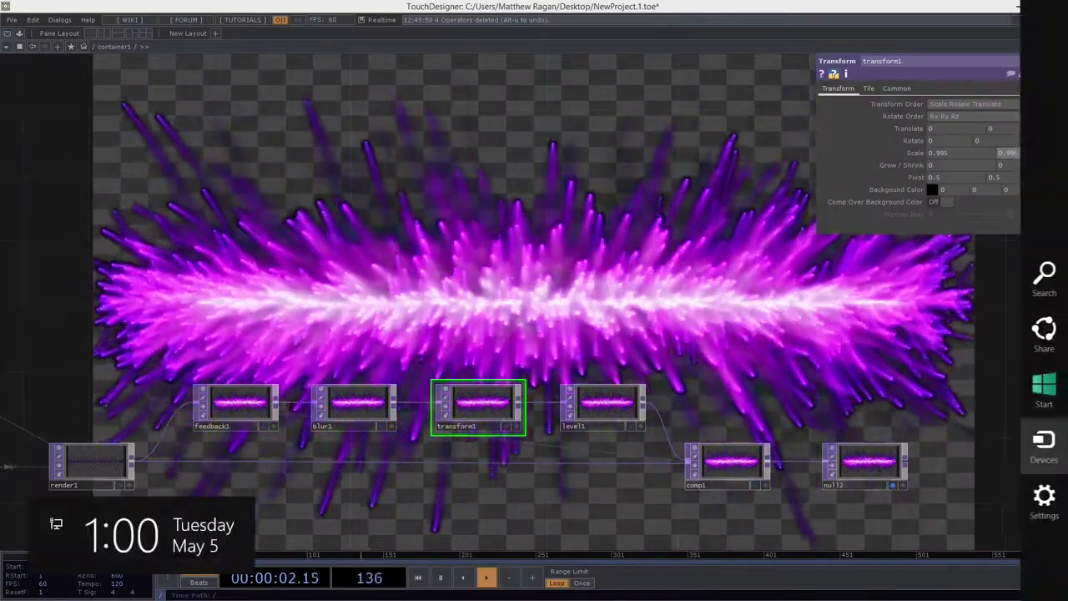
Step: Turn off the background display of the null2 operator
scroll(416, 386, "down", 5)
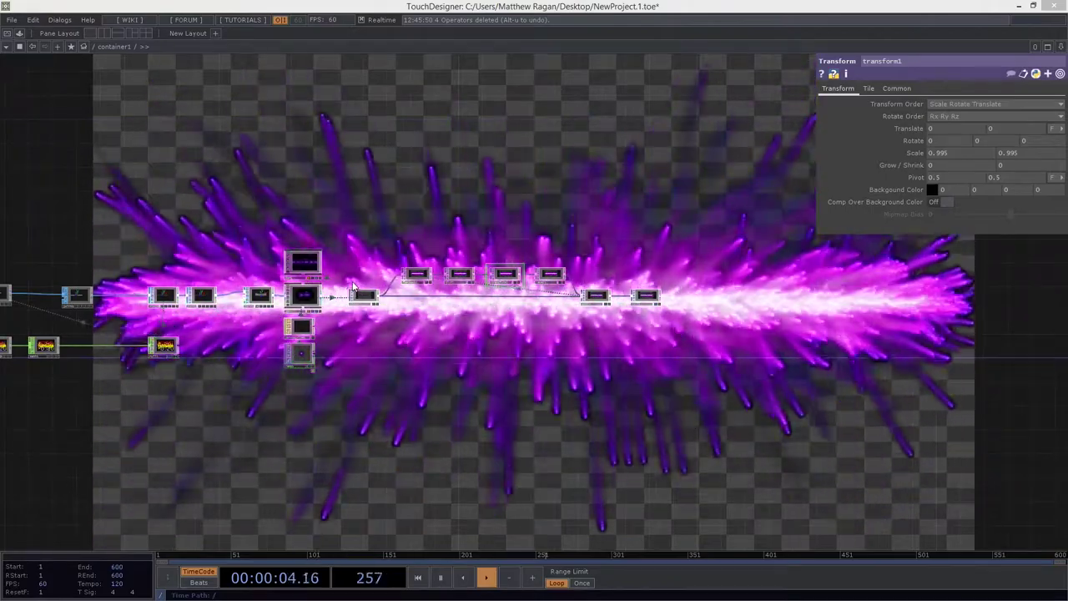
scroll(659, 308, "up", 5)
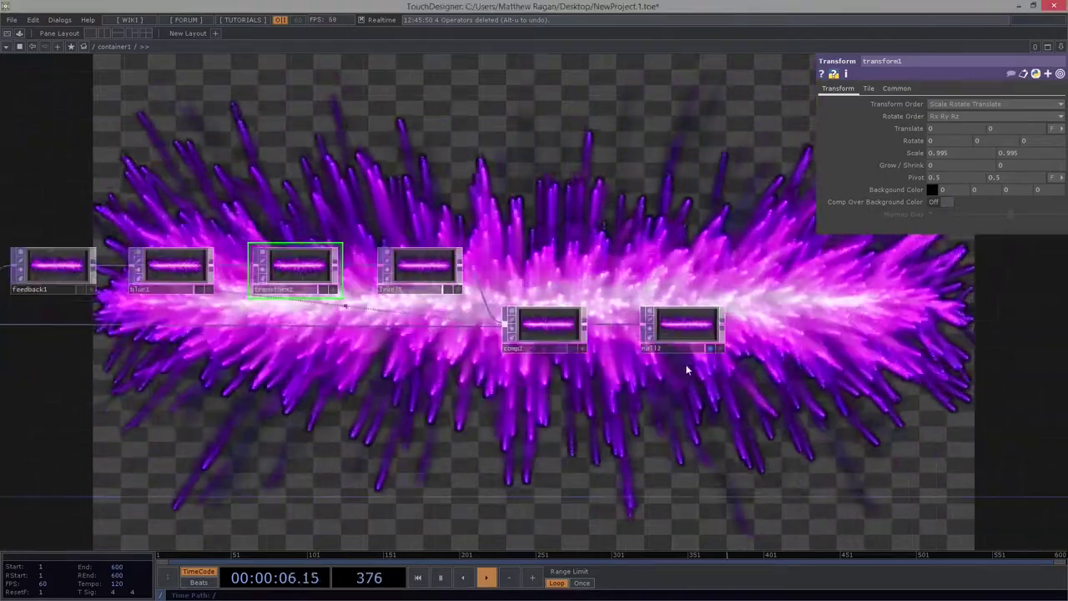
left_click(709, 348)
left_click_drag(640, 391, 995, 350)
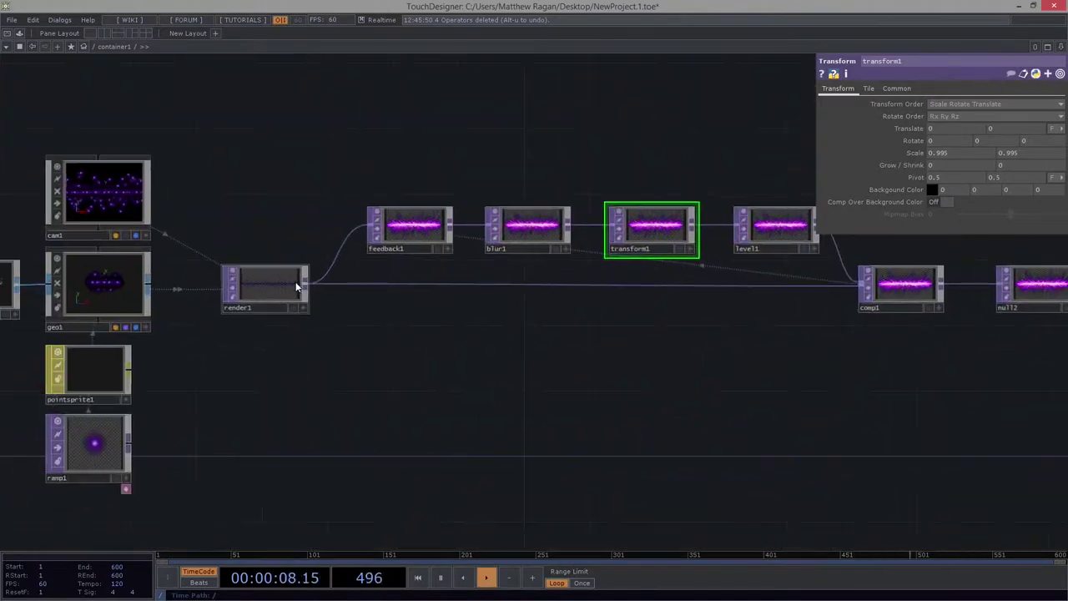
Step: Add an Animation COMP in the empty network area above the line1 operator
middle_click_drag(473, 314, 466, 320)
scroll(467, 321, "down", 1)
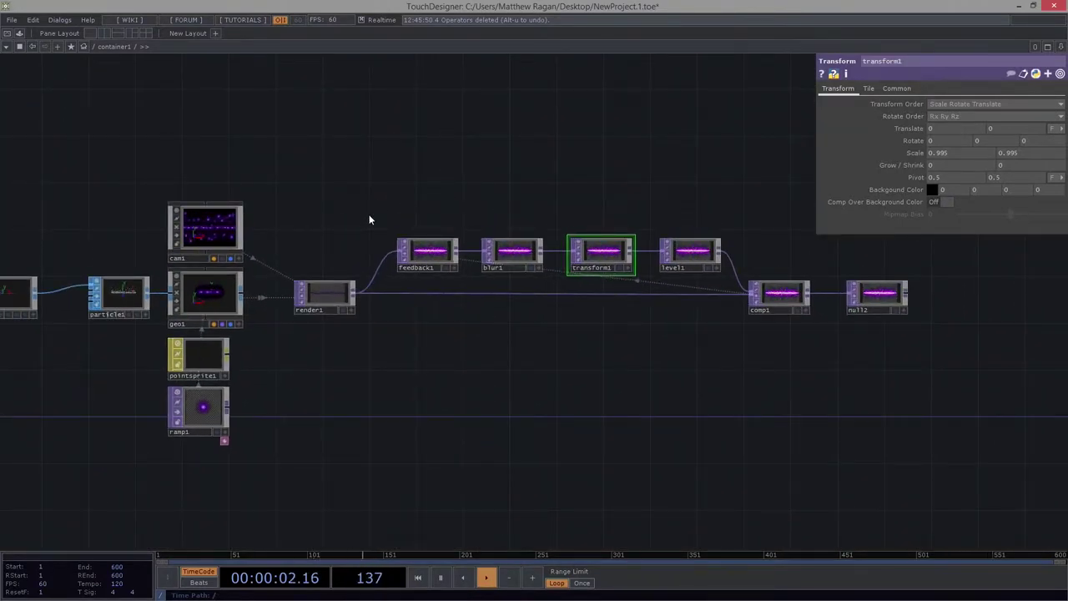
left_click_drag(402, 210, 652, 233)
left_click_drag(376, 254, 792, 258)
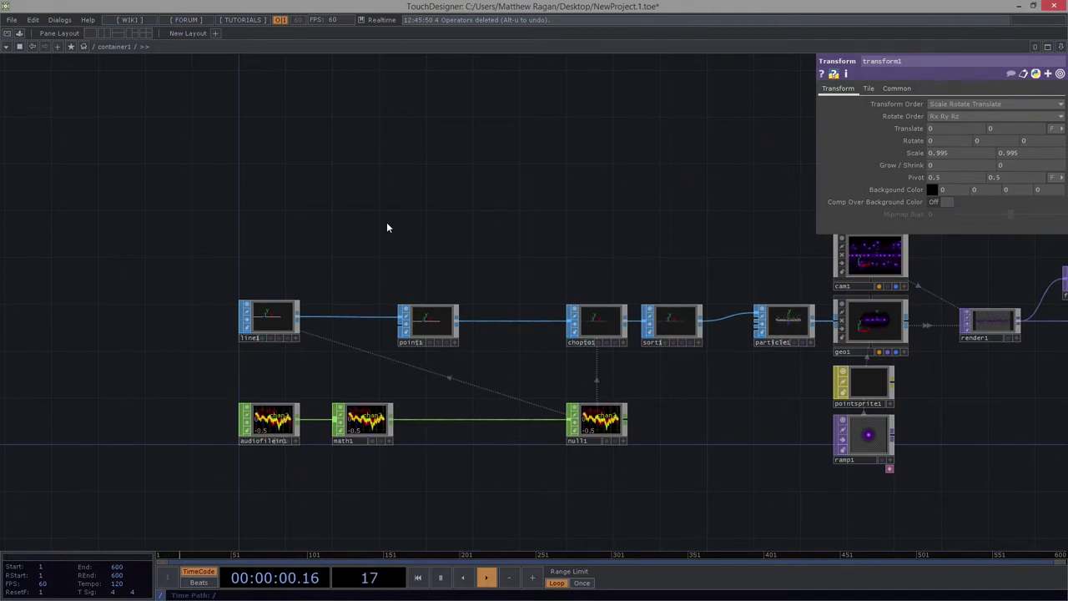
left_click_drag(349, 100, 322, 212)
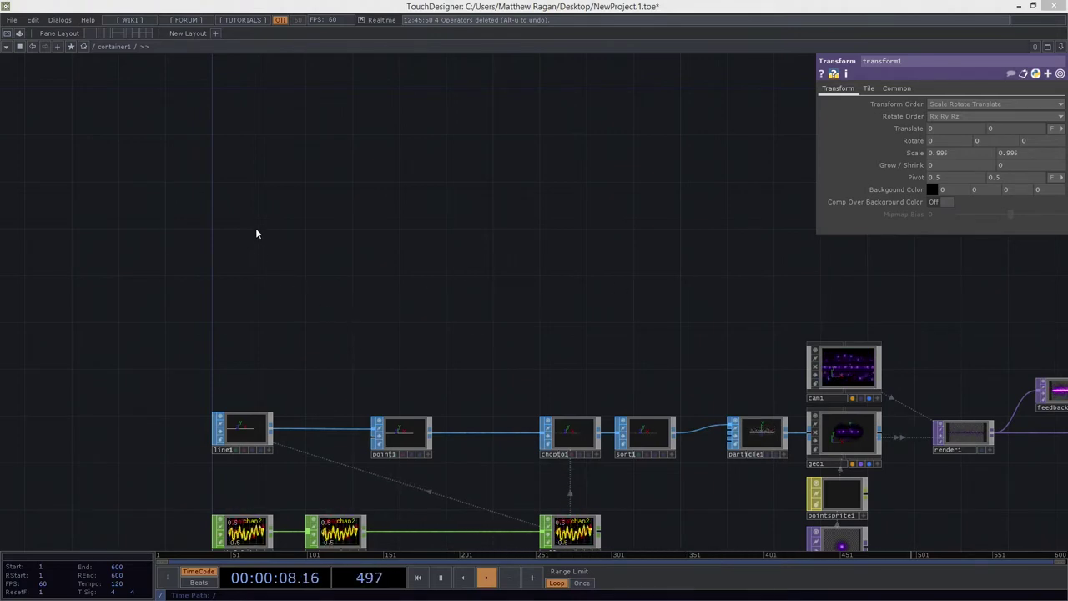
key("Tab")
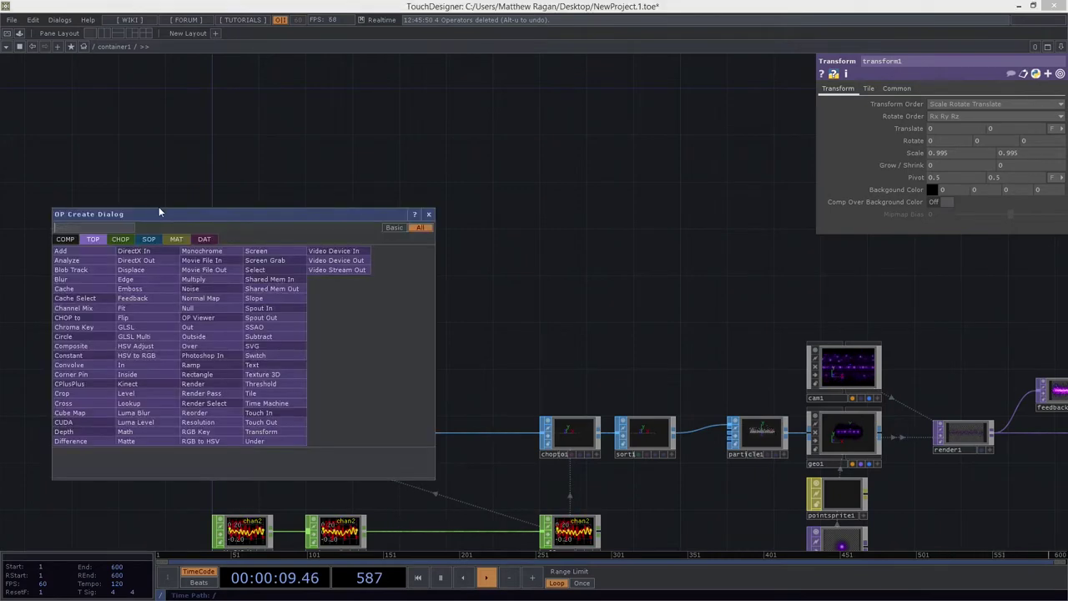
left_click(65, 240)
type("ani")
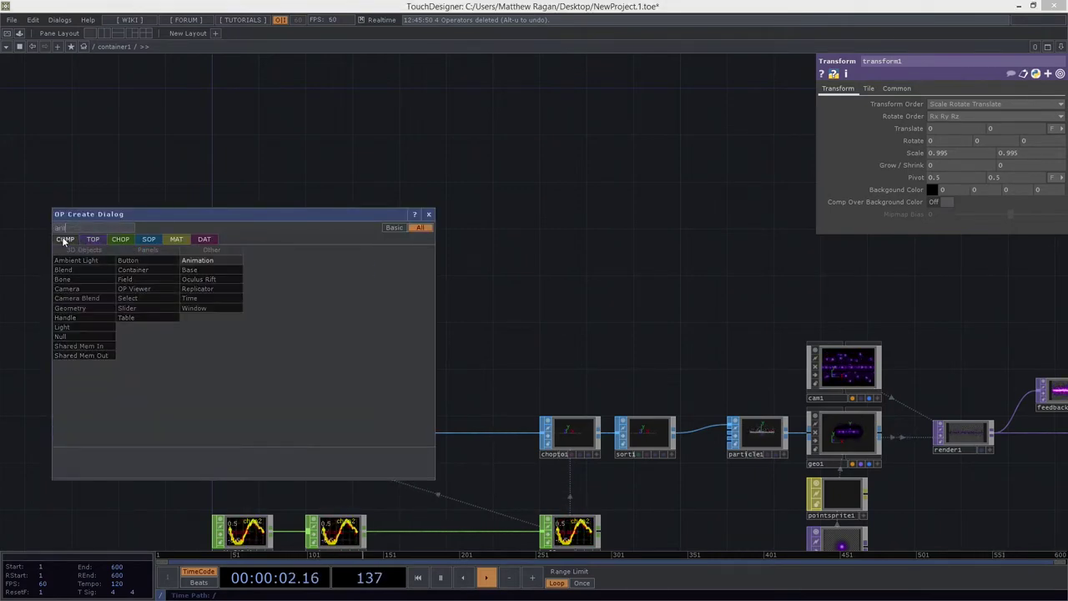
left_click(235, 260)
left_click(257, 220)
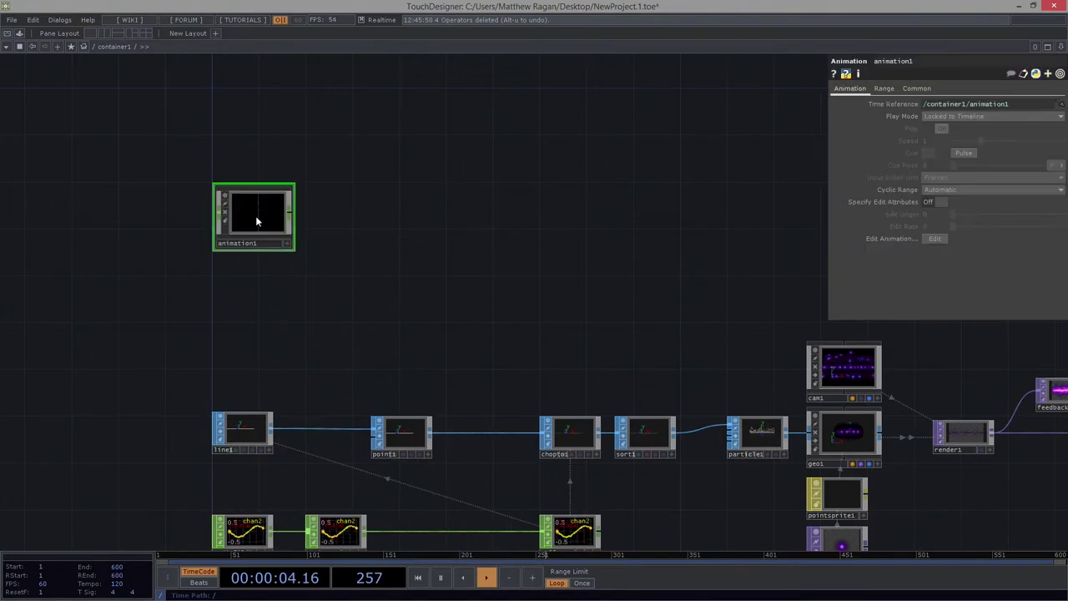
Step: Open the animation1 component for editing in the animation editor and fit its channel graph
left_click_drag(351, 255, 343, 306)
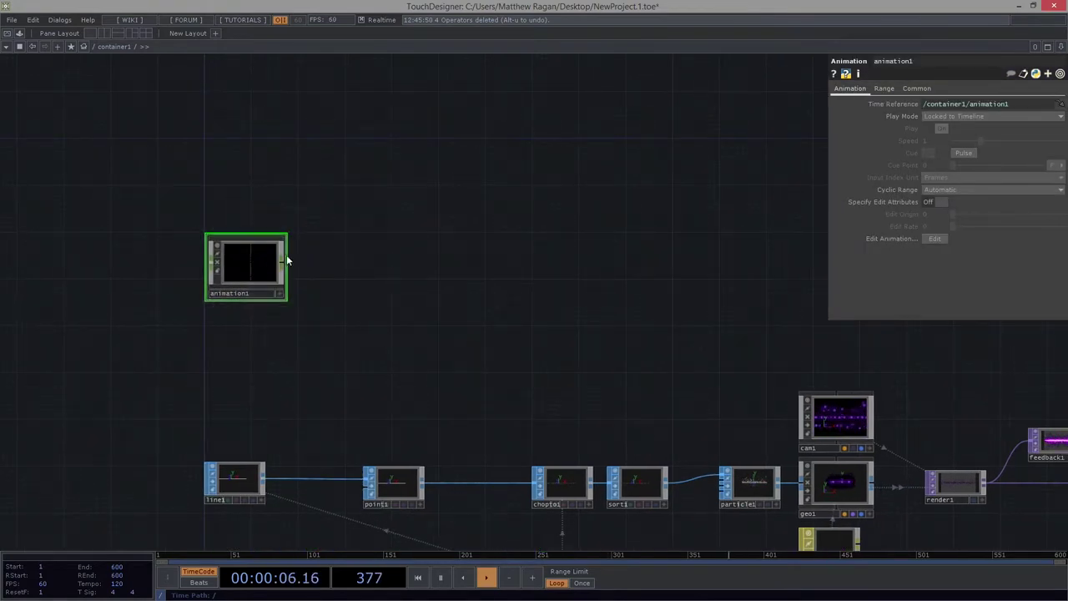
scroll(289, 258, "up", 5)
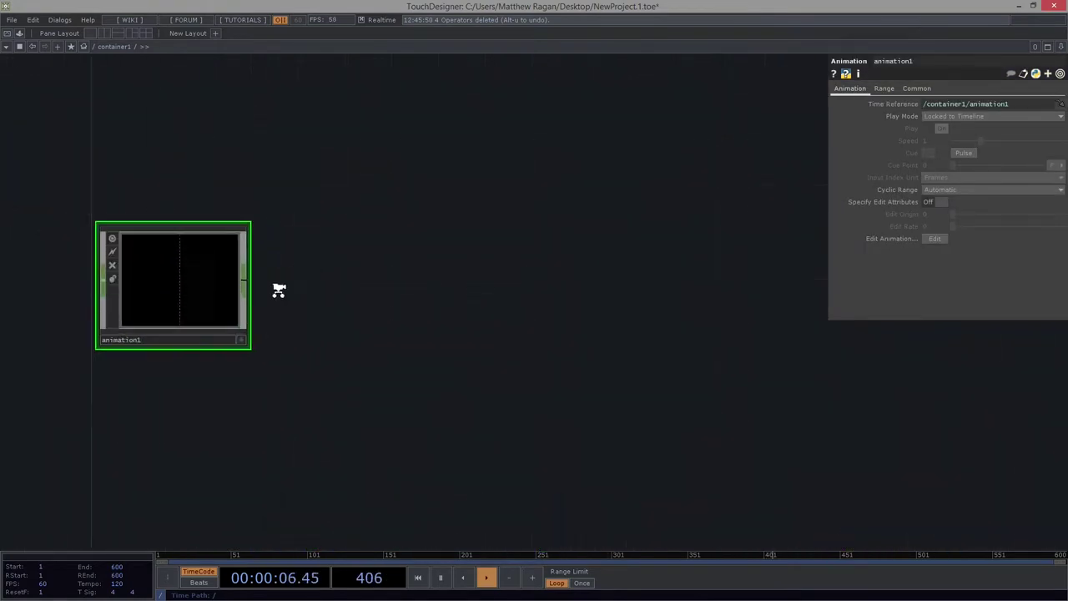
left_click_drag(195, 303, 180, 300)
right_click(180, 299)
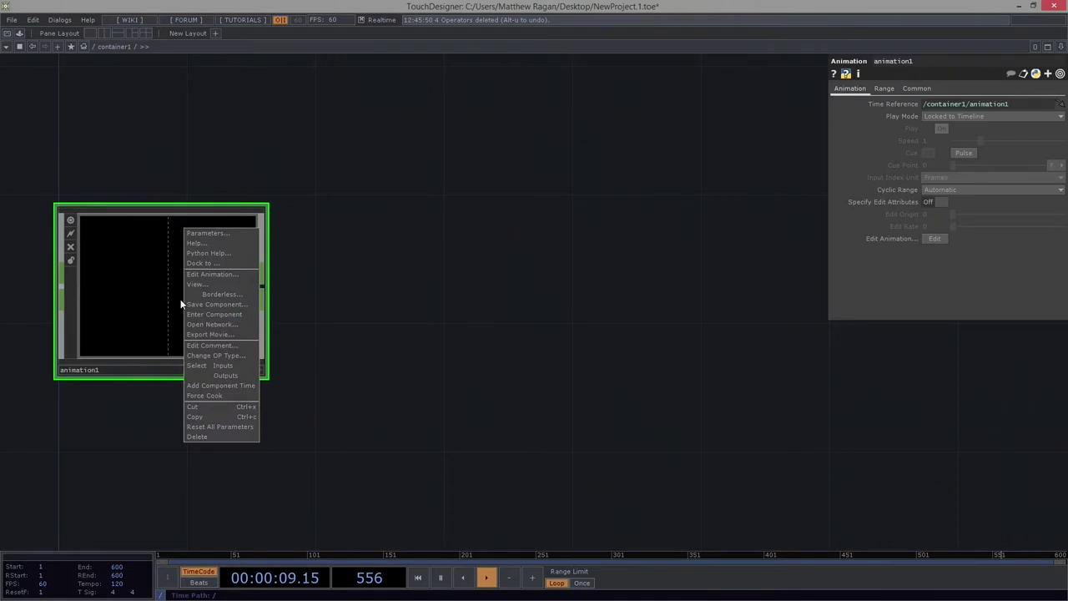
left_click(215, 273)
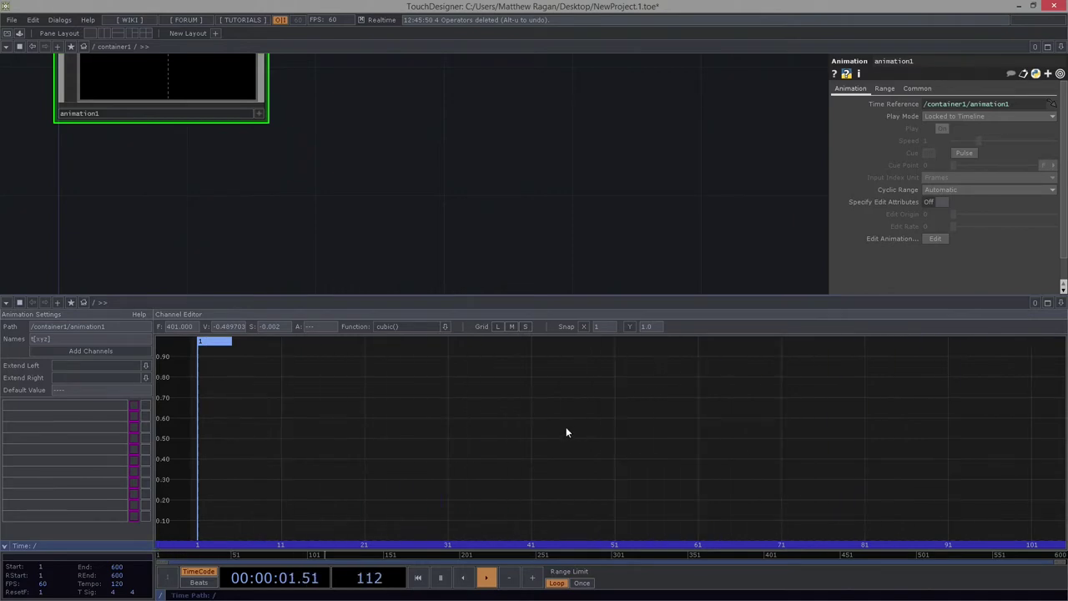
key("h")
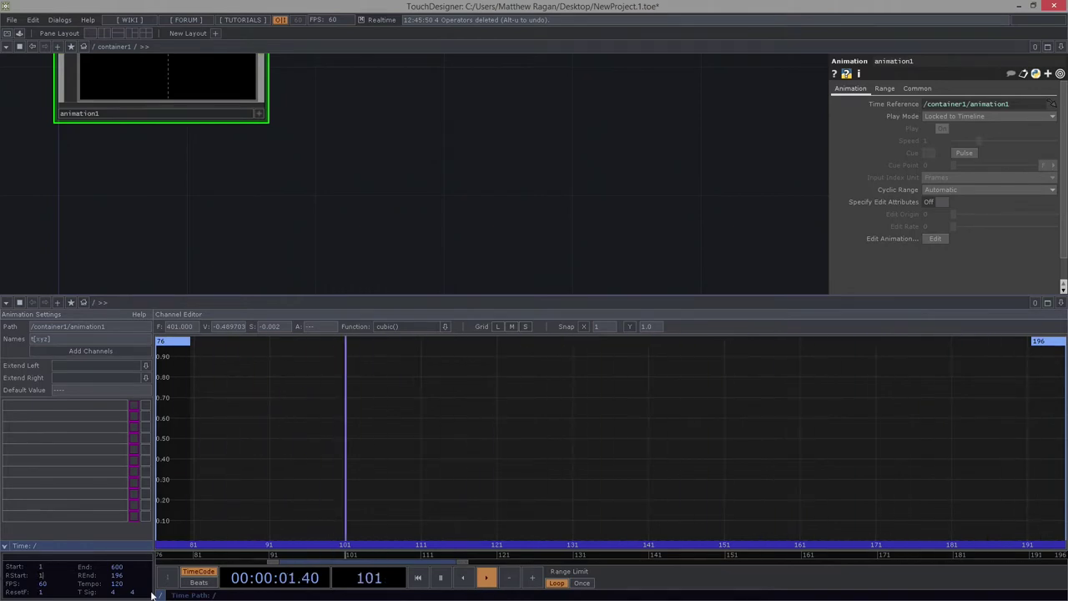
Step: Reset the timeline's playback range to run from frame 1 to frame 600
key("Tab")
type("600")
key("Return")
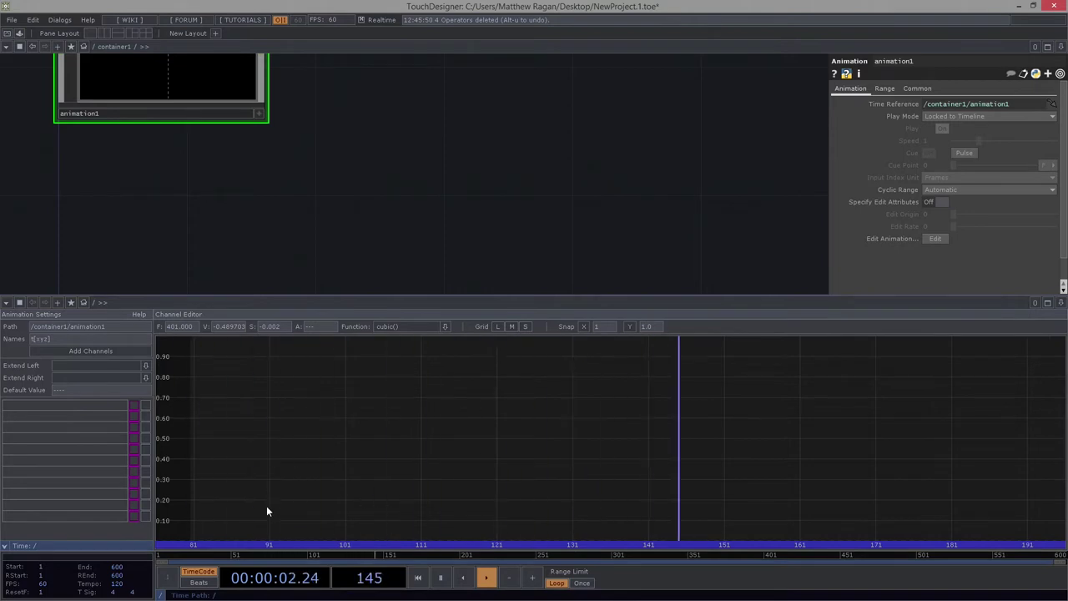
left_click_drag(1047, 557, 1067, 565)
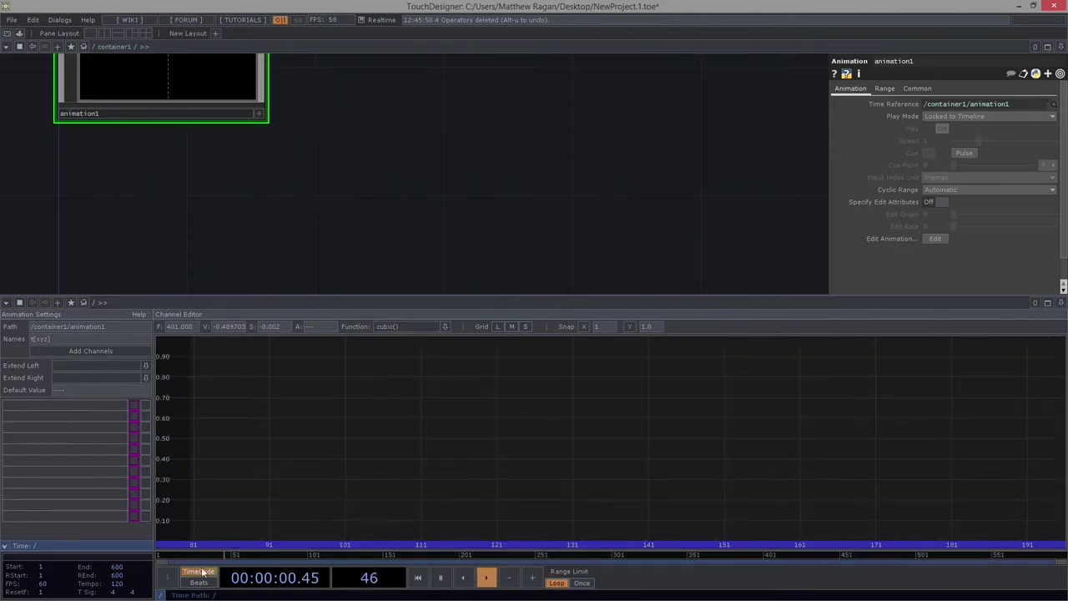
left_click_drag(159, 561, 71, 570)
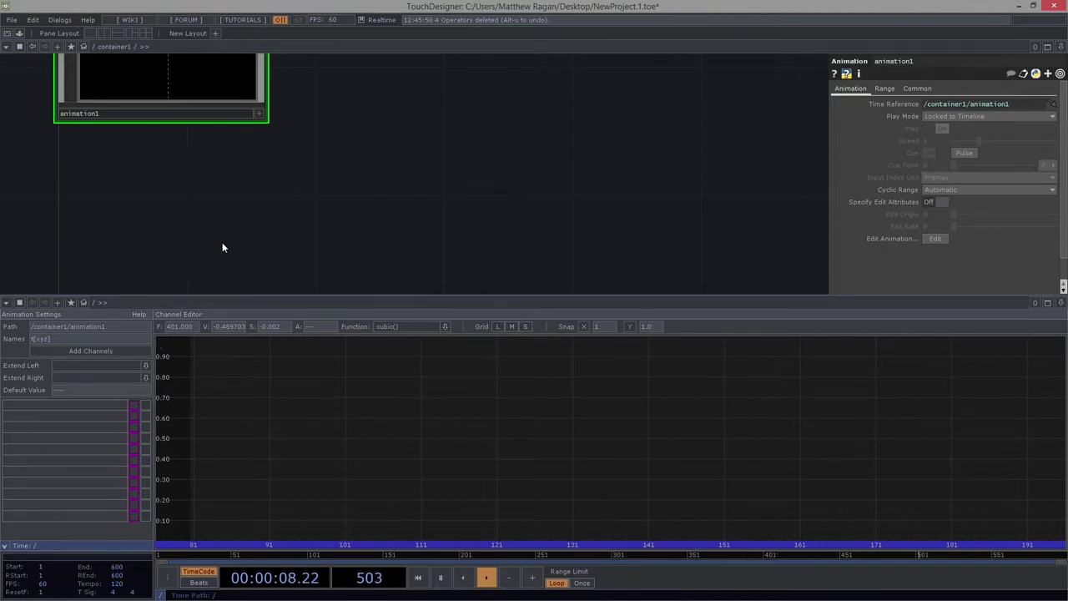
Step: Examine the existing operator network below animation1, including the line1, point1 and chopto1 chain
left_click_drag(400, 108, 410, 147)
scroll(258, 170, "down", 5)
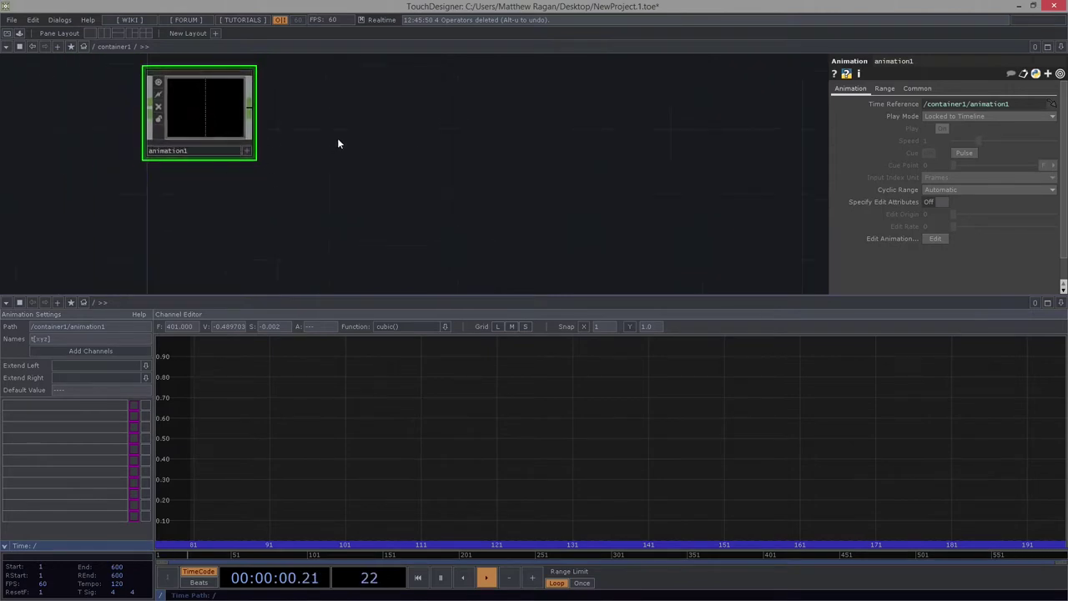
left_click_drag(314, 98, 323, 154)
left_click_drag(387, 224, 381, 186)
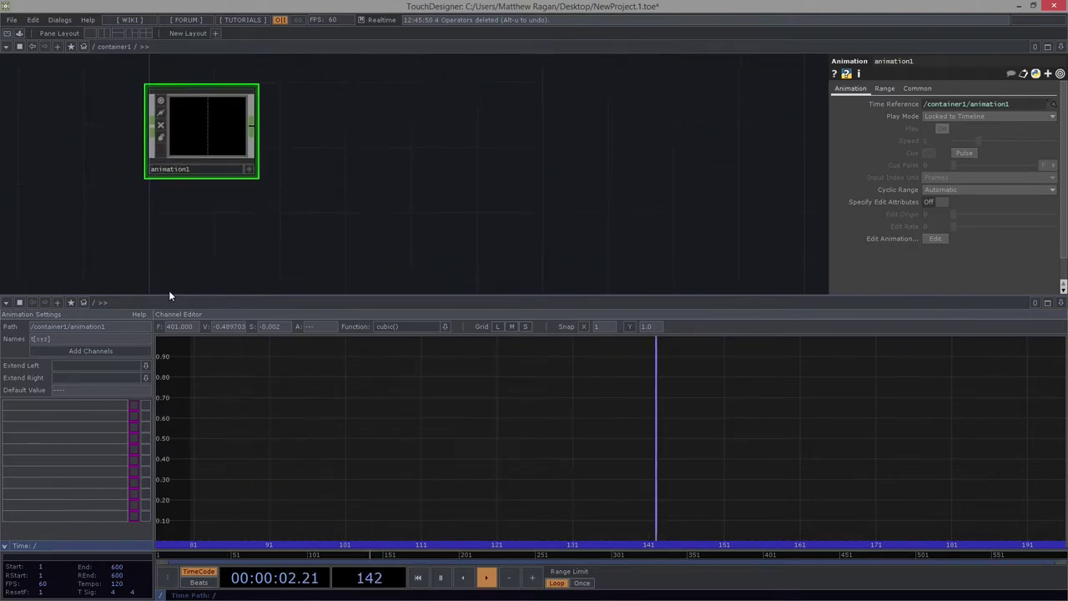
left_click_drag(517, 232, 473, 170)
scroll(453, 192, "down", 6)
left_click_drag(403, 260, 355, 220)
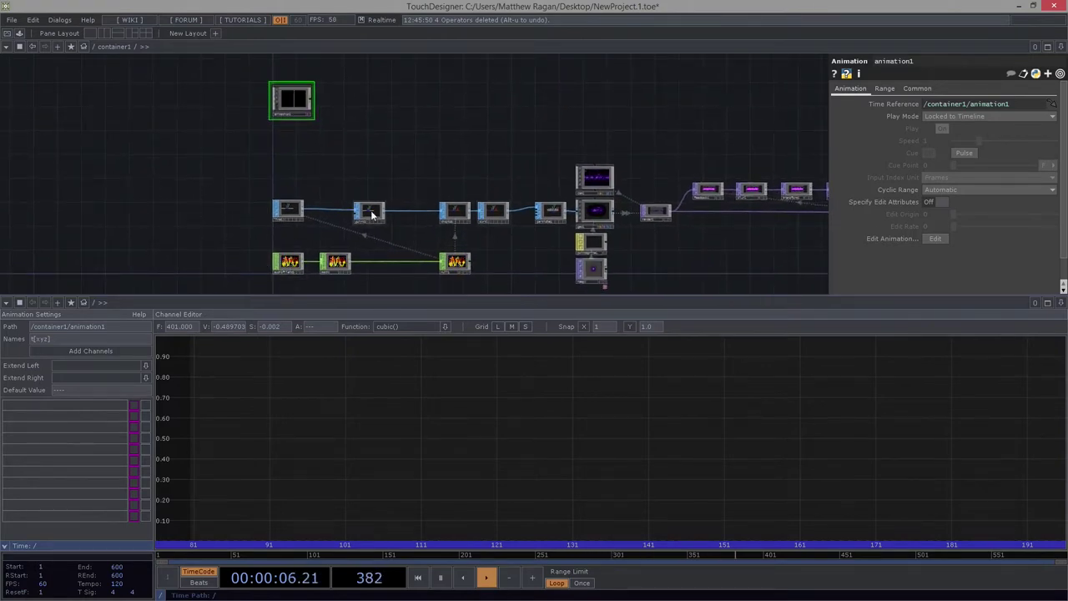
scroll(372, 216, "up", 5)
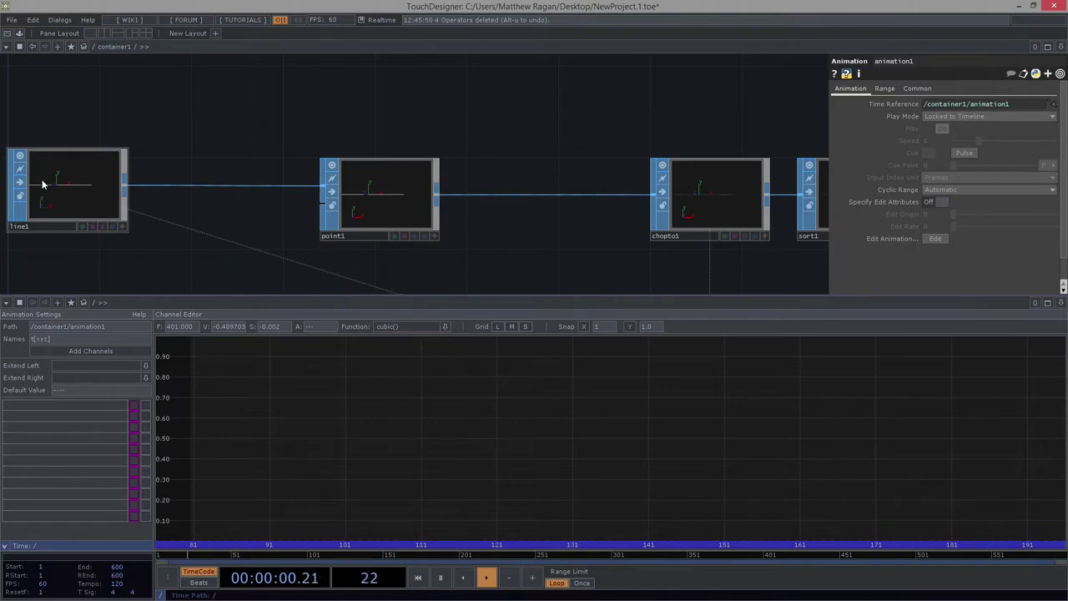
left_click_drag(210, 93, 214, 209)
scroll(215, 167, "down", 4)
left_click_drag(359, 206, 358, 375)
Step: Add a channel named ty to the animation1 component
scroll(222, 203, "up", 4)
left_click_drag(257, 268, 358, 191)
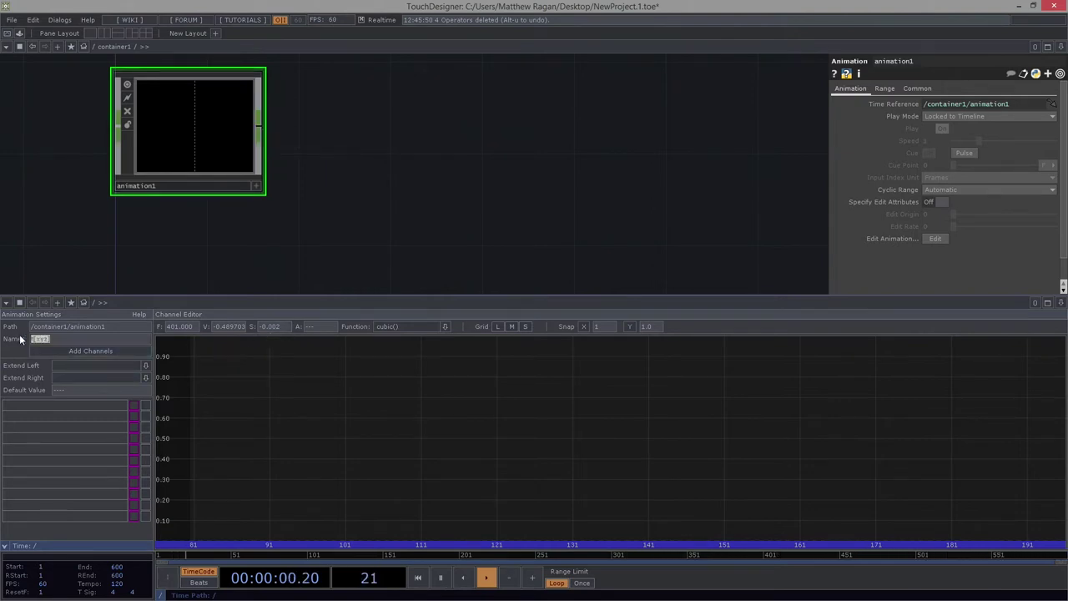
type("y")
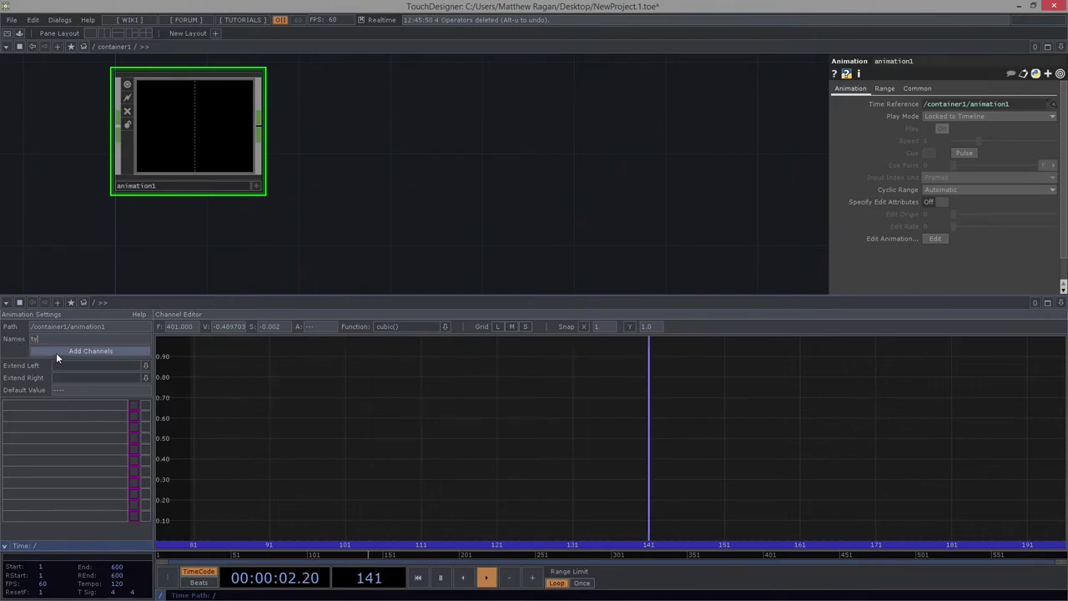
left_click(112, 350)
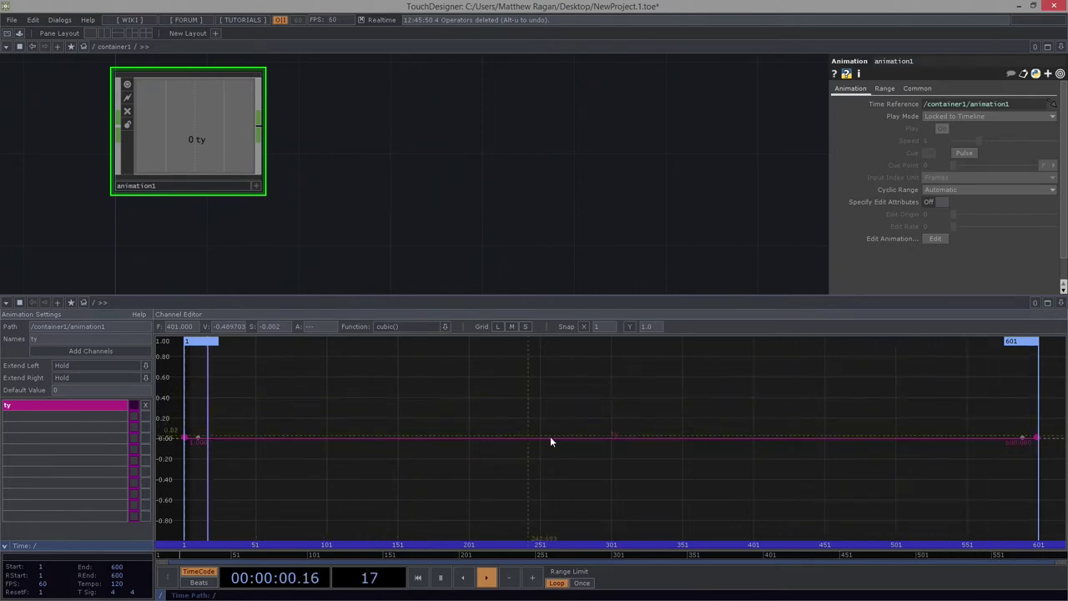
Step: Add two keyframes to the ty curve near frame 71 at about 0.39 and frame 386 at about -0.26, and tilt the first one's tangent downward
left_click(275, 438, "alt")
left_click_drag(277, 444, 286, 401)
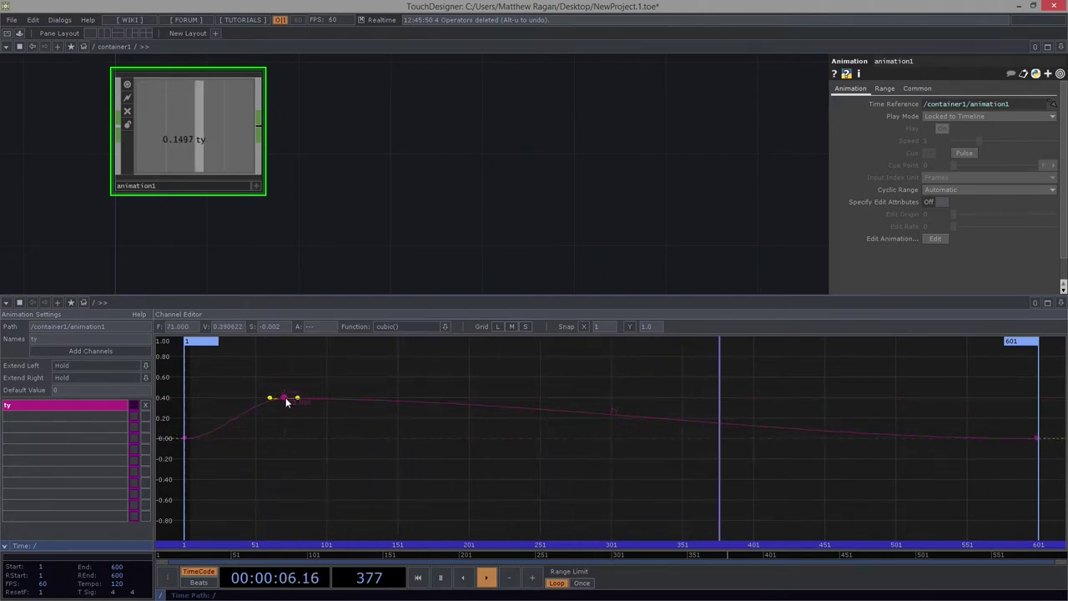
left_click(564, 412)
left_click_drag(563, 412, 733, 467)
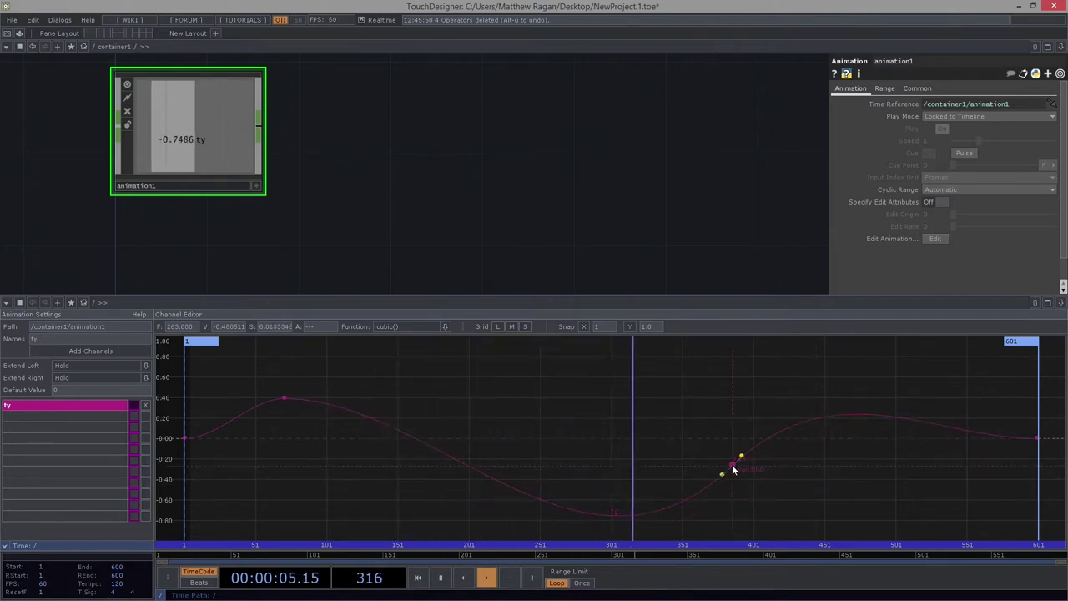
left_click(284, 398)
left_click_drag(298, 398, 299, 402)
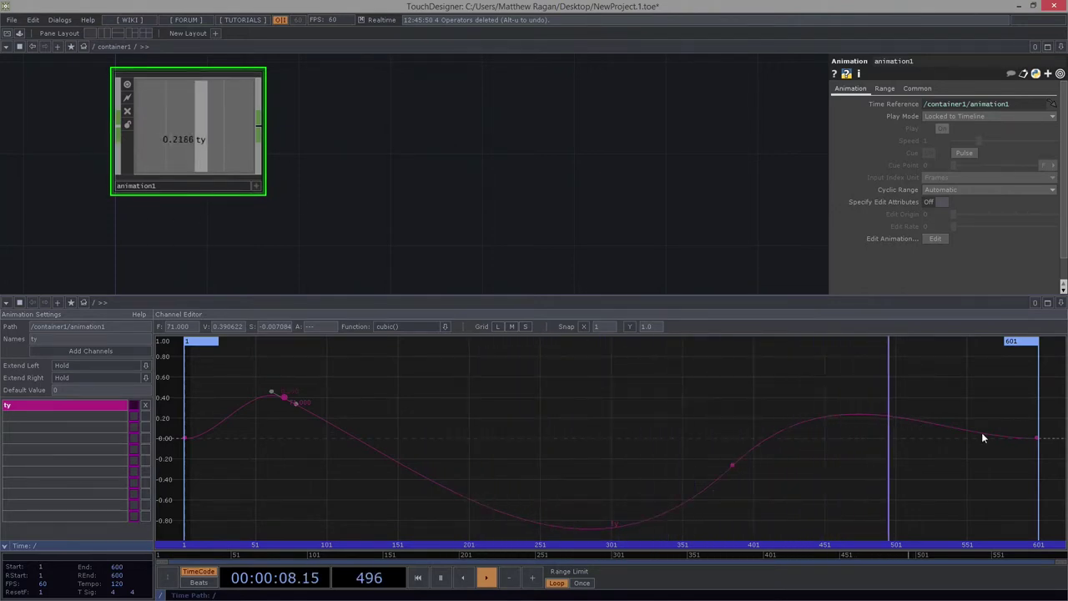
Step: Add a Trail CHOP fed by animation1 and set its window length to 10
key("Tab")
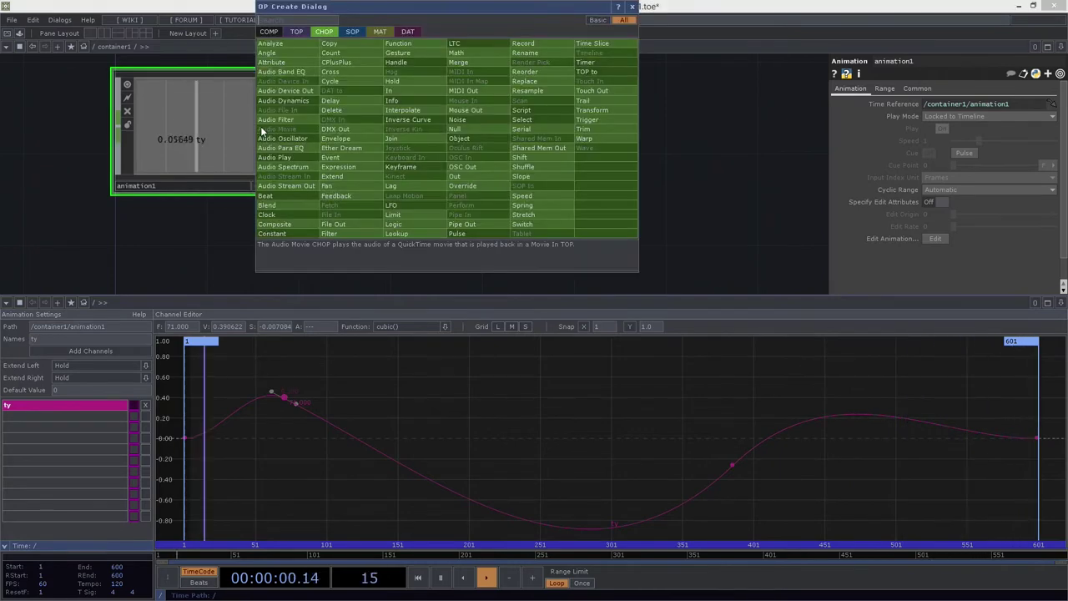
type("tr")
left_click(606, 101)
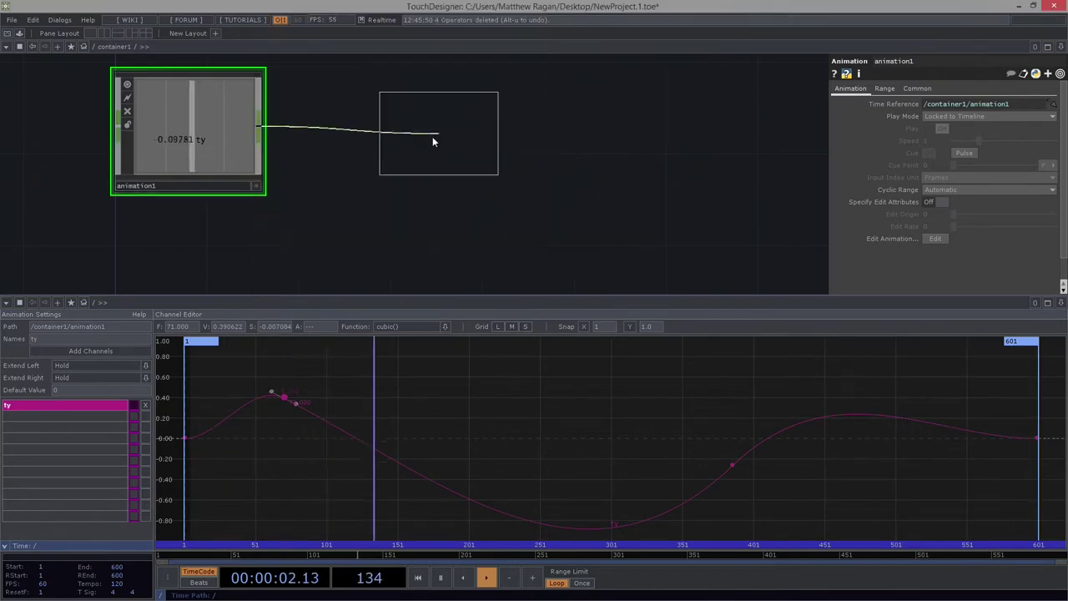
left_click(367, 141)
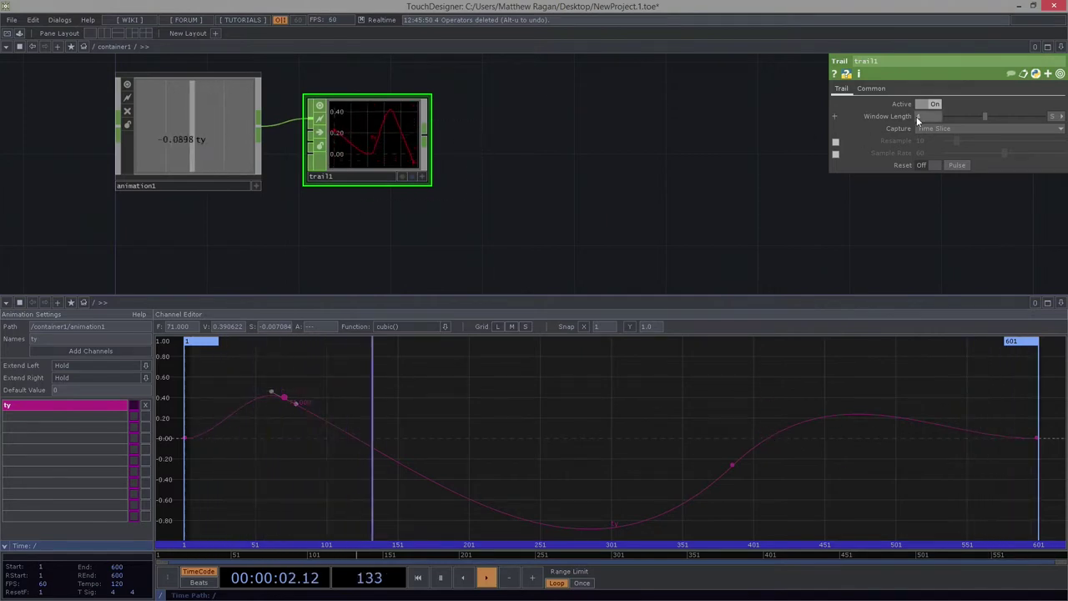
type("0")
key("Return")
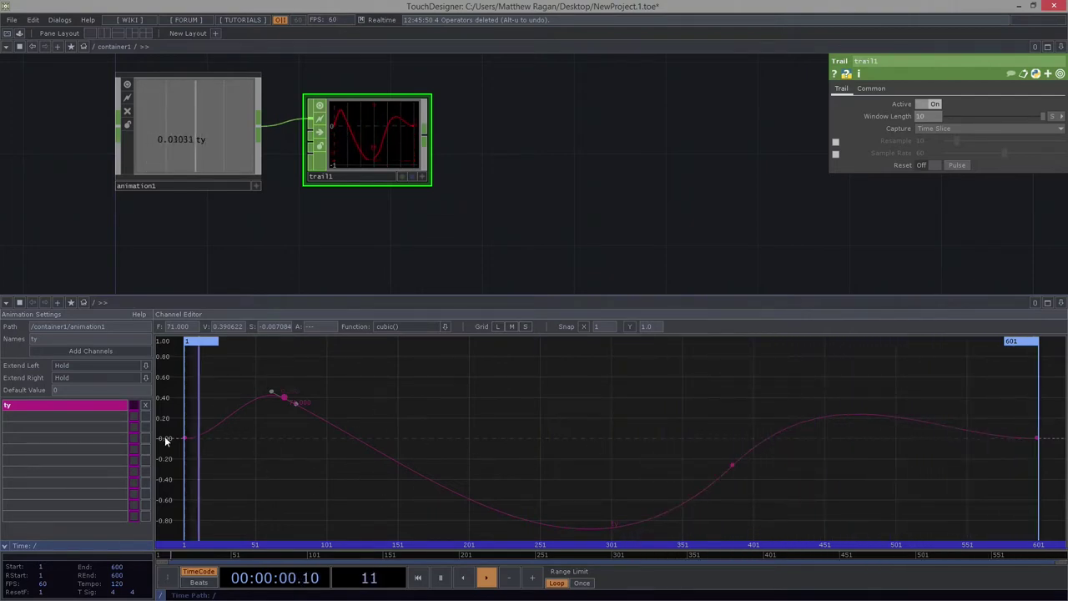
Step: Reshape the ty curve by moving its inner keyframes to frame 122 at about 0.005 and about frame 417 at about -0.2
key("h")
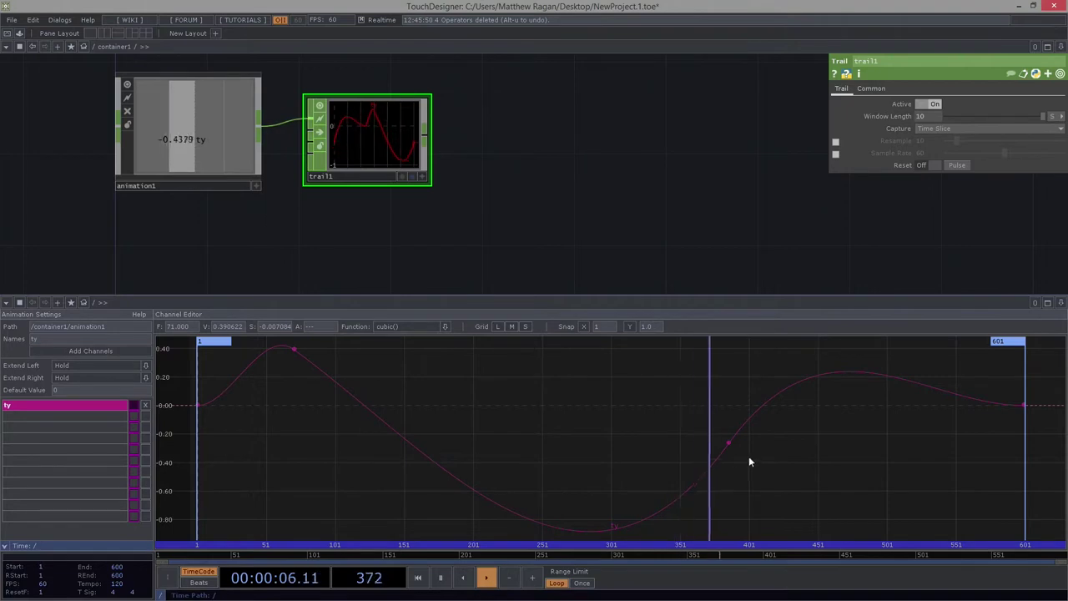
left_click(294, 350)
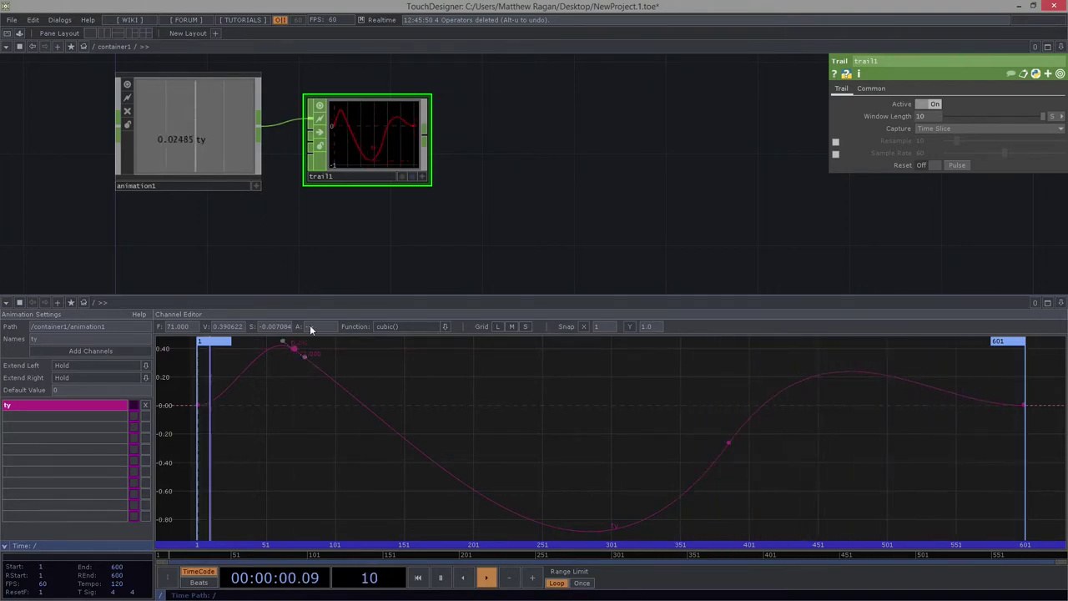
right_click_drag(490, 123, 536, 181)
left_click_drag(294, 350, 448, 384)
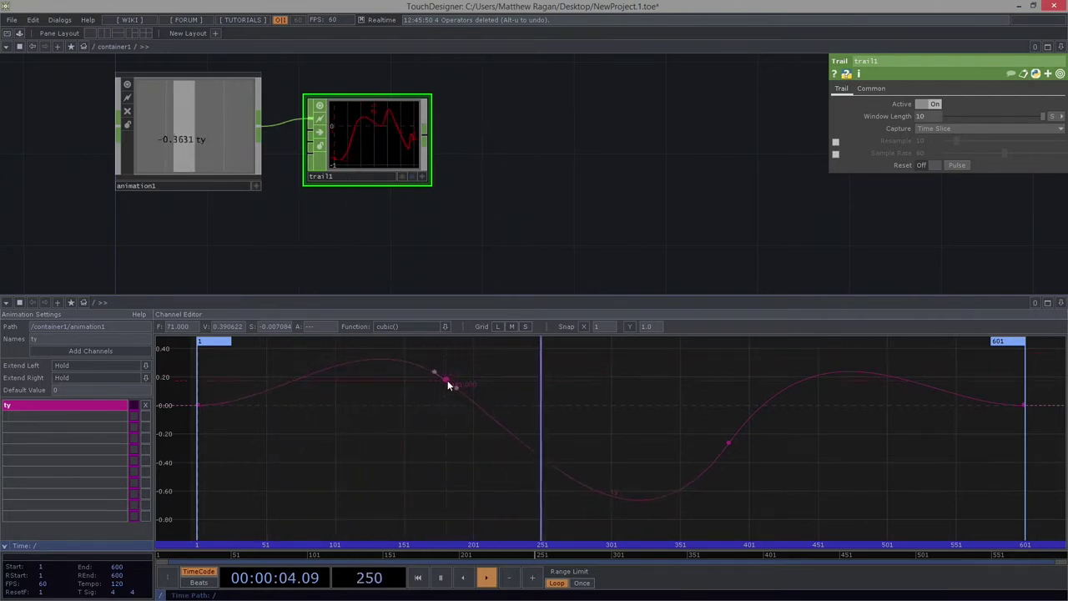
left_click_drag(729, 444, 752, 413)
left_click_drag(444, 382, 364, 405)
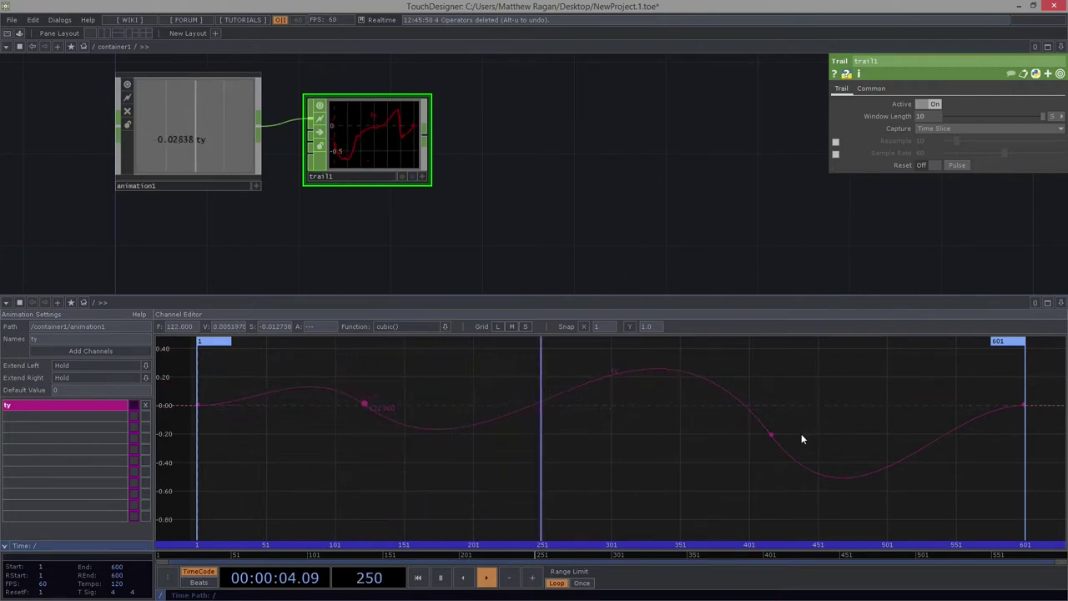
Step: Move the ty curve's inner keyframes to frame 118 at about 0.15 and frame 456 at about 0.07, and adjust the second one's tangent
left_click_drag(767, 436, 807, 404)
middle_click_drag(666, 412, 689, 466)
right_click_drag(739, 458, 622, 423)
middle_click_drag(677, 455, 600, 442)
mouse_move(723, 441)
left_mouse_down()
mouse_move(731, 413)
mouse_move(732, 434)
left_mouse_up()
mouse_move(392, 445)
left_mouse_down()
mouse_move(392, 459)
mouse_move(383, 425)
mouse_move(396, 434)
left_mouse_up()
left_click(736, 435)
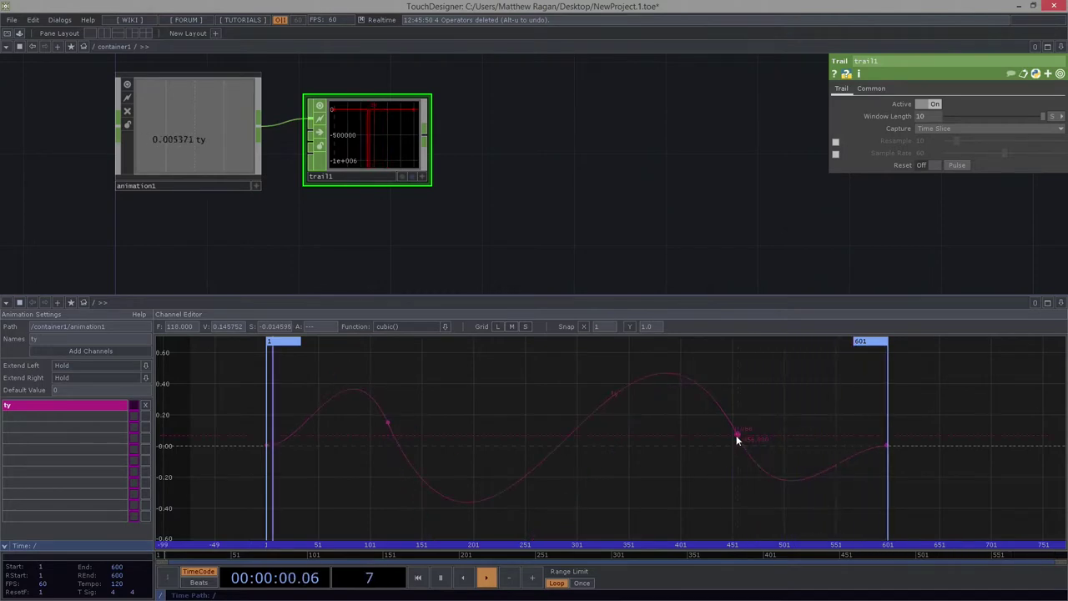
left_click_drag(743, 452, 745, 452)
Step: Close the animation editor pane and delete trail1 from the network
left_click_drag(528, 241, 463, 155)
scroll(519, 231, "down", 5)
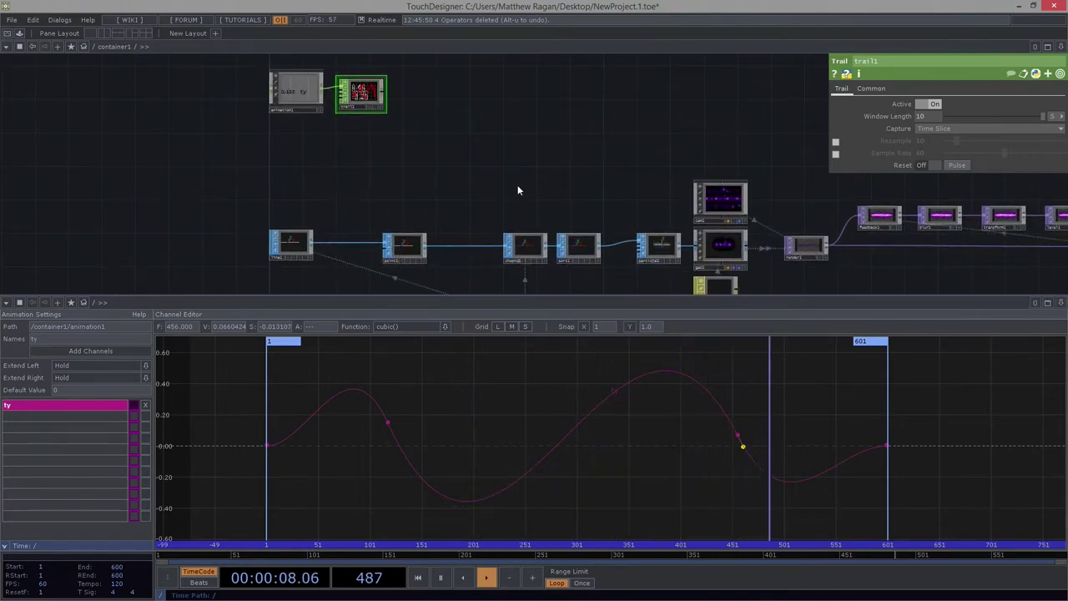
left_click_drag(326, 133, 346, 176)
scroll(346, 176, "up", 5)
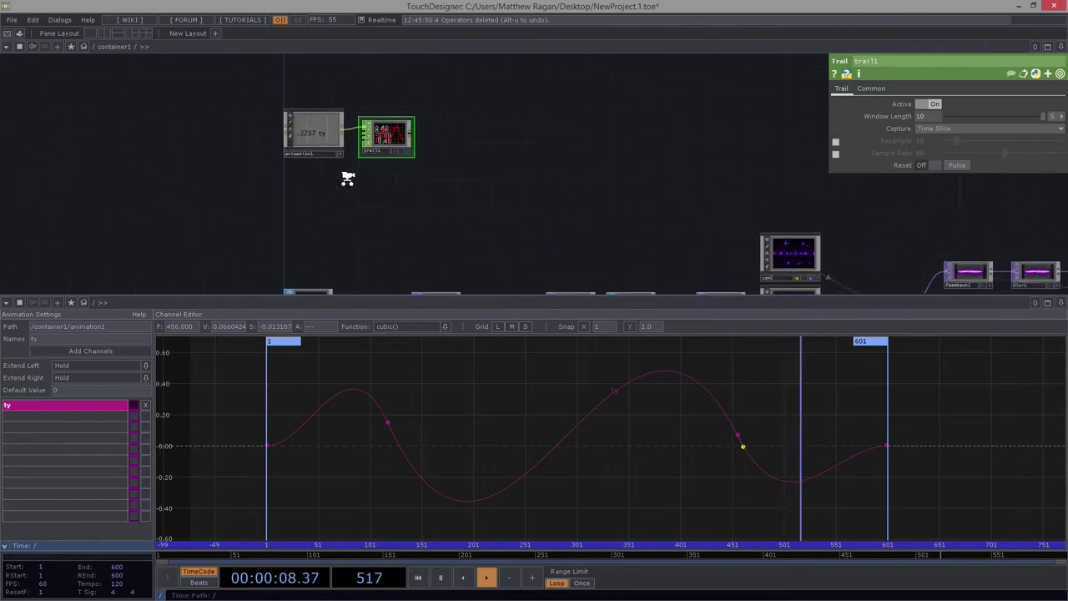
left_click(1063, 302)
left_click(1010, 381)
right_click_drag(556, 211, 460, 410)
key("Delete")
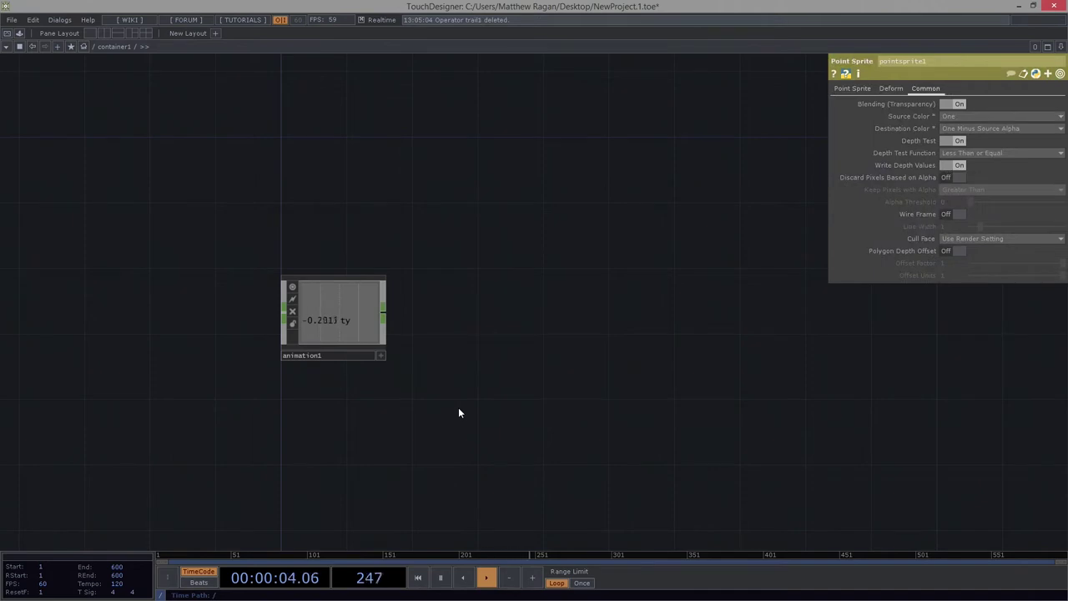
Step: Set the play mode of animation1 to Sequential and pulse its cue
scroll(459, 408, "up", 3)
left_click_drag(359, 323, 373, 289)
scroll(396, 192, "down", 1)
scroll(372, 294, "down", 3)
right_click_drag(401, 183, 158, 360)
scroll(258, 251, "up", 2)
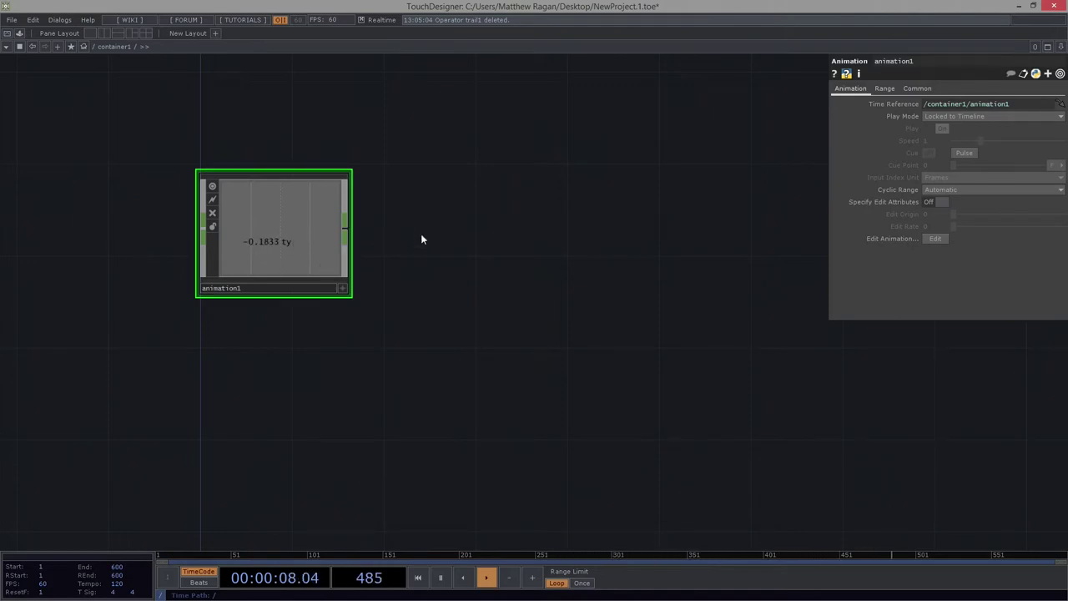
left_click(951, 117)
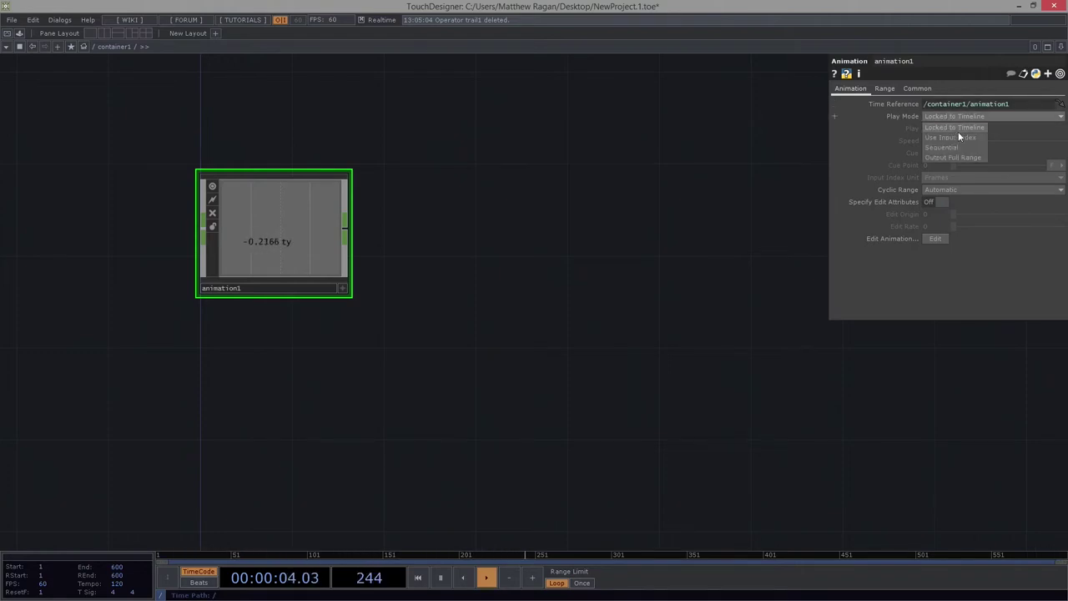
left_click(967, 147)
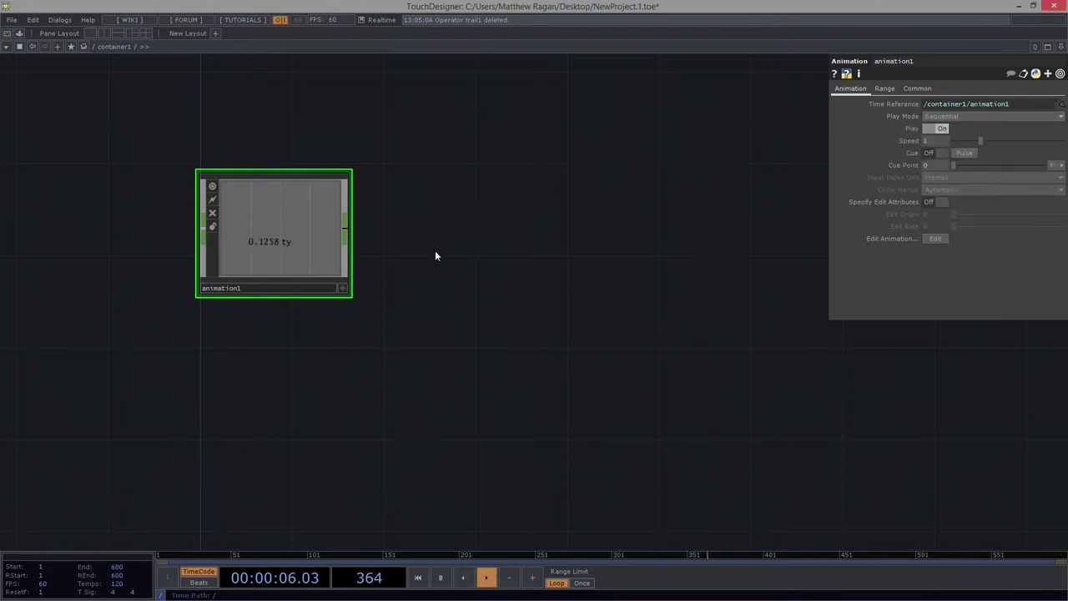
left_click(966, 153)
Step: Add a Trail CHOP fed by animation1 and return to the animation's parameters to retrigger its cue
key("Tab")
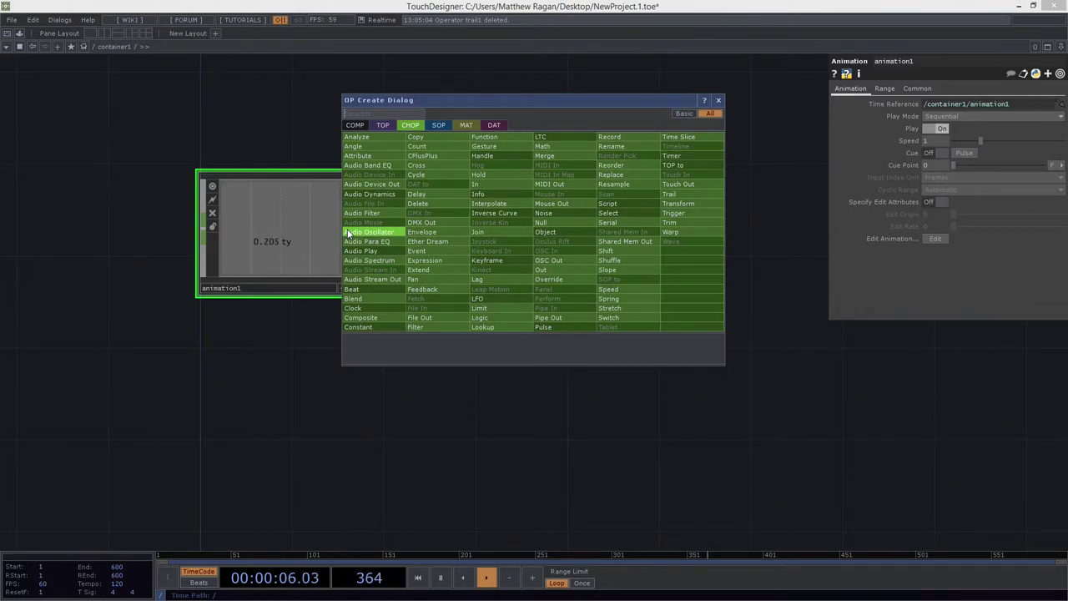
left_click(710, 195)
left_click(470, 216)
left_click_drag(466, 251, 494, 267)
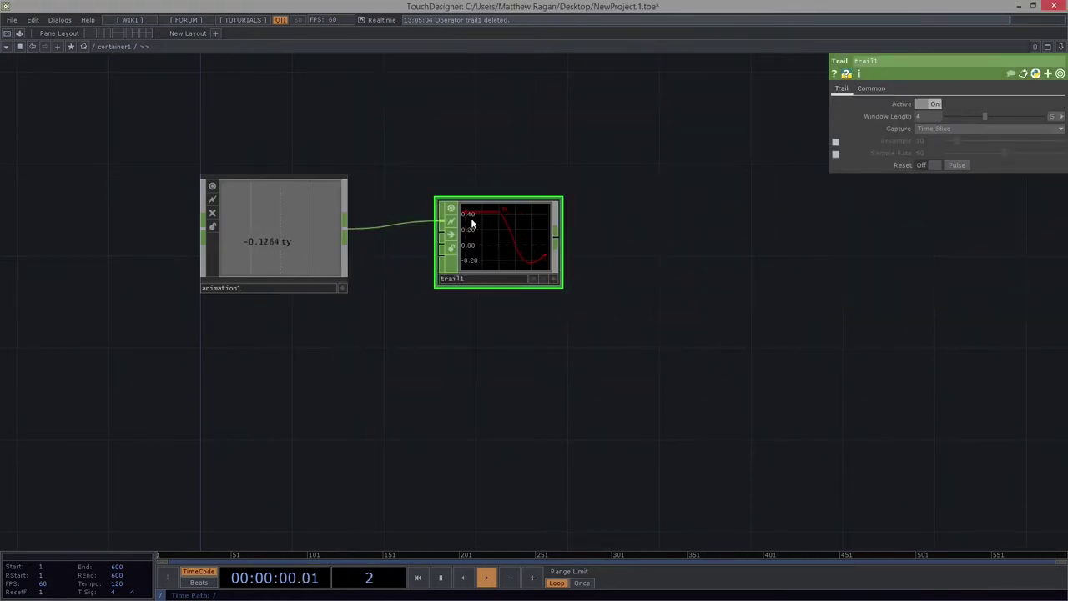
left_click(344, 259)
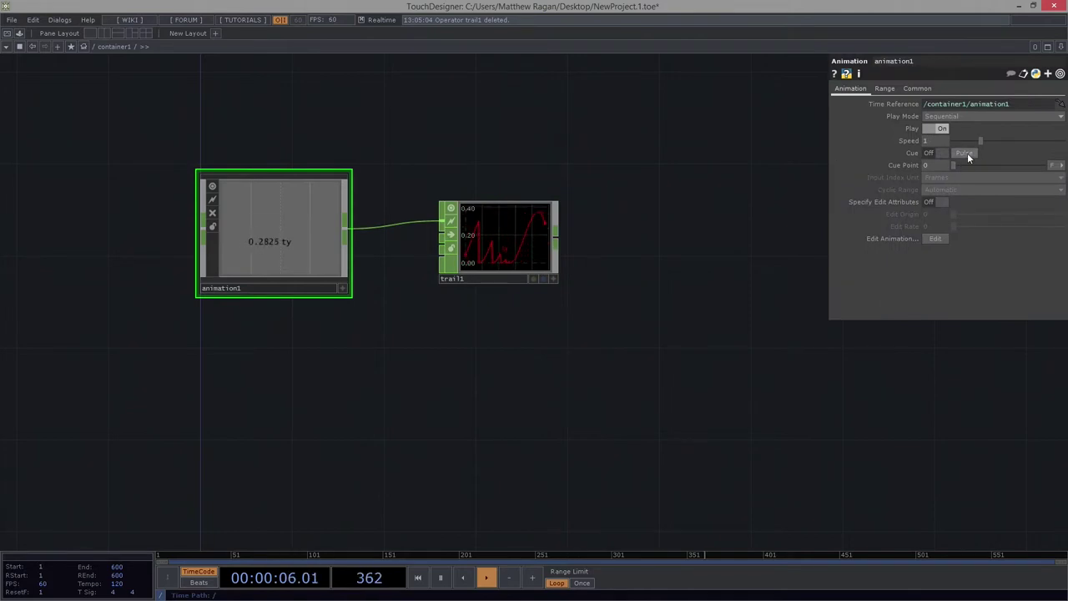
Step: Delete trail1 and set the play mode of animation1 to Output Full Range
left_click_drag(658, 114, 481, 318)
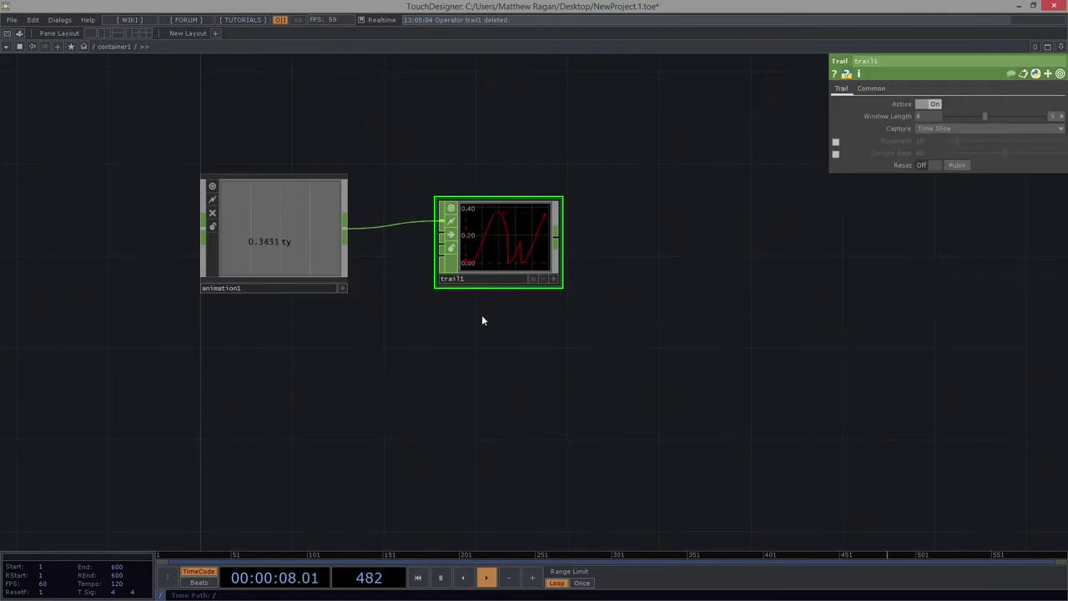
key("Delete")
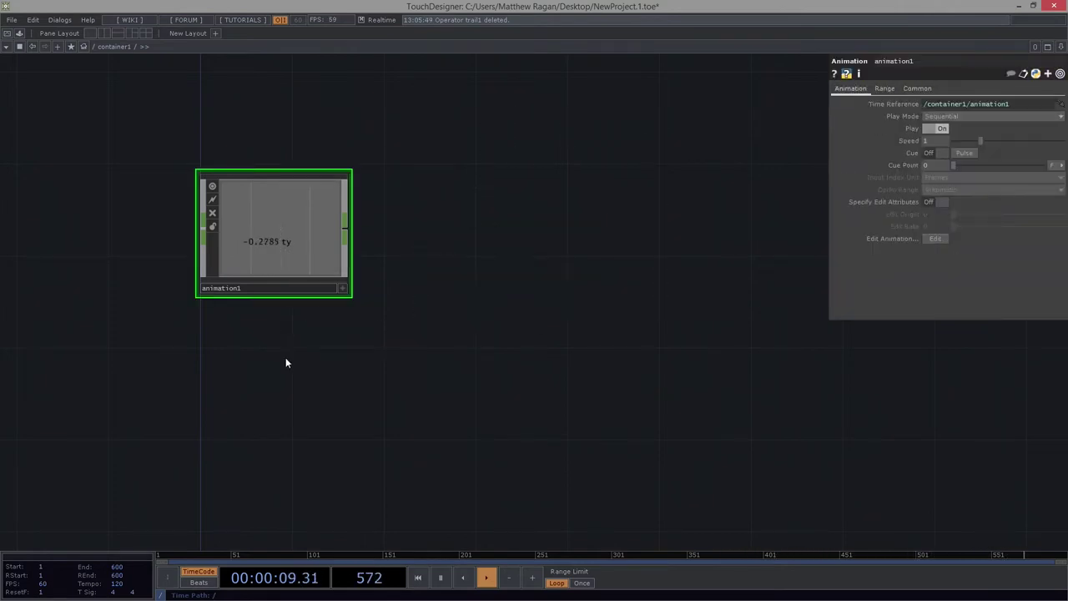
left_click(1006, 117)
left_click(959, 157)
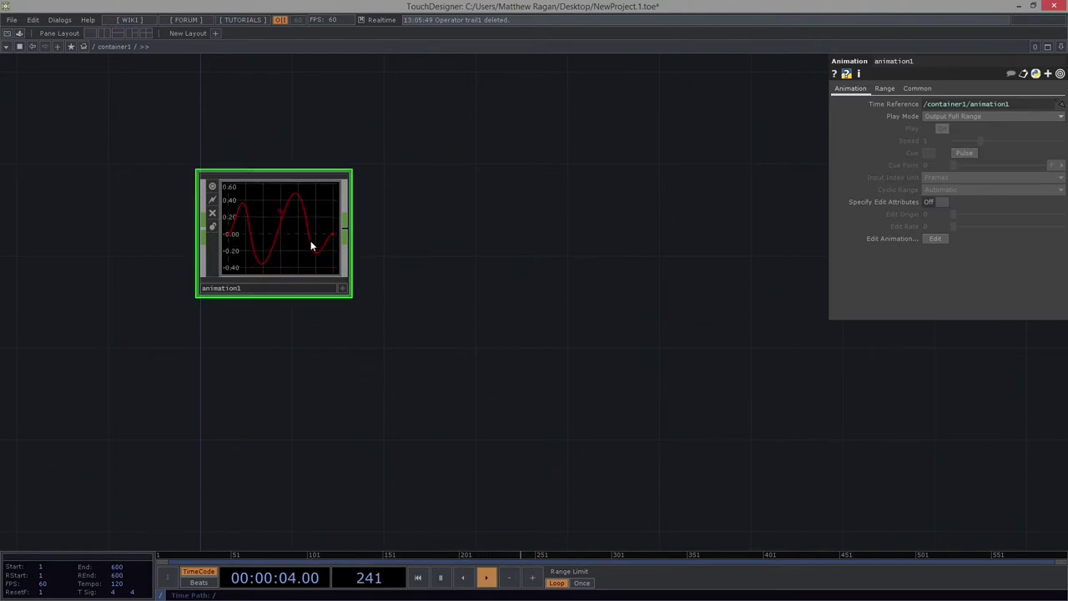
Step: Add a Null CHOP fed by animation1's output and place it above point1
scroll(386, 310, "down", 3)
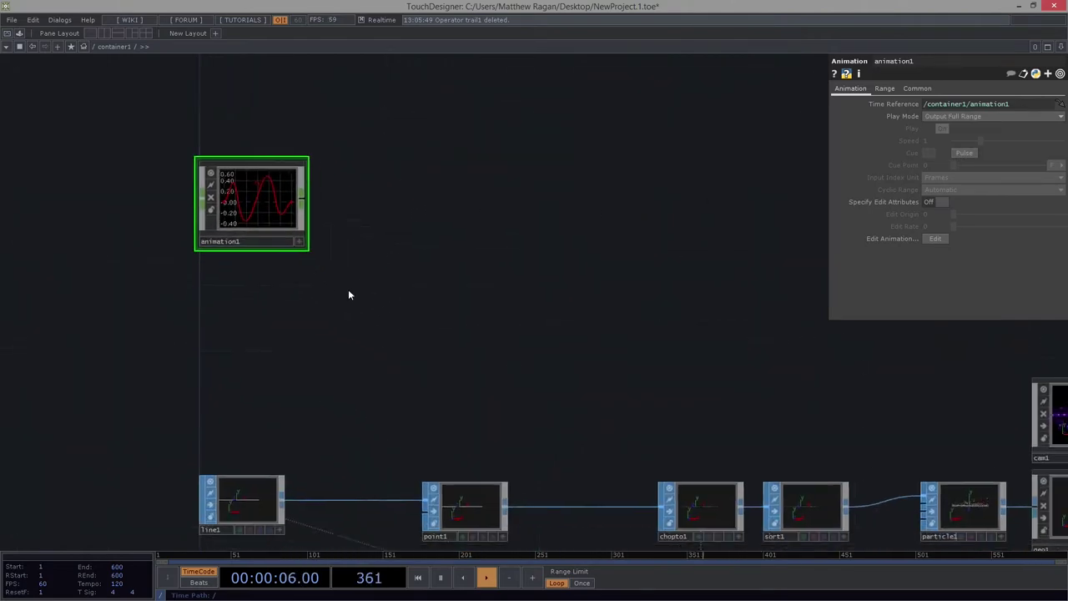
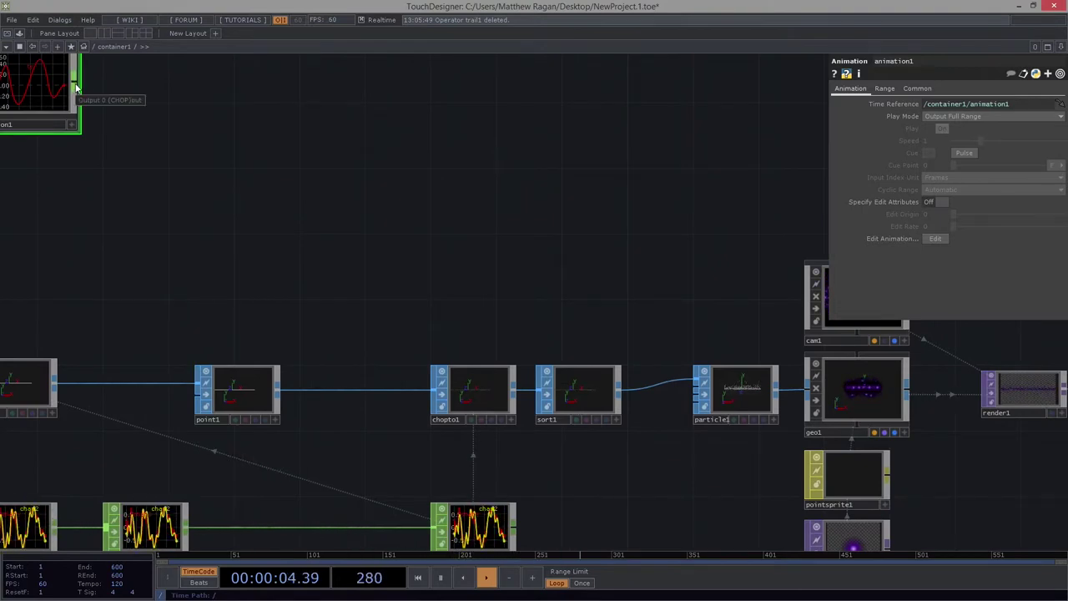
right_click(75, 88)
type("nu")
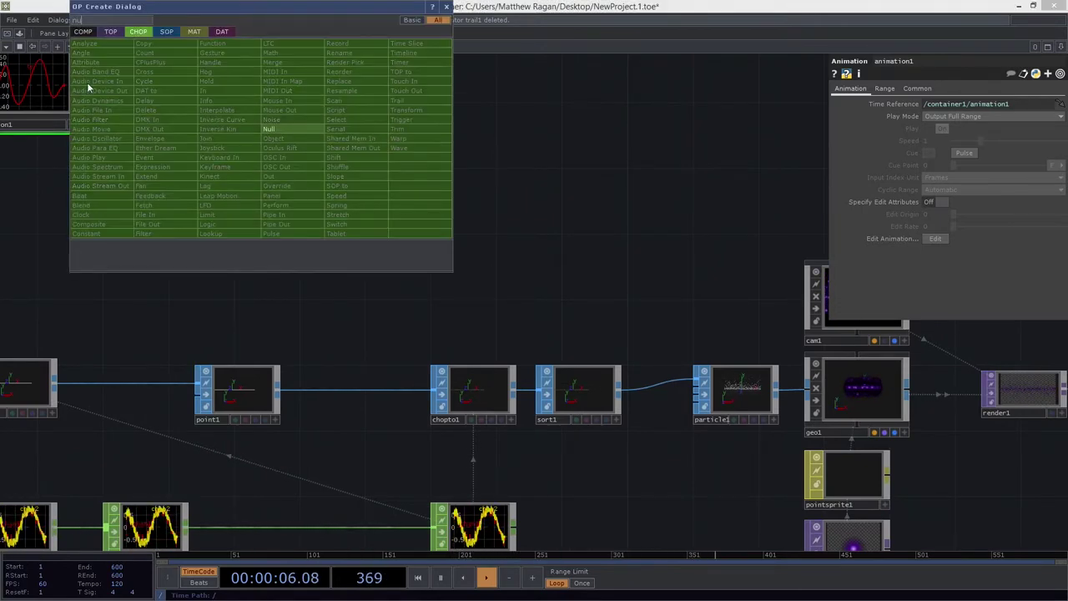
left_click(302, 134)
left_click(365, 234)
left_click_drag(350, 299, 461, 282)
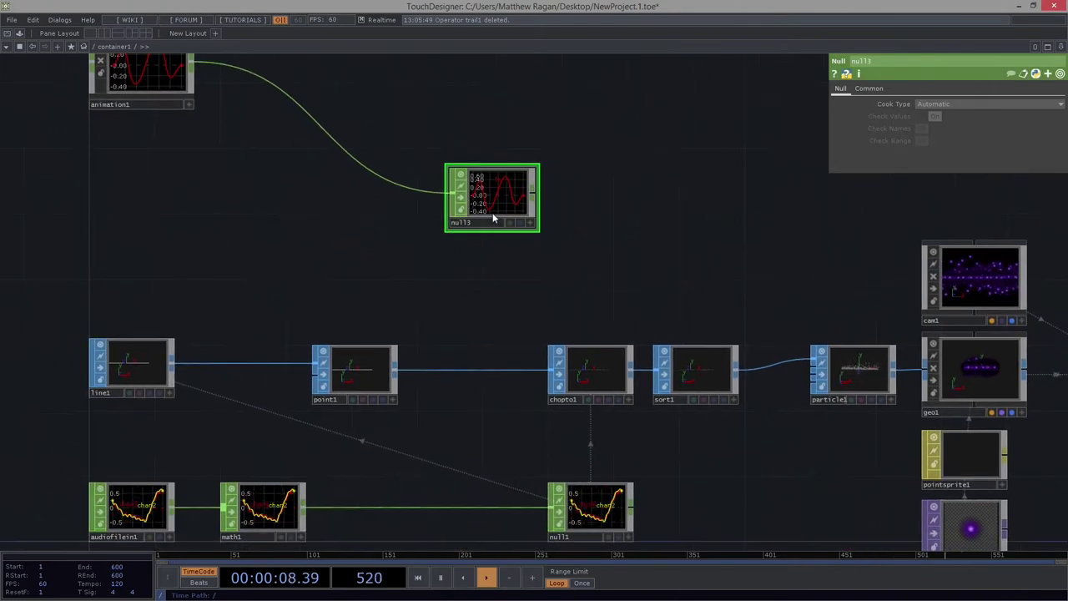
left_click_drag(493, 222, 363, 241)
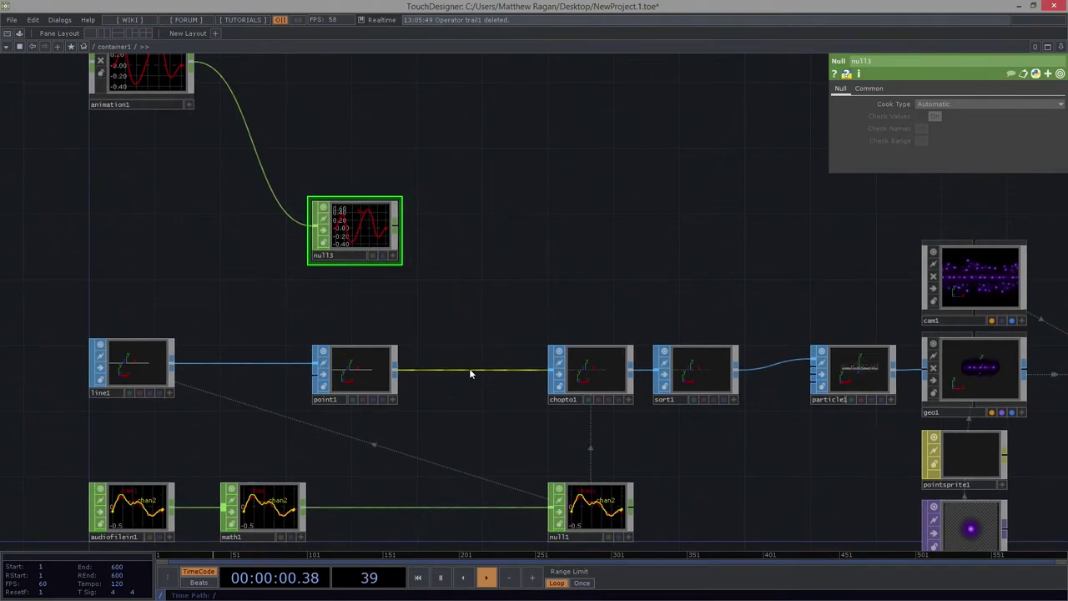
Step: Insert a CHOP to SOP between point1 and chopto1 and assign null3 as its CHOP source
left_click(495, 354)
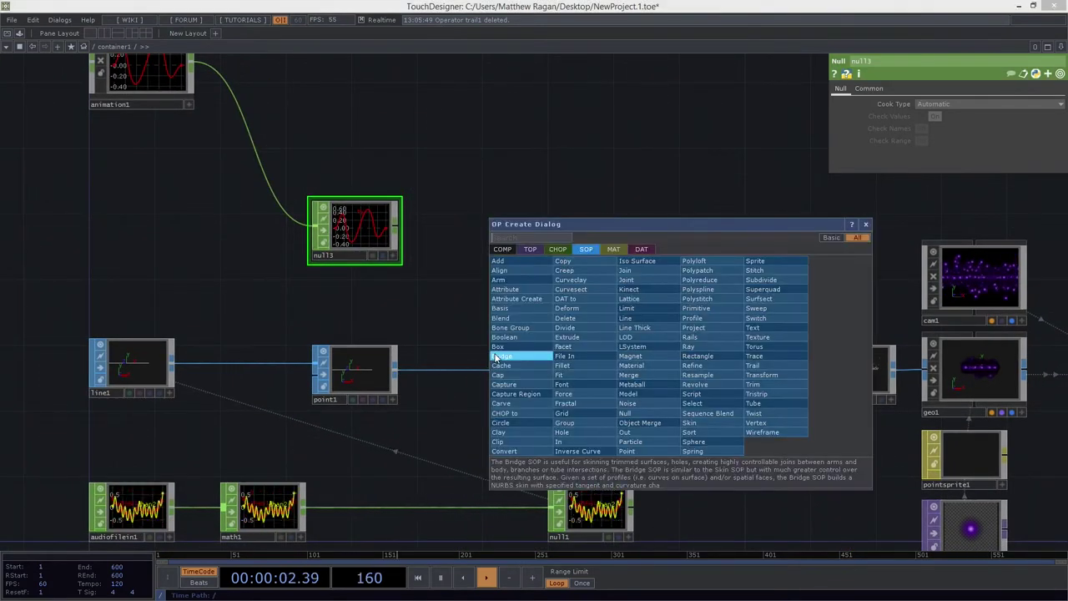
type("chop")
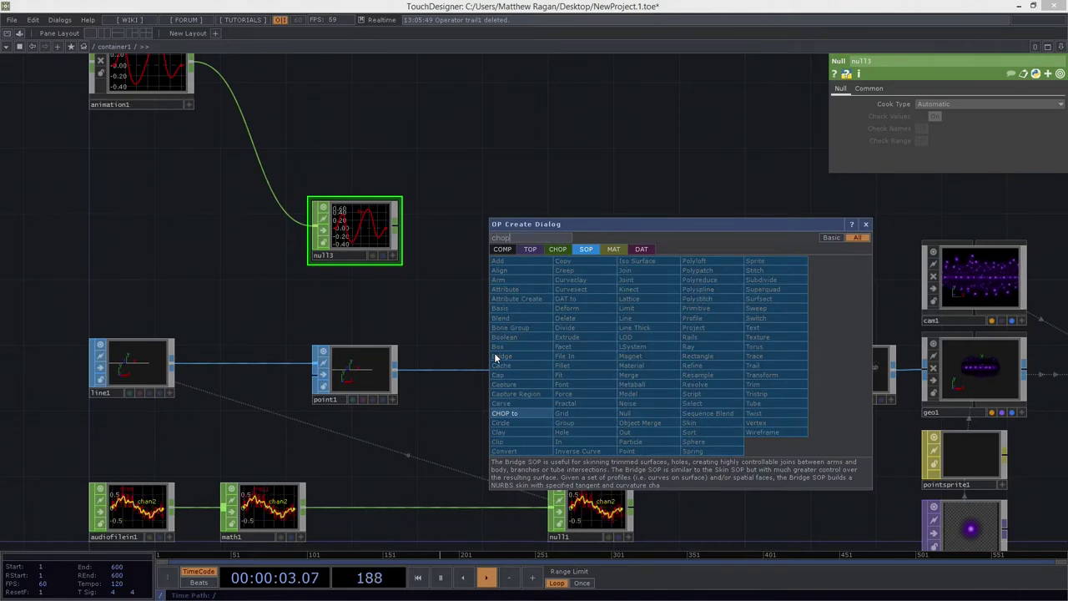
left_click(518, 414)
left_click(489, 376)
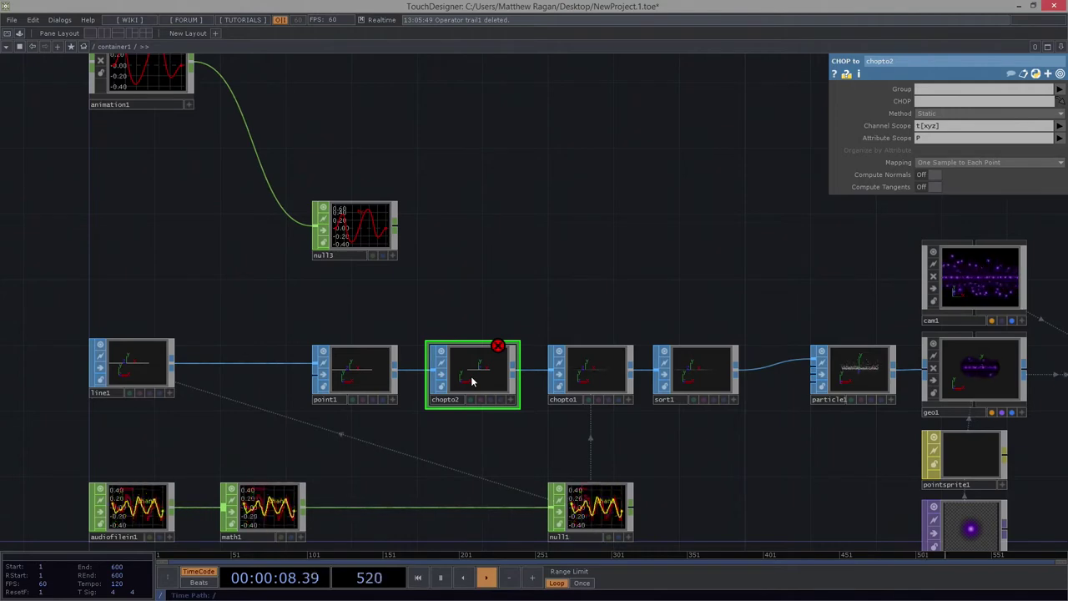
left_click_drag(459, 286, 496, 195)
left_click_drag(365, 174, 450, 286)
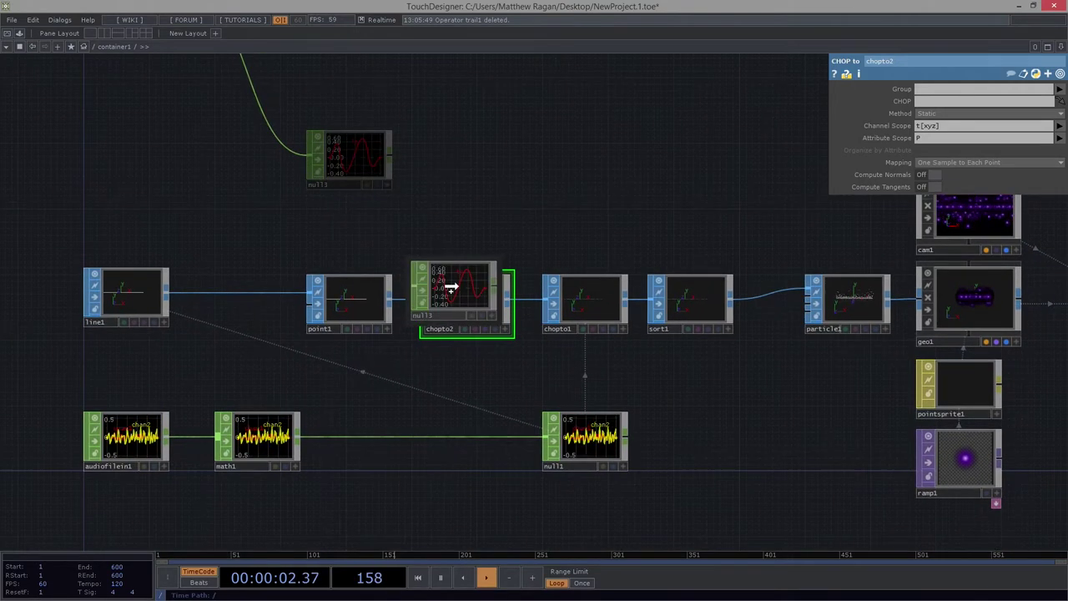
Step: Set chopto2's channel scope to ty and its attribute scope to P(1), the point's Y position
scroll(471, 311, "up", 5)
scroll(410, 136, "down", 2)
left_click_drag(383, 121, 392, 185)
left_click_drag(443, 120, 446, 180)
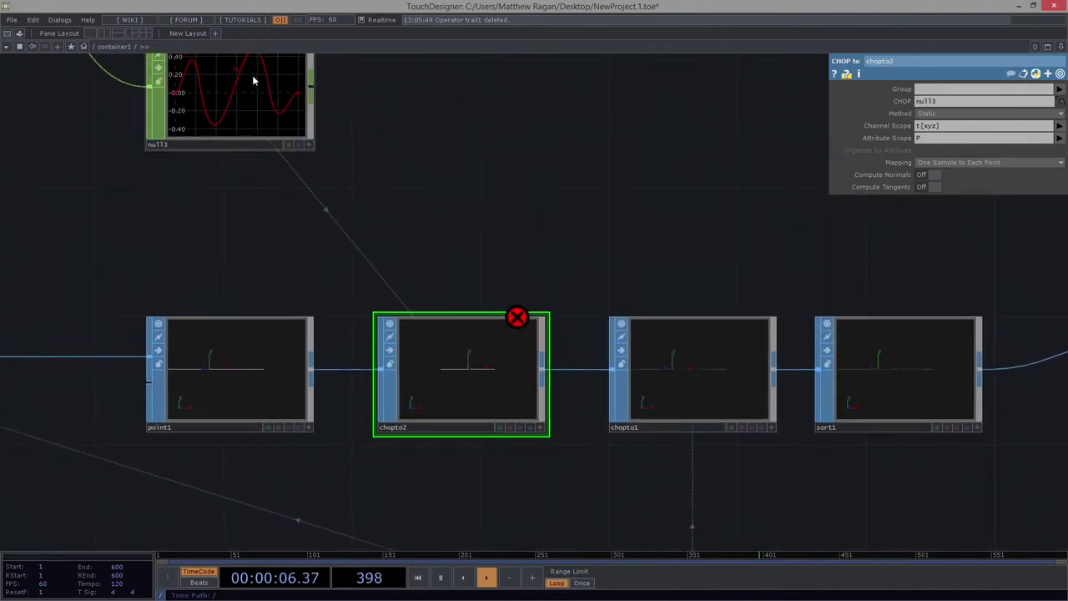
left_click_drag(443, 219, 430, 179)
right_click_drag(430, 180, 462, 326)
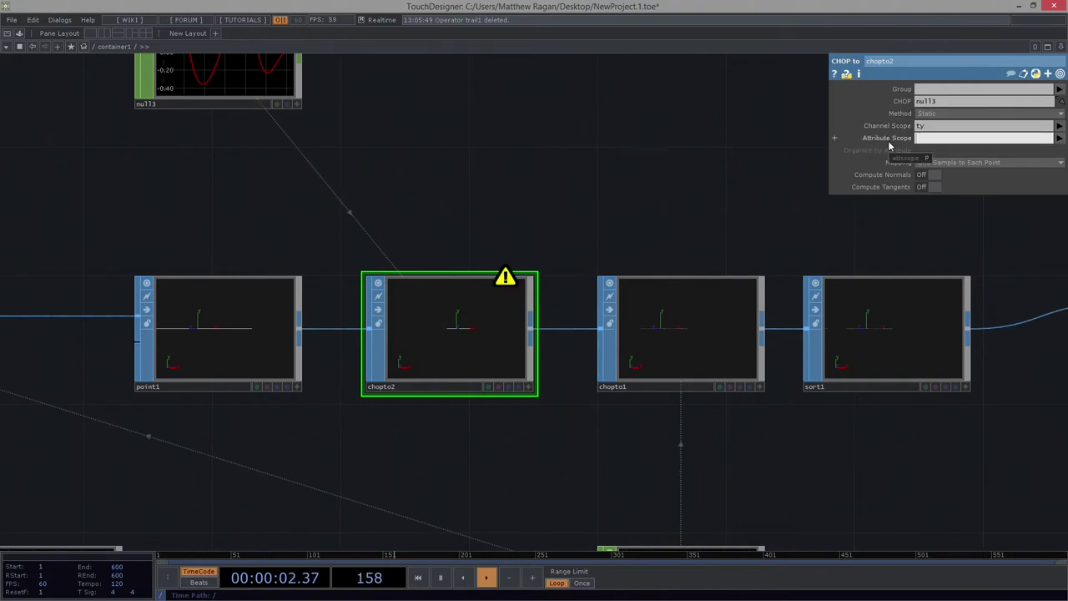
left_click(1058, 138)
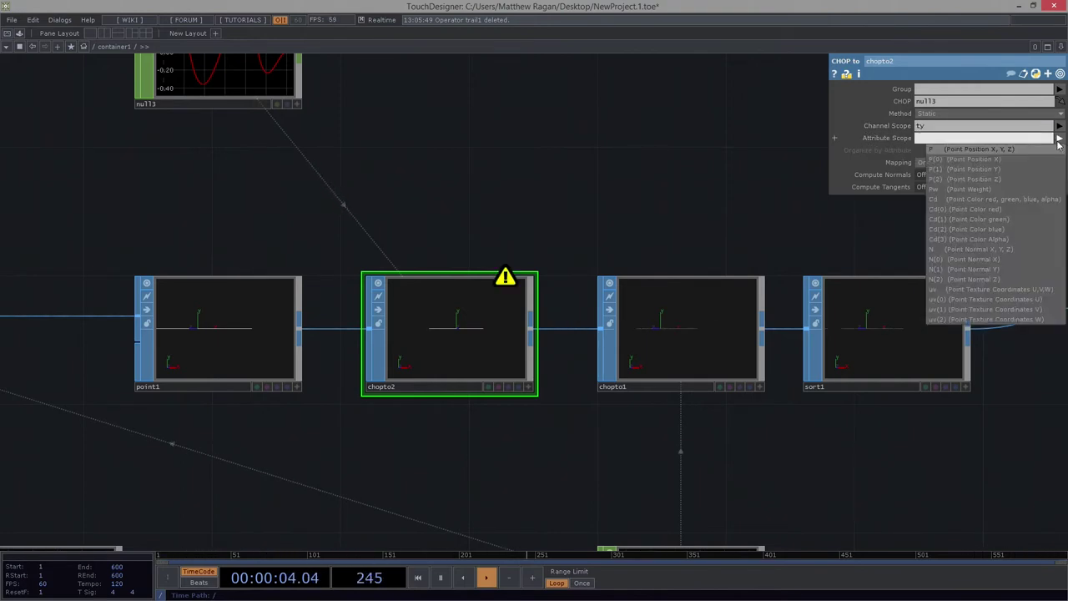
left_click(1019, 169)
Step: Examine the curve shape in the chopto2 viewer and how it carries through to chopto1
scroll(442, 327, "up", 5)
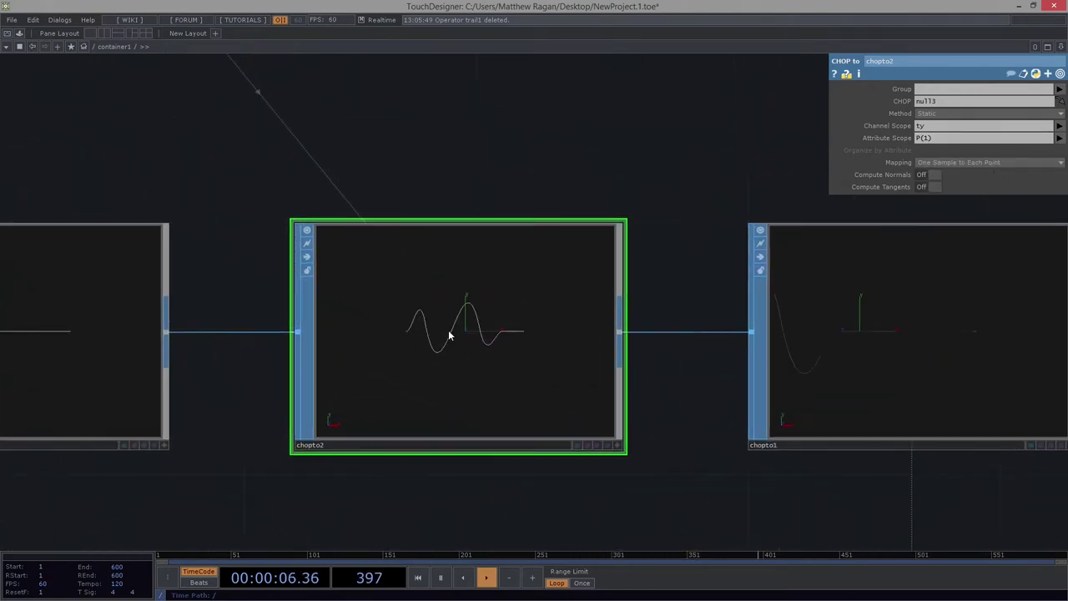
left_click_drag(585, 172, 479, 149)
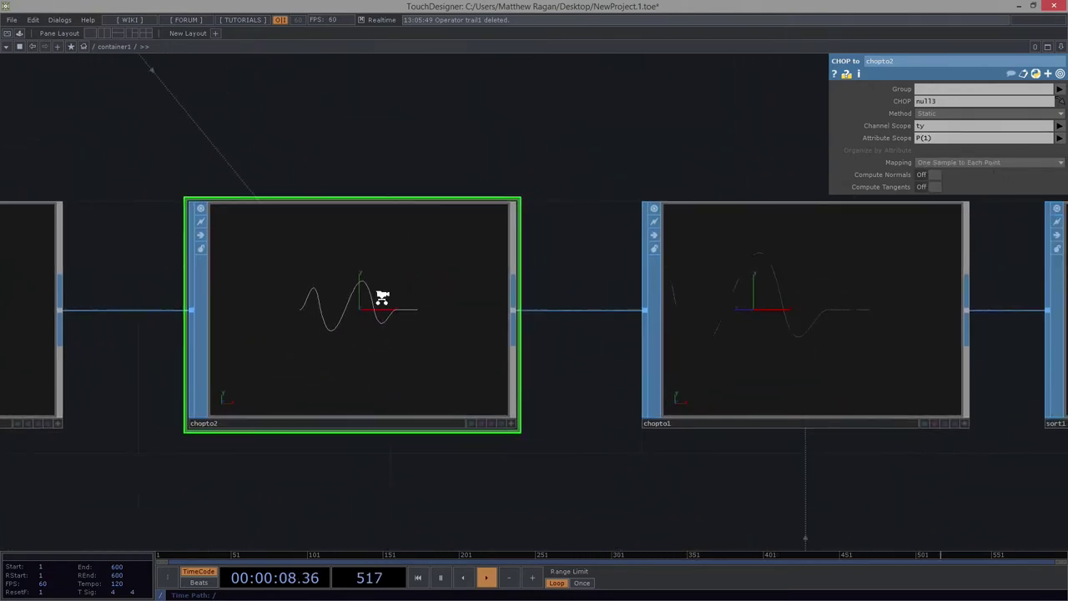
scroll(382, 292, "up", 4)
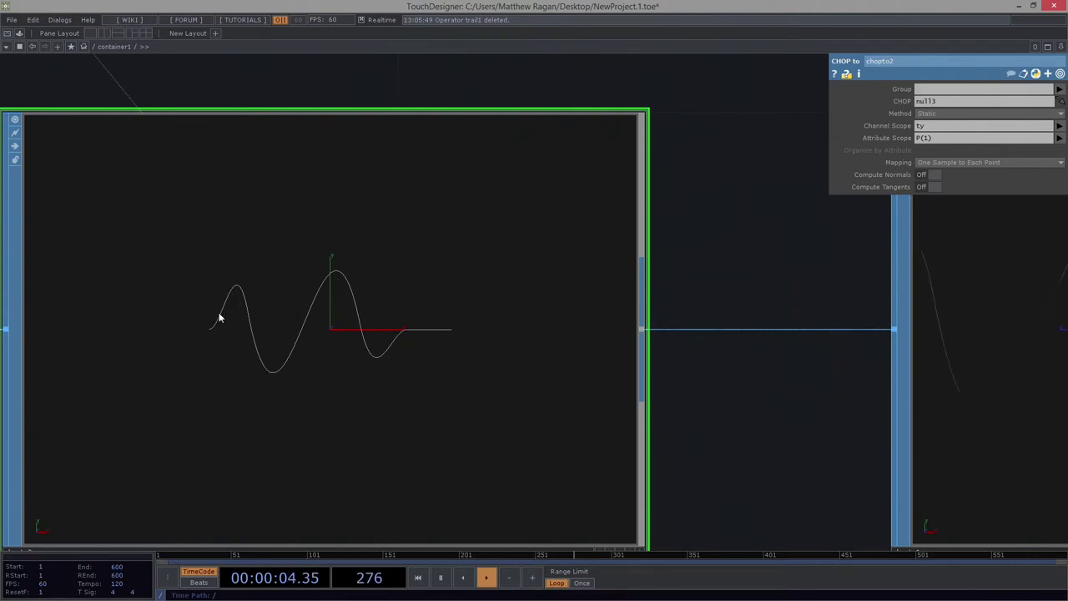
scroll(221, 311, "down", 5)
left_click_drag(631, 452, 939, 459)
scroll(584, 308, "down", 5)
Step: Compare line1's number-of-points expression with the operator information of null1, chopto2 and null3
left_click_drag(184, 429, 398, 406)
right_click_drag(348, 189, 130, 399)
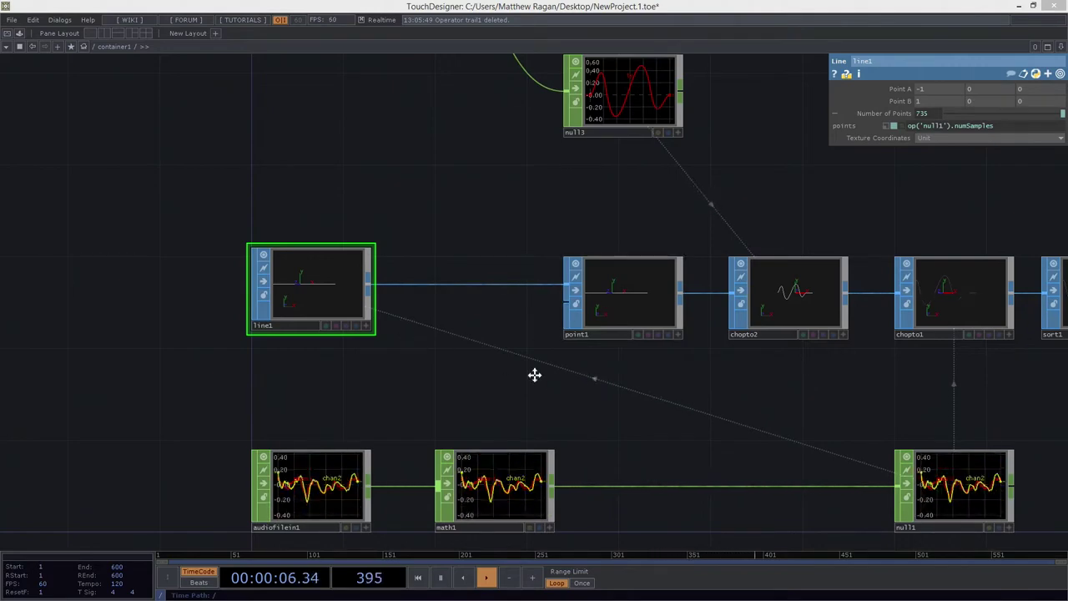
left_click_drag(717, 371, 527, 347)
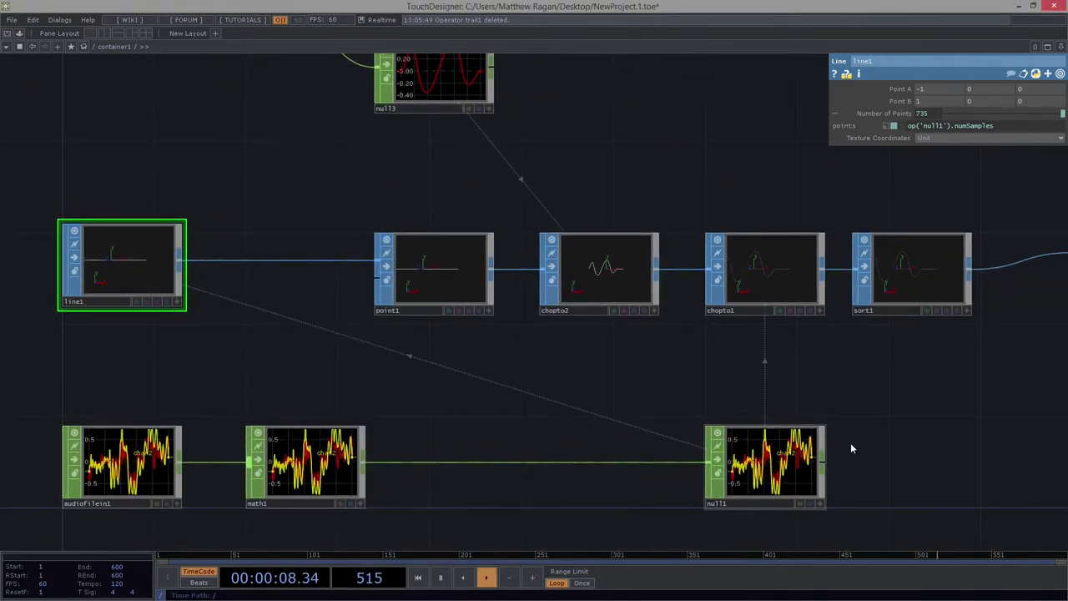
left_click_drag(672, 494, 671, 496)
middle_click(759, 463)
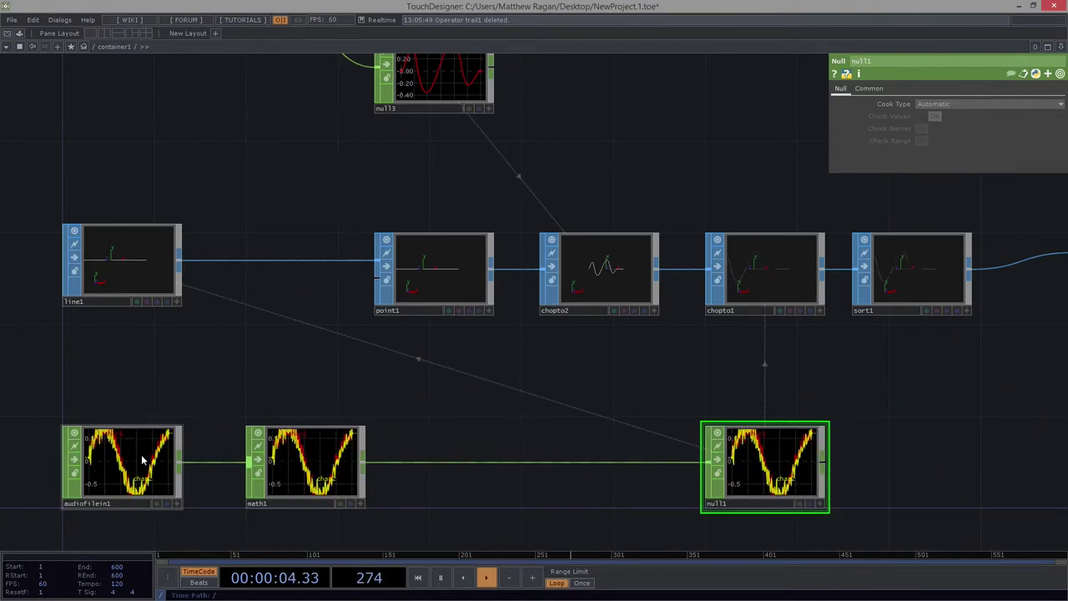
scroll(596, 349, "up", 5)
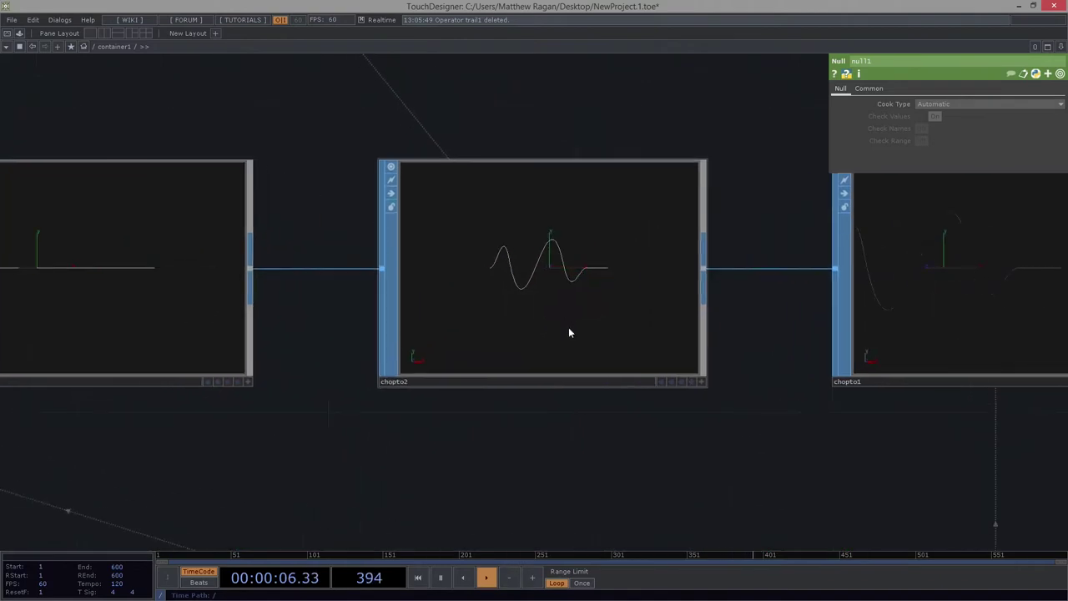
scroll(559, 287, "up", 2)
middle_click(547, 261)
scroll(309, 266, "down", 5)
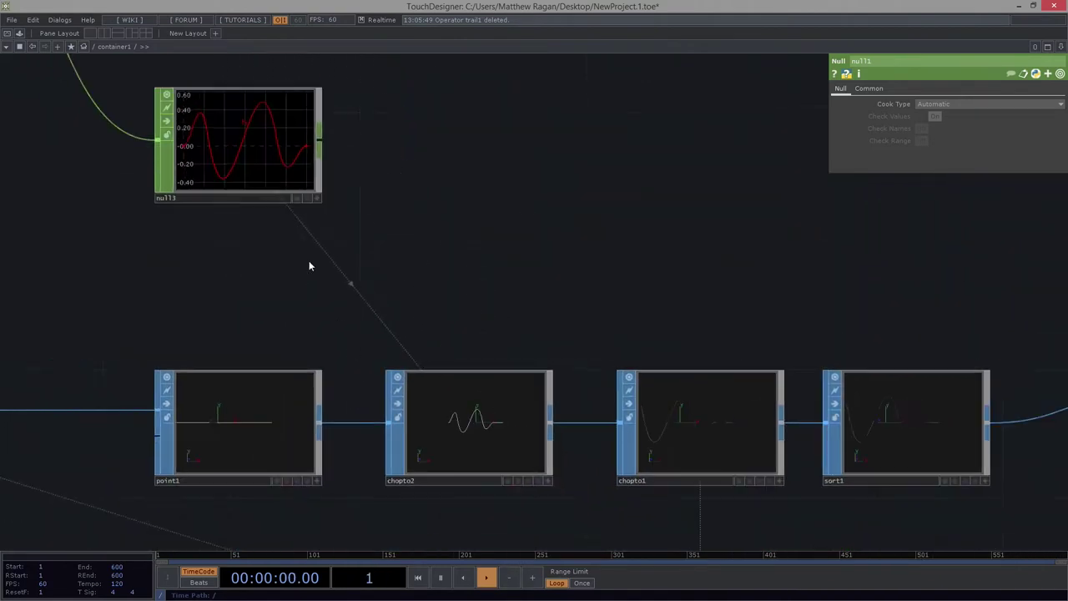
middle_click(262, 113)
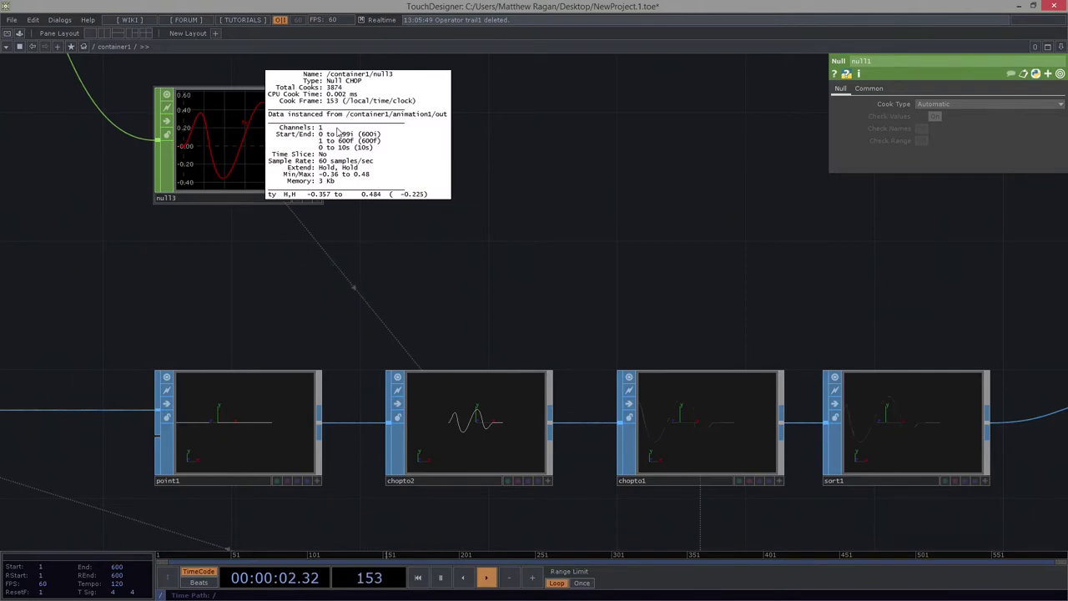
scroll(590, 262, "down", 5)
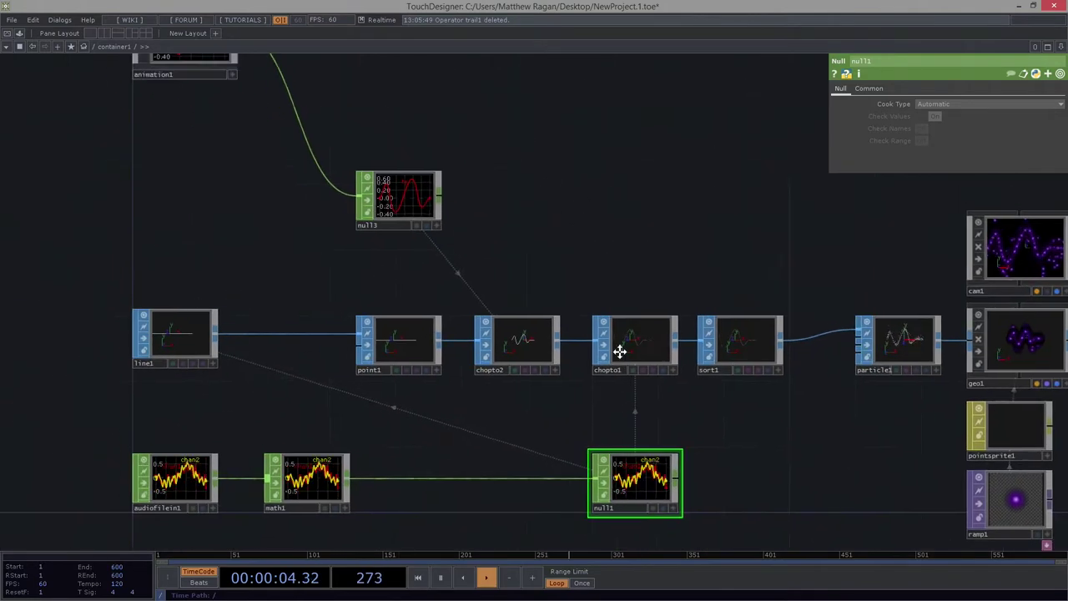
Step: Set chopto2's mapping to Resample CHOP to Fit SOP
scroll(357, 163, "up", 6)
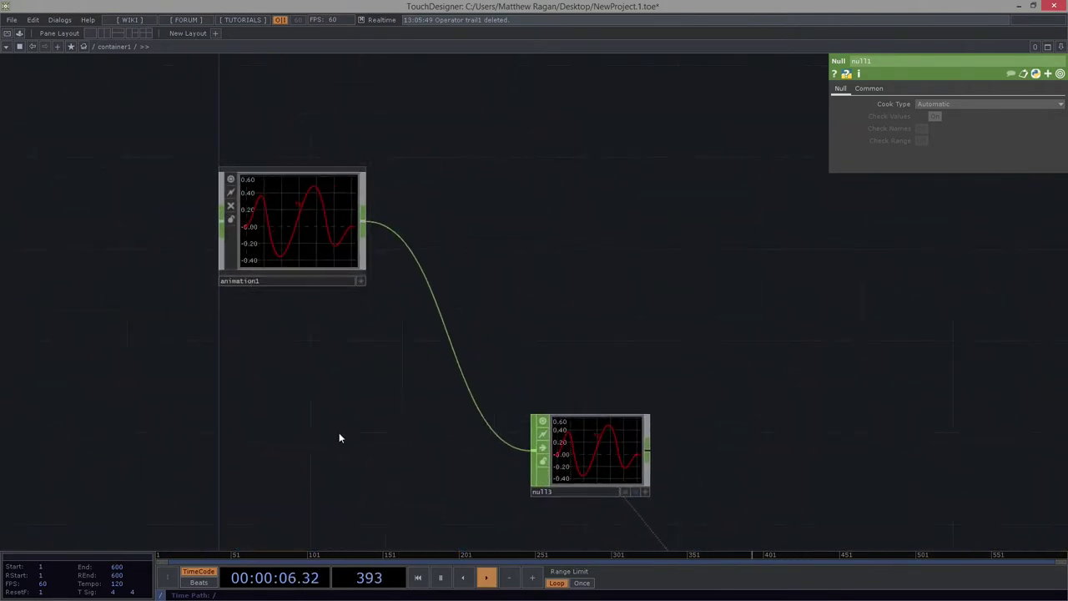
left_click_drag(267, 326, 170, 168)
scroll(170, 168, "down", 3)
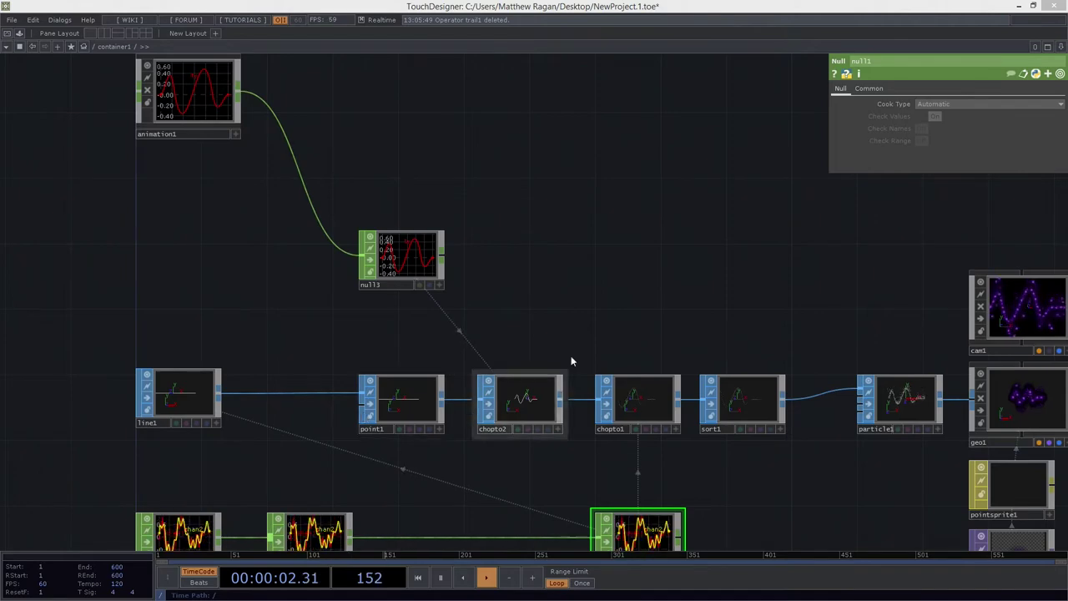
scroll(494, 310, "up", 4)
left_click(543, 392)
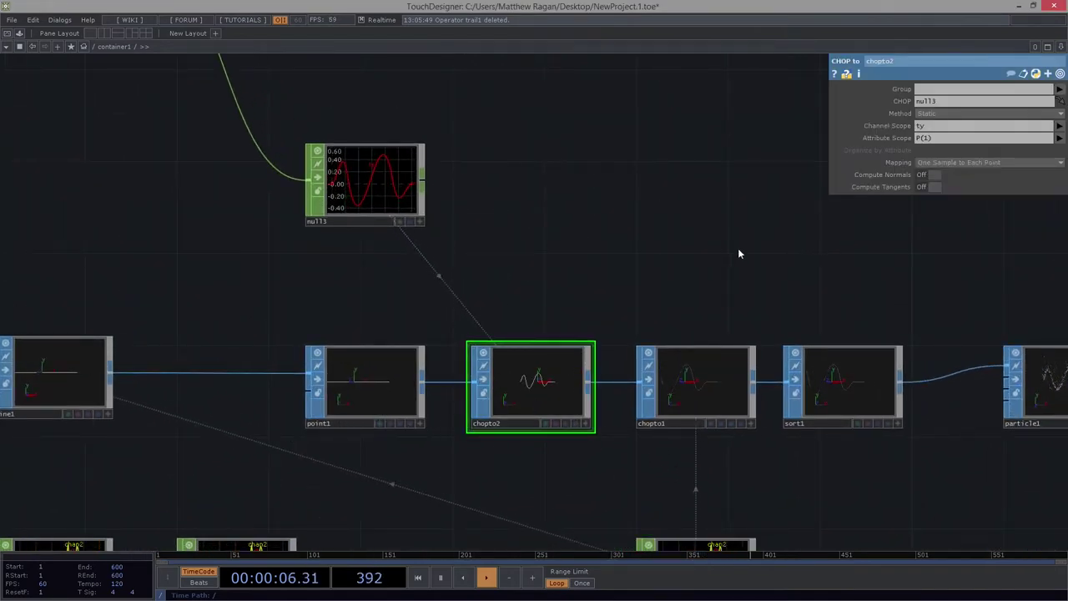
scroll(565, 332, "up", 5)
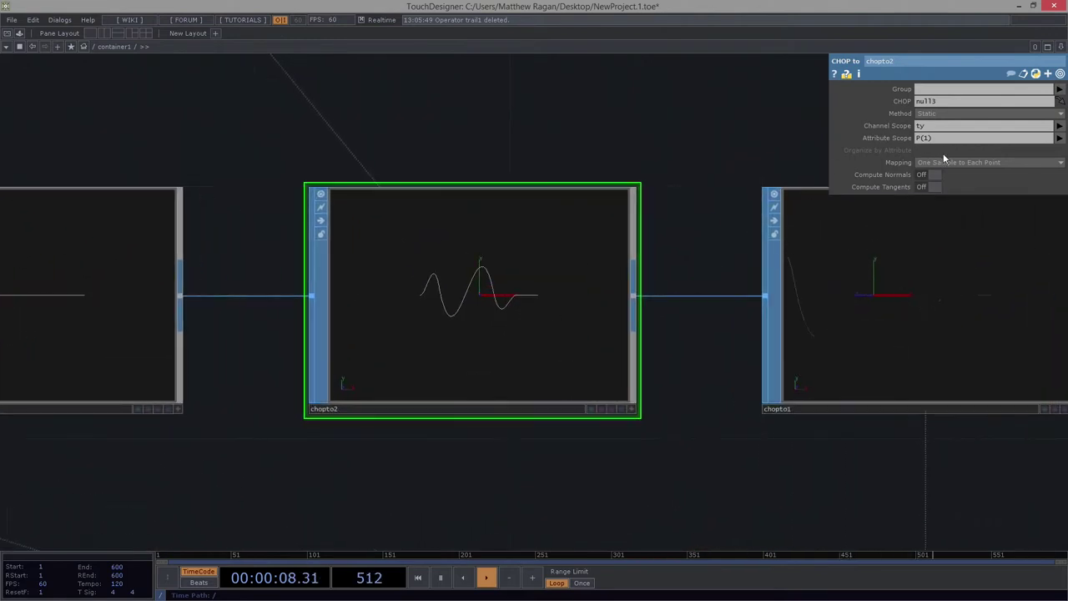
left_click(950, 163)
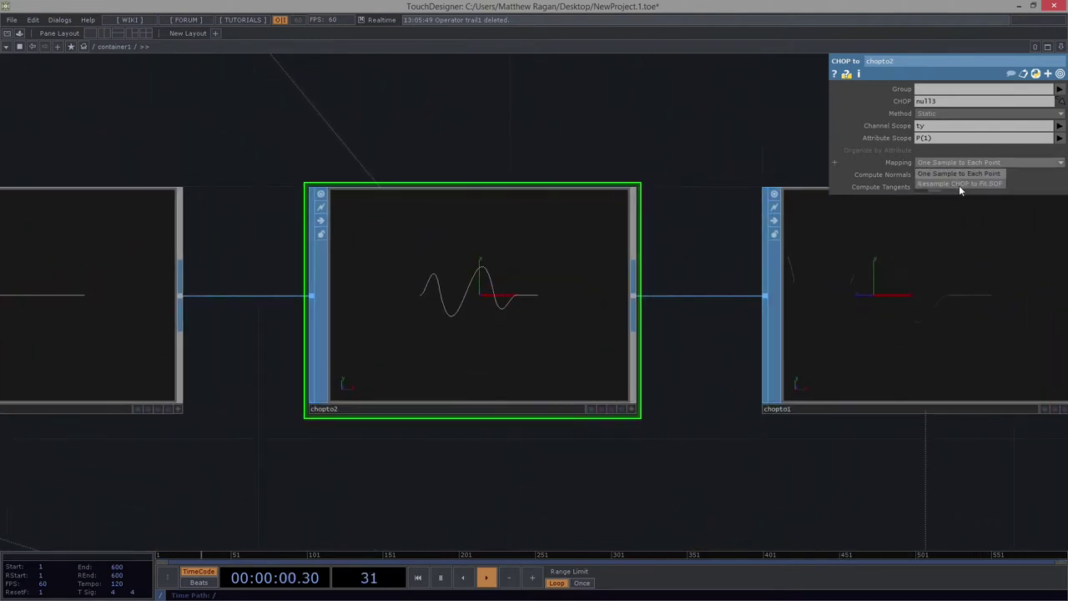
left_click(961, 184)
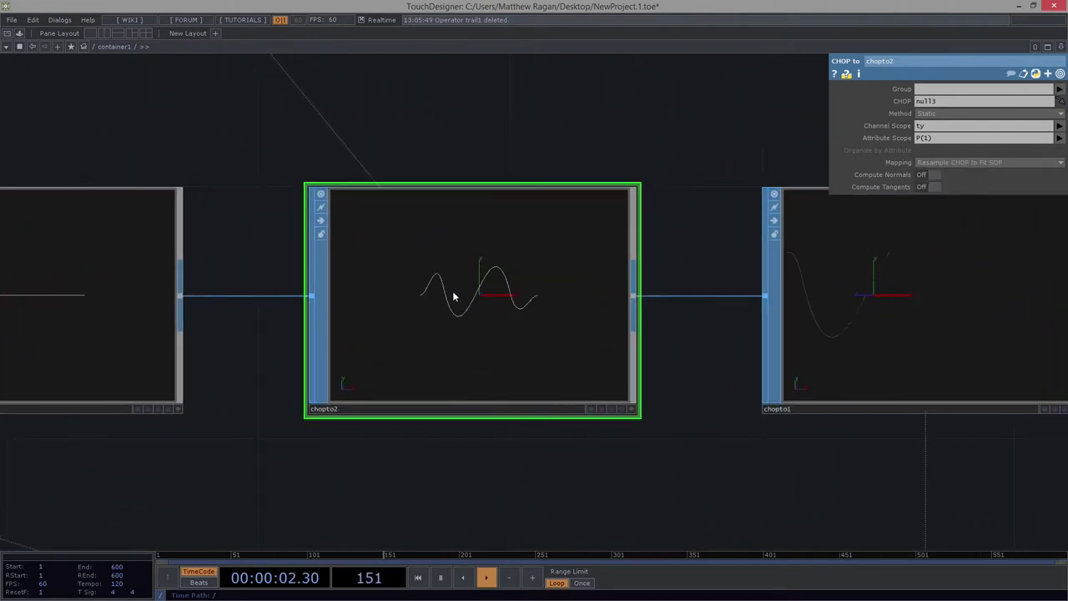
Step: Examine the resampled curve in chopto2 and the resulting particle shape in particle1 and geo1
scroll(529, 310, "up", 4)
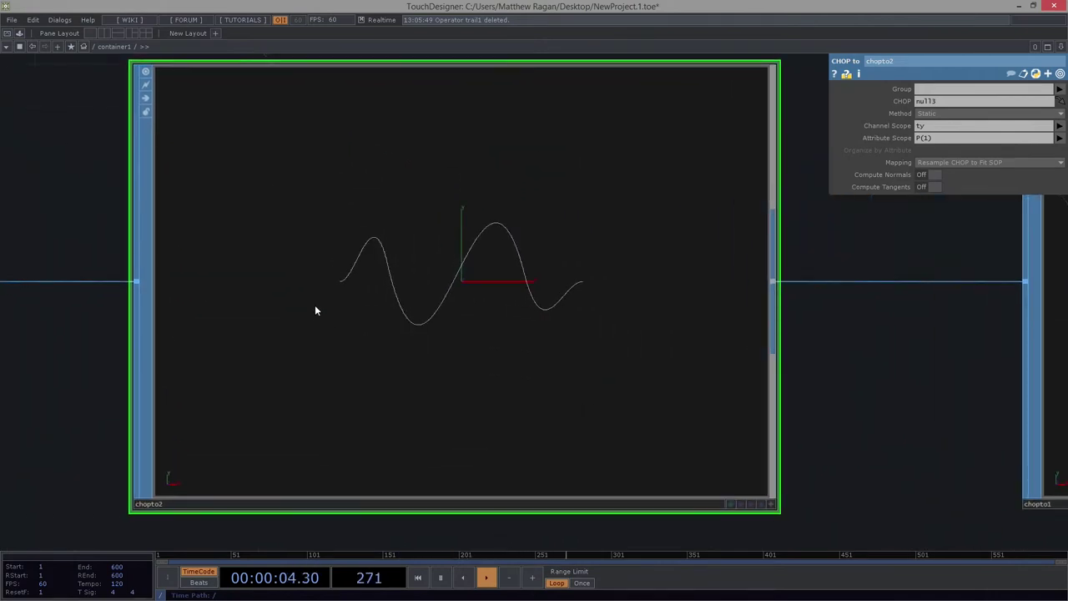
scroll(629, 300, "down", 5)
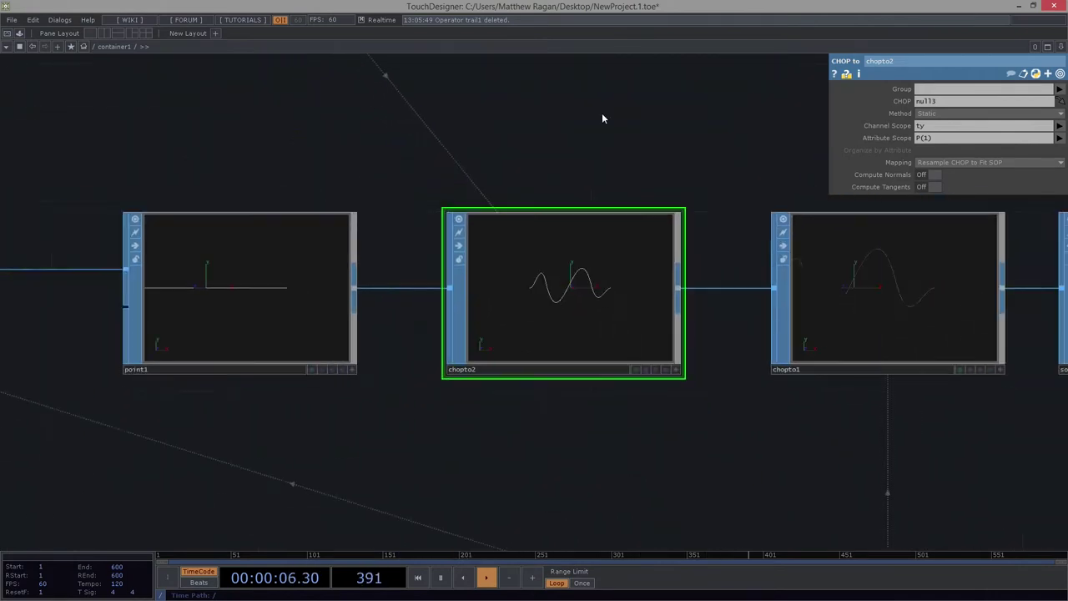
left_click_drag(484, 75, 389, 217)
scroll(389, 217, "down", 1)
left_click_drag(280, 129, 520, 156)
left_click_drag(304, 153, 3, 116)
left_click_drag(554, 444, 178, 412)
scroll(112, 432, "right", 5)
scroll(195, 345, "up", 5)
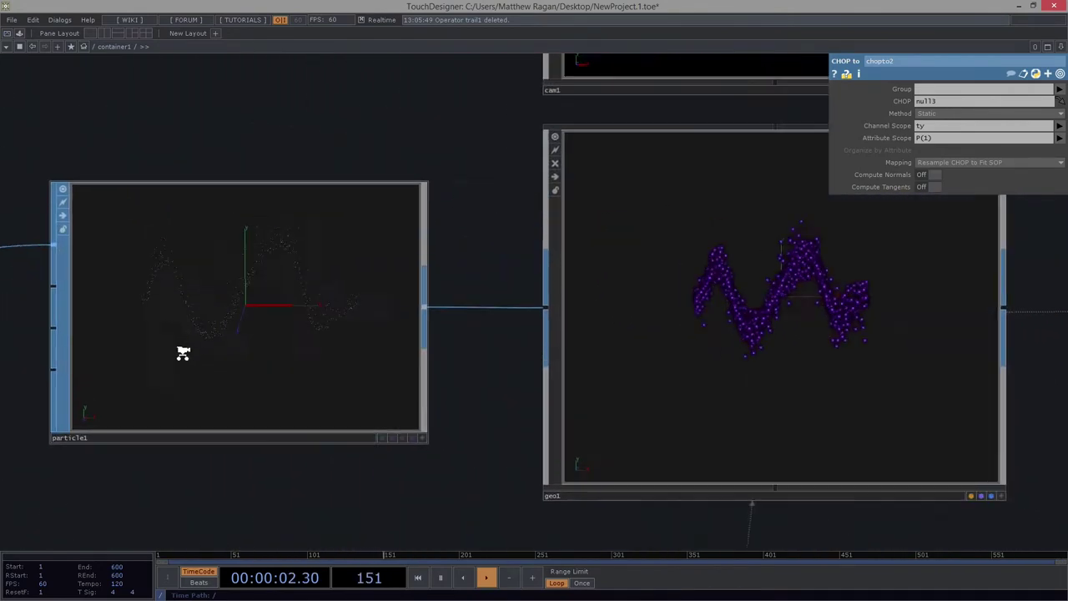
left_click_drag(566, 396, 622, 401)
scroll(322, 330, "up", 5)
scroll(238, 357, "down", 3)
left_click_drag(608, 488, 642, 469)
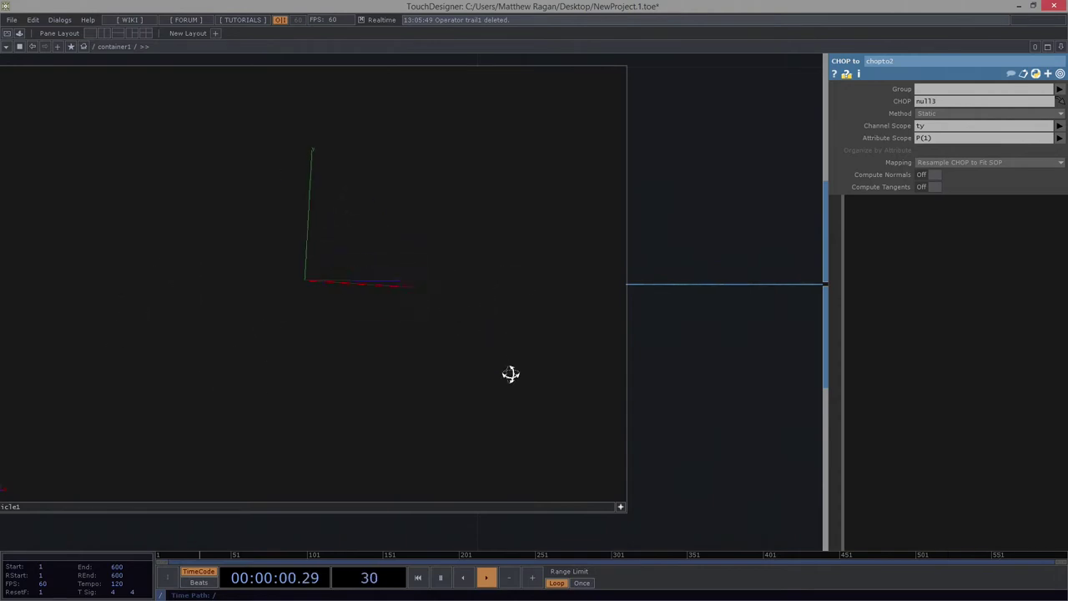
left_click(620, 507)
left_click_drag(383, 343, 183, 262)
scroll(183, 262, "down", 6)
Step: Follow the rendered image through the feedback chain and display null2's output as the network background
left_click_drag(712, 244, 508, 310)
scroll(561, 310, "up", 3)
scroll(561, 311, "up", 2)
scroll(406, 379, "down", 2)
left_click_drag(524, 362, 106, 384)
scroll(75, 380, "down", 4)
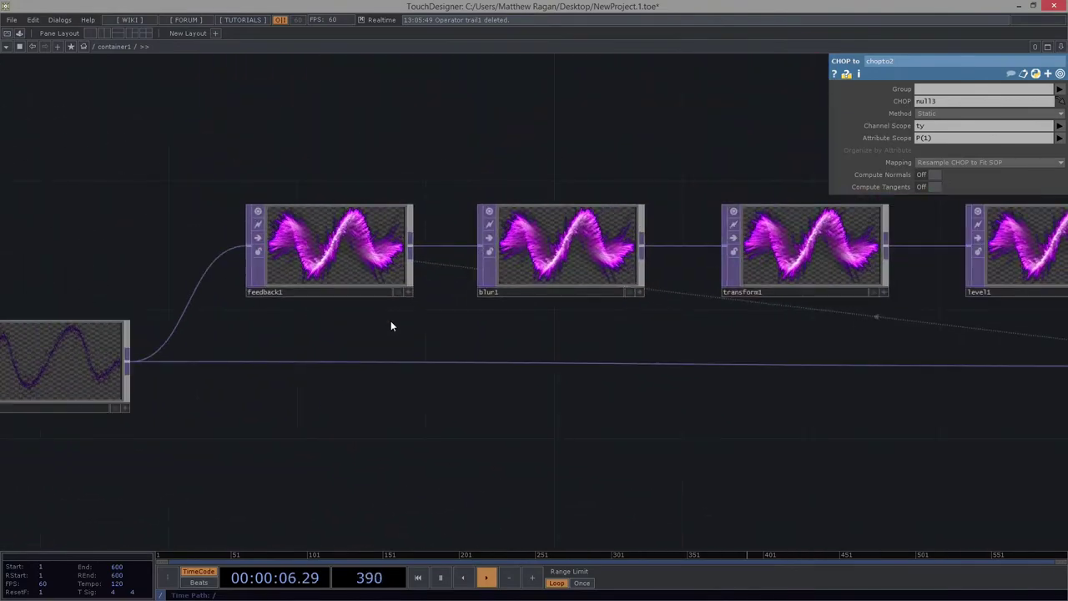
scroll(391, 327, "up", 5)
scroll(369, 307, "down", 5)
scroll(487, 355, "down", 3)
scroll(798, 375, "right", 5)
left_click(837, 392)
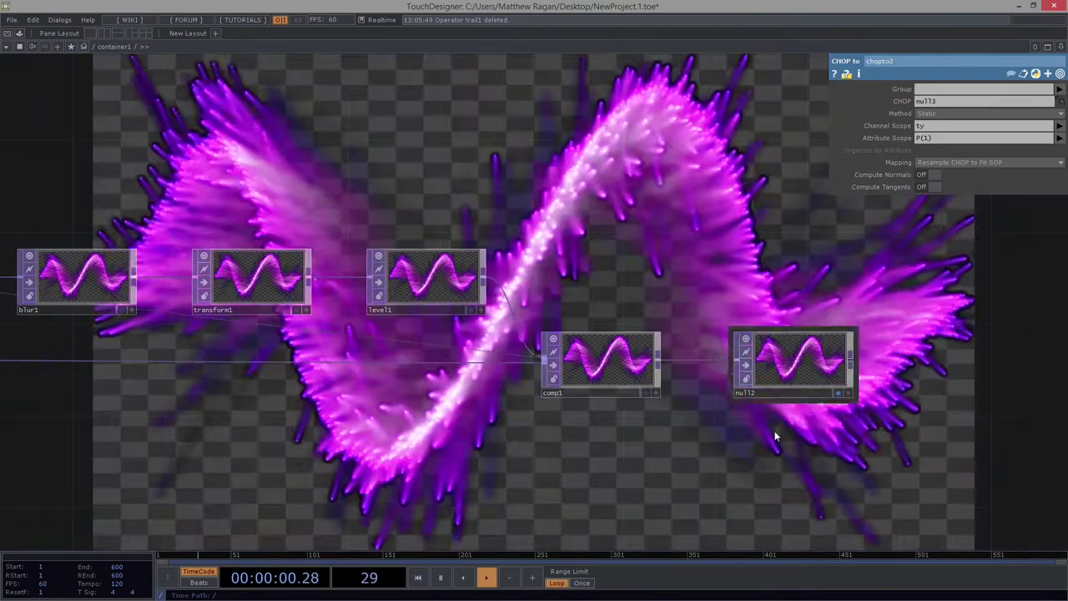
Step: Open the animation1 COMP's curve for editing in the Channel Editor
left_click_drag(178, 450, 766, 528)
scroll(361, 323, "down", 3)
scroll(363, 317, "down", 4)
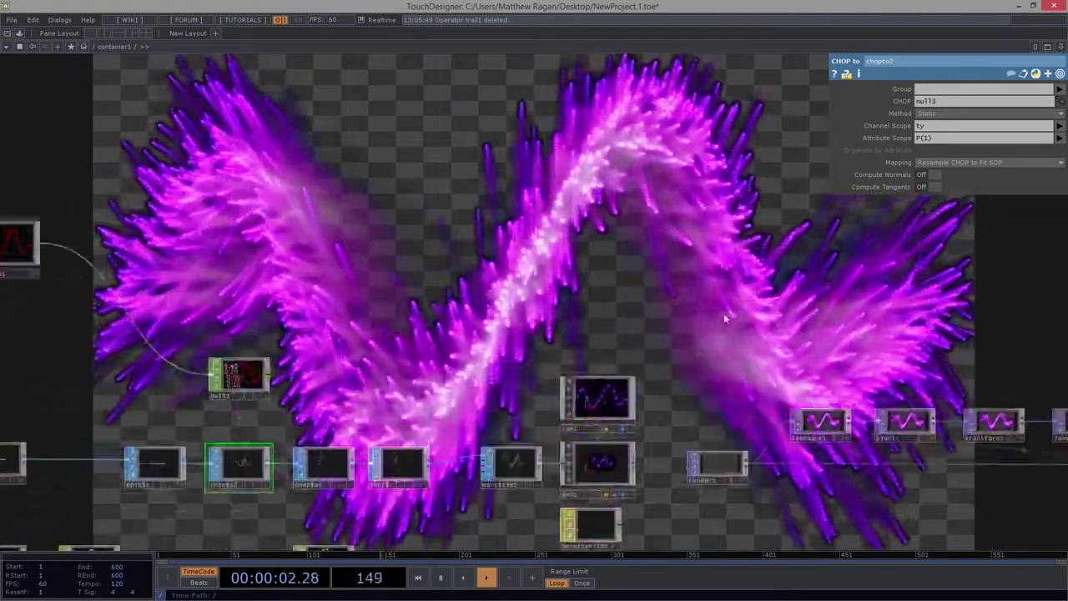
scroll(332, 325, "up", 5)
left_click_drag(329, 324, 329, 354)
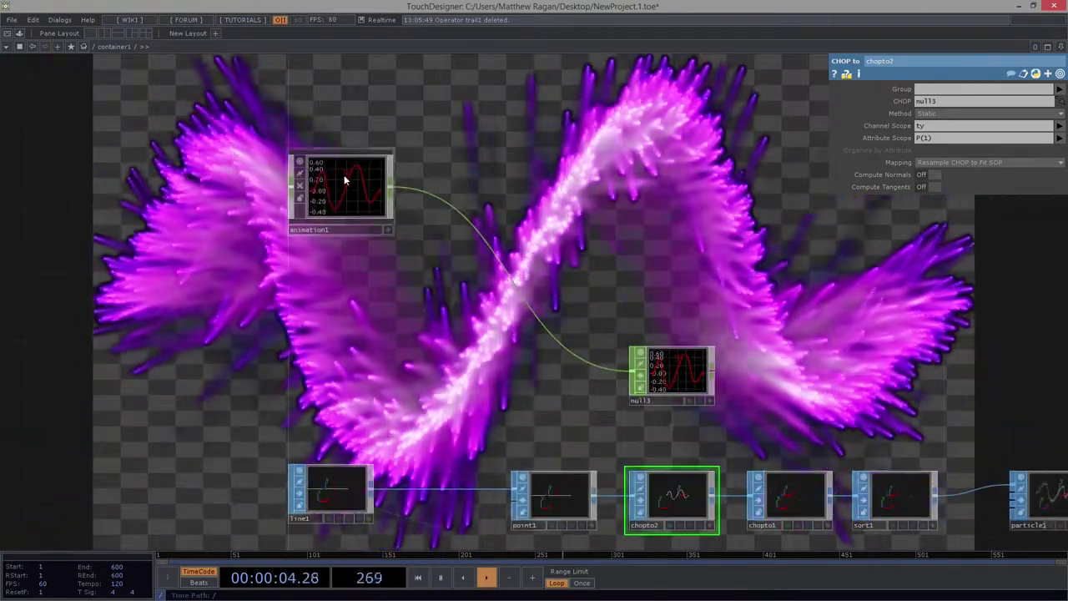
left_click(346, 178)
left_click_drag(474, 178, 448, 307)
scroll(334, 312, "up", 4)
right_click(306, 258)
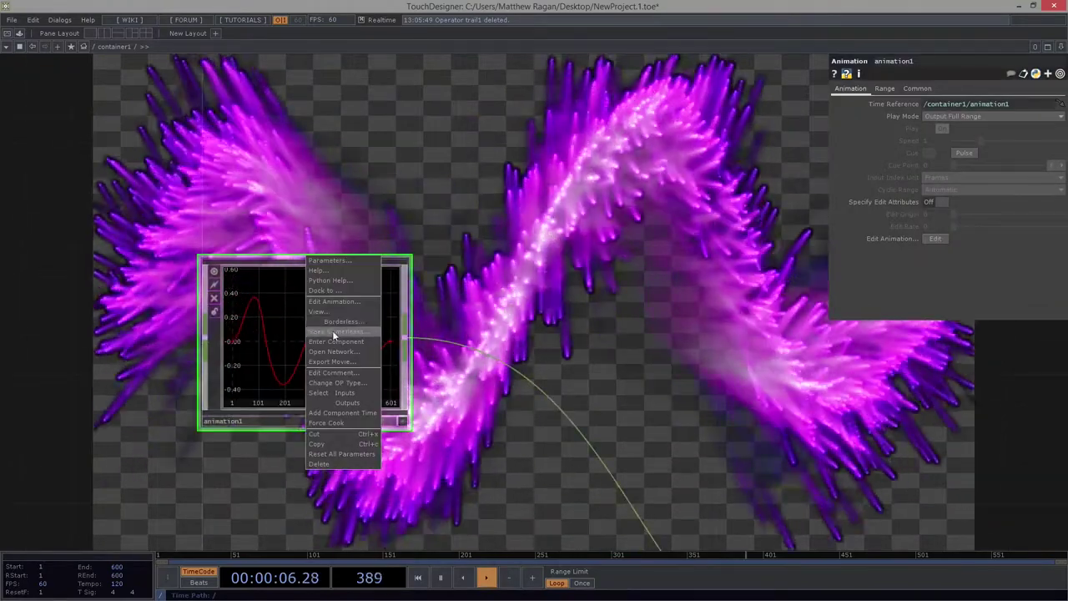
left_click(343, 302)
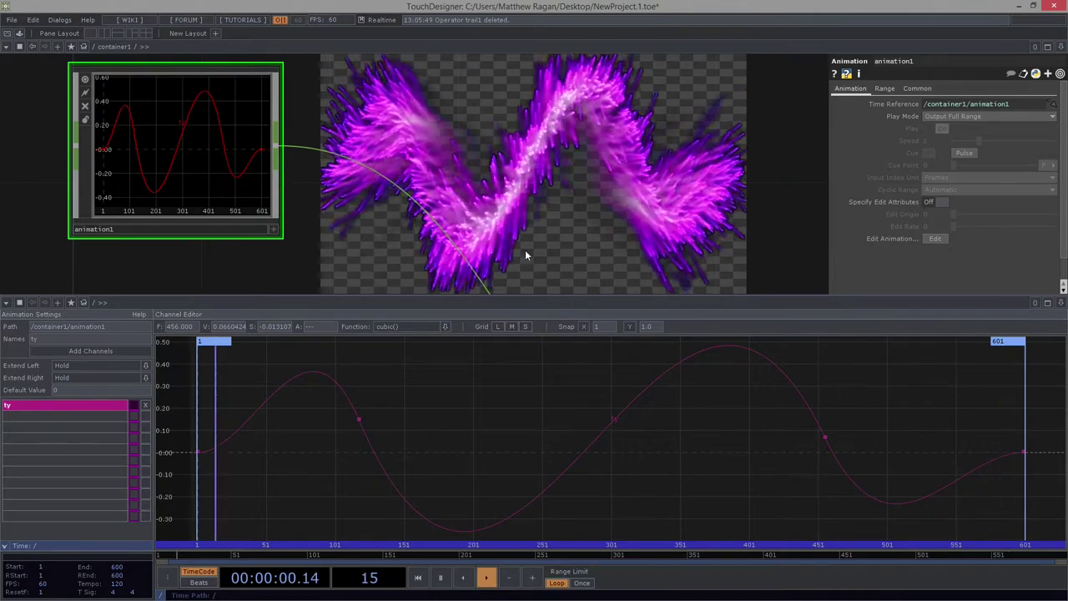
Step: Flatten the waves of the ty curve by adjusting the tangents at keyframes 118 and 456, and close the animation editor
left_click(359, 420)
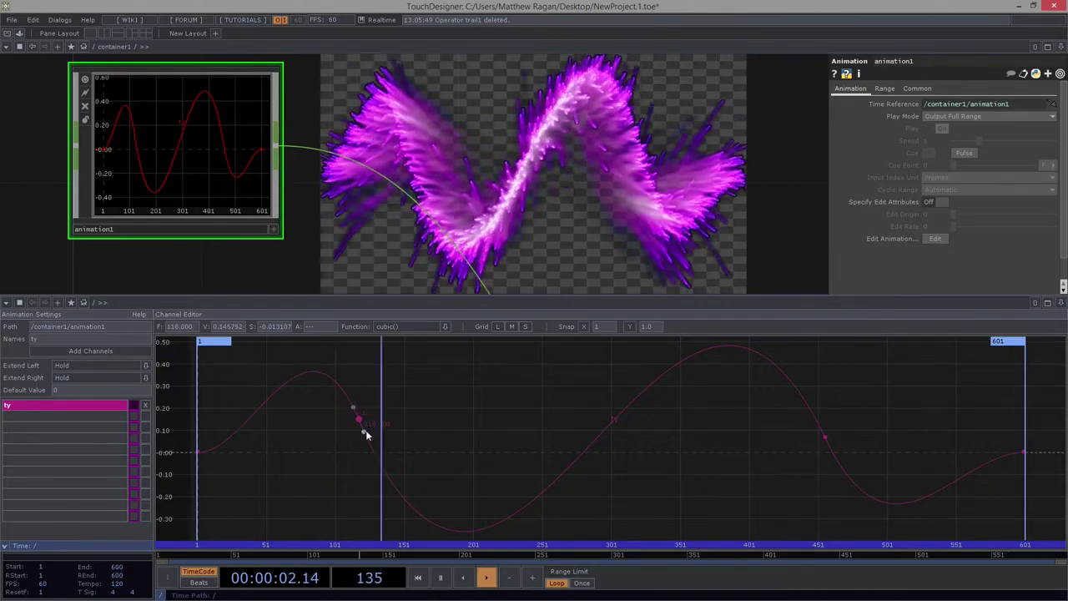
left_click_drag(365, 433, 371, 432)
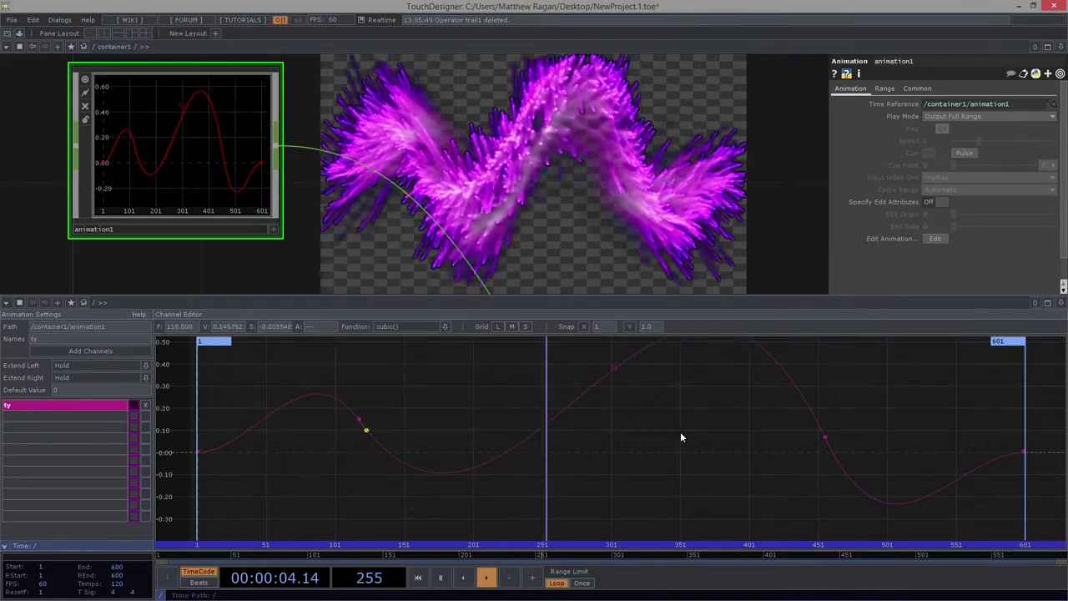
left_click_drag(680, 432, 638, 450)
left_click(675, 345)
left_click_drag(788, 468, 791, 467)
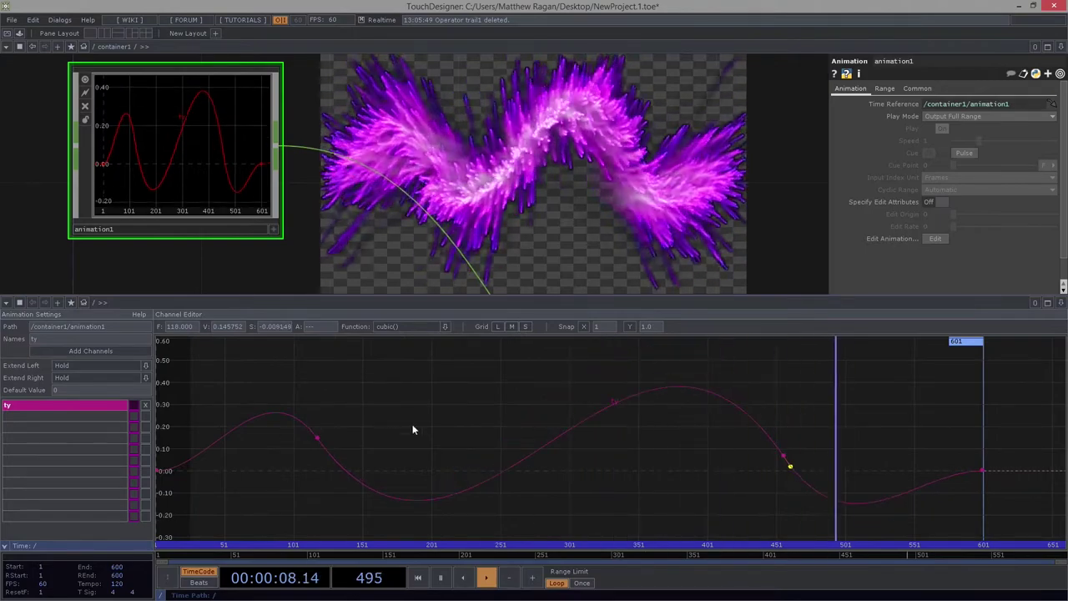
left_click(1033, 304)
left_click(995, 383)
key("h")
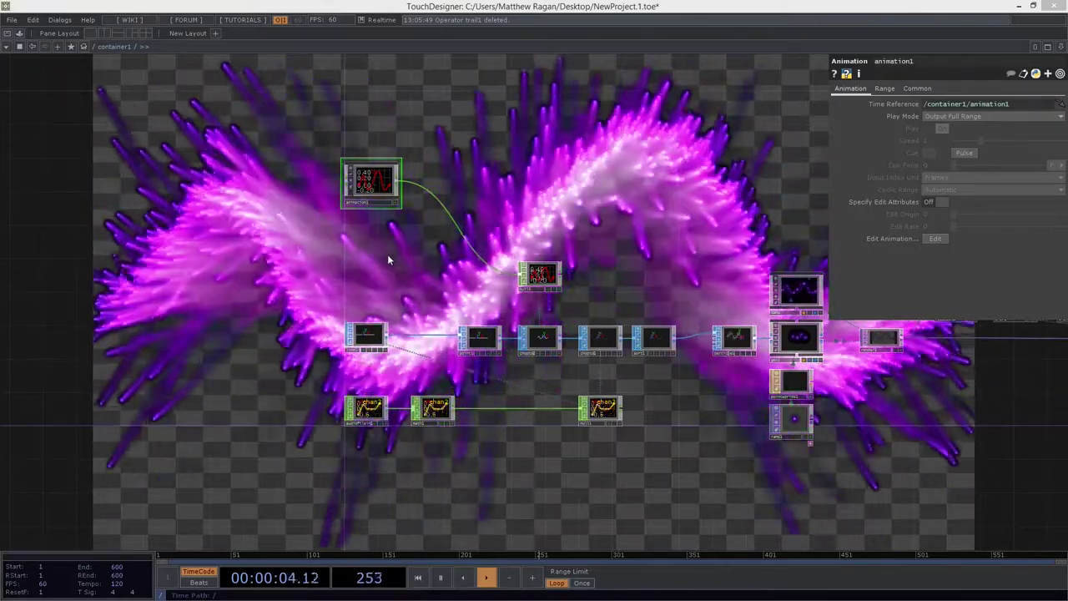
Step: Create a SOP to CHOP from line1 and place it above line1
scroll(346, 258, "up", 5)
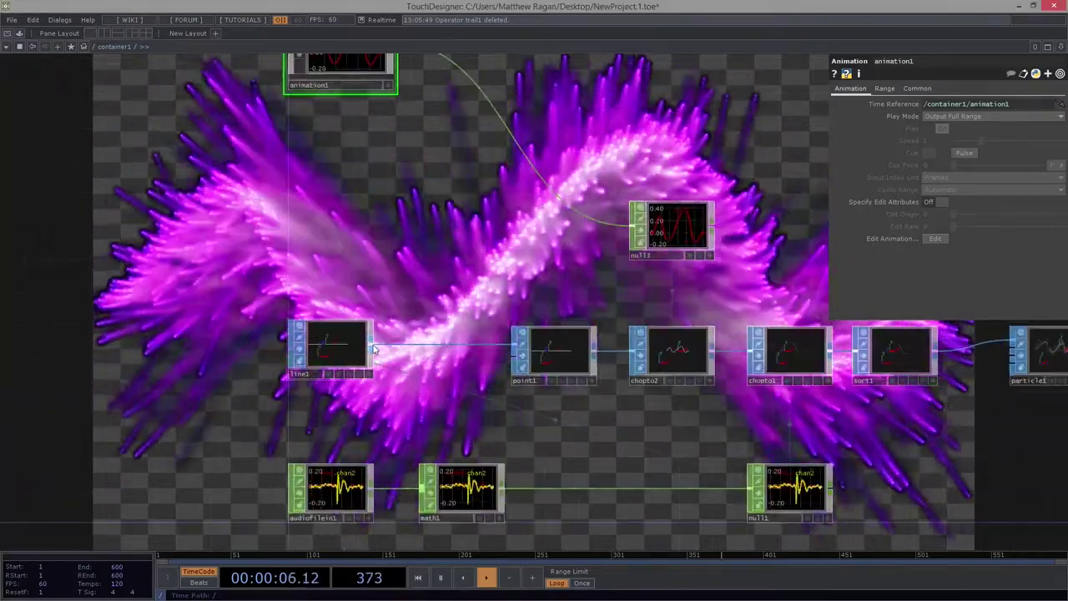
right_click(366, 343)
left_click(436, 240)
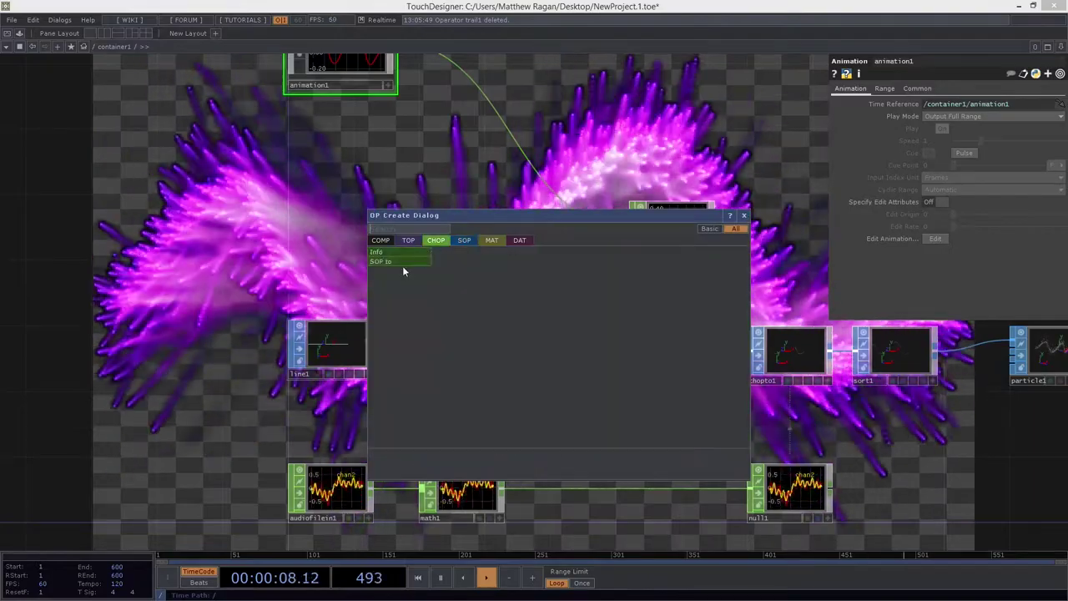
left_click(403, 262)
left_click(328, 204)
mouse_move(328, 204)
left_mouse_down()
mouse_move(320, 209)
mouse_move(336, 210)
left_mouse_up()
left_click(378, 258)
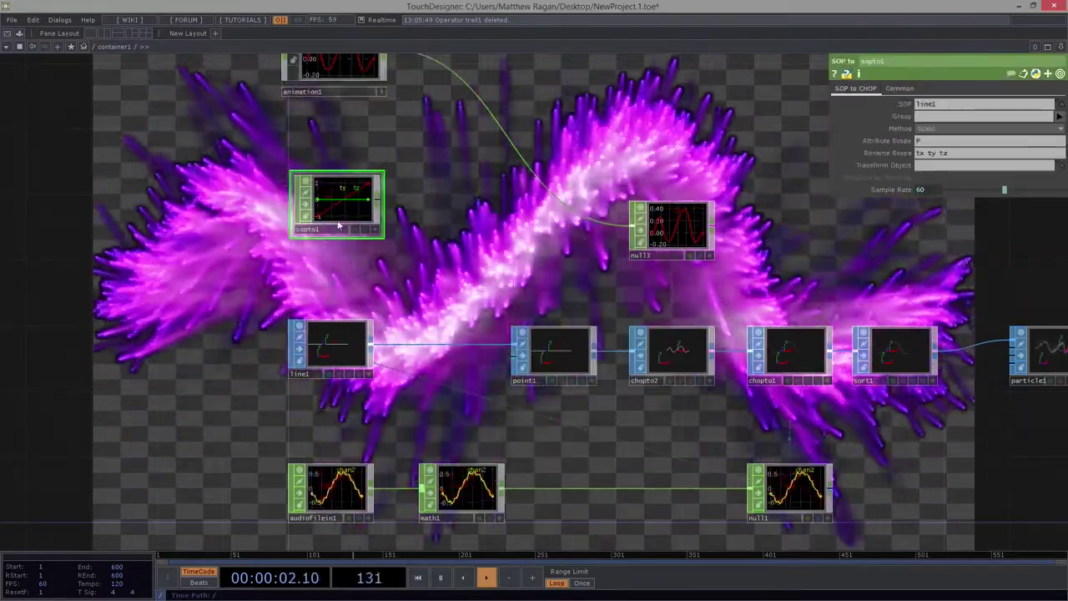
Step: Append a Select CHOP to sopto1 with channel name ty and wire it into null3 in place of animation1
scroll(331, 336, "up", 4)
left_click_drag(314, 167, 348, 199)
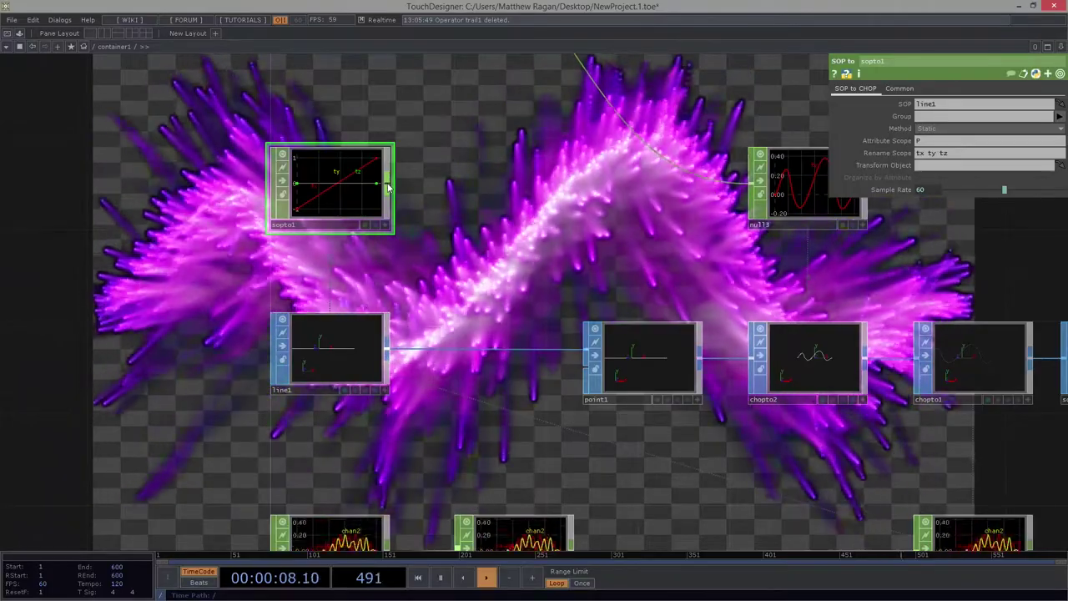
right_click(388, 178)
type("se")
key("Return")
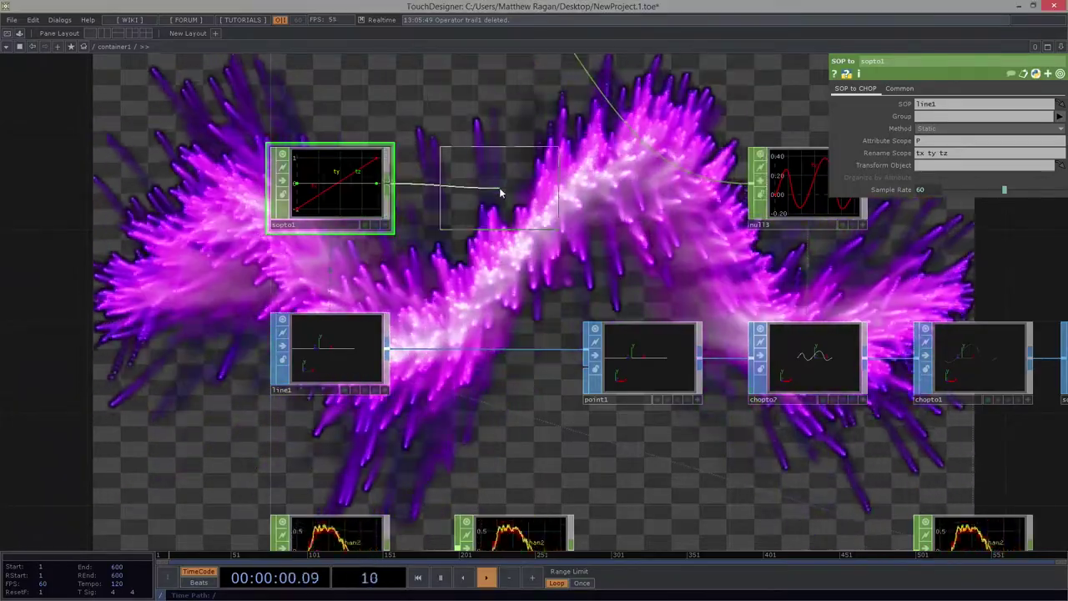
left_click(495, 185)
left_click(960, 116)
type("ty")
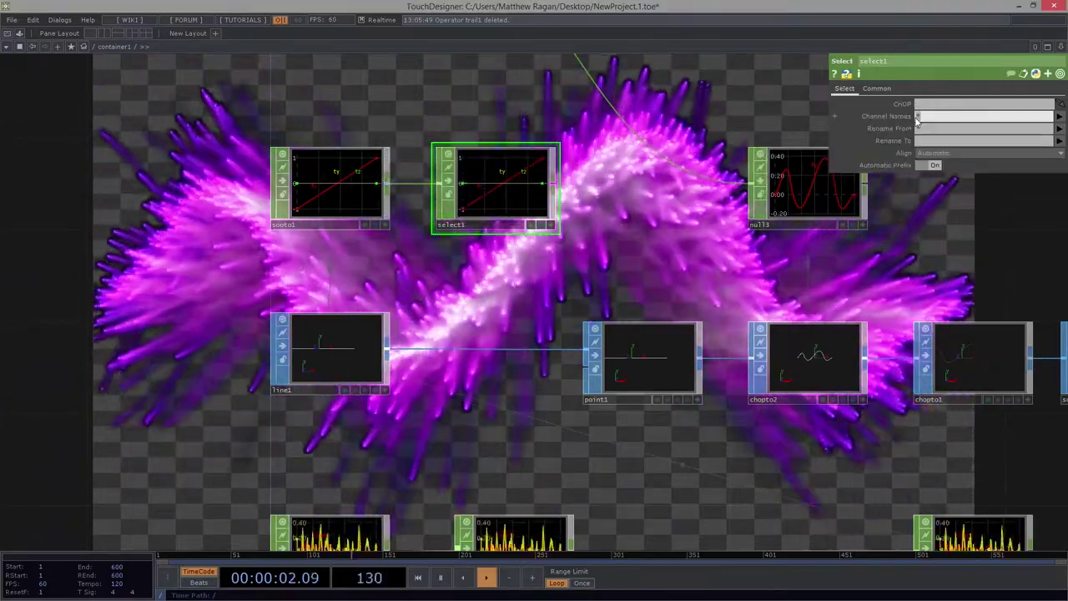
key("Return")
left_click_drag(622, 252, 445, 325)
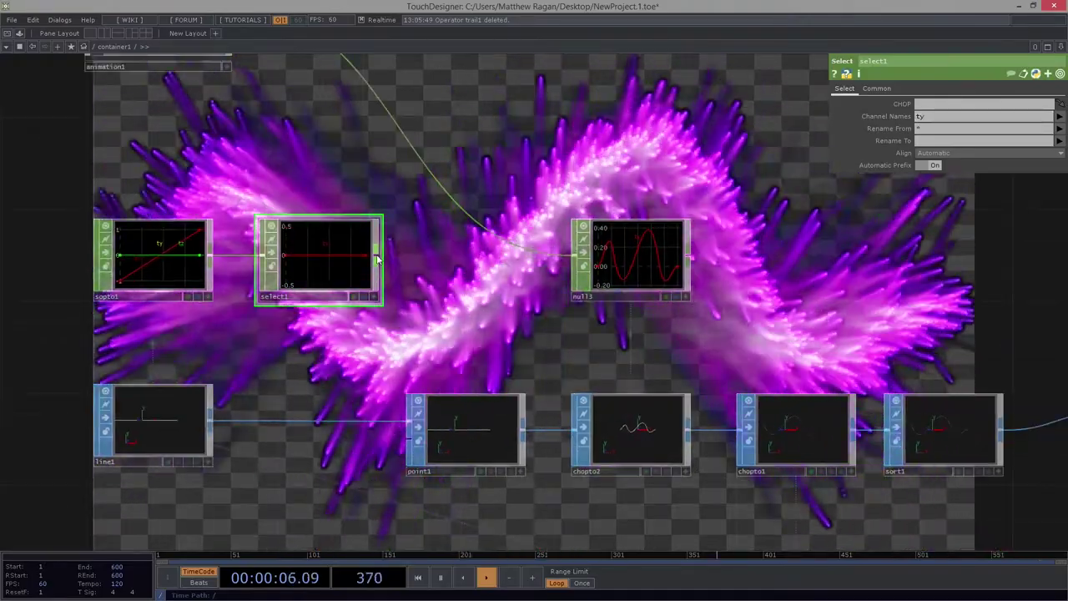
left_click_drag(383, 255, 571, 254)
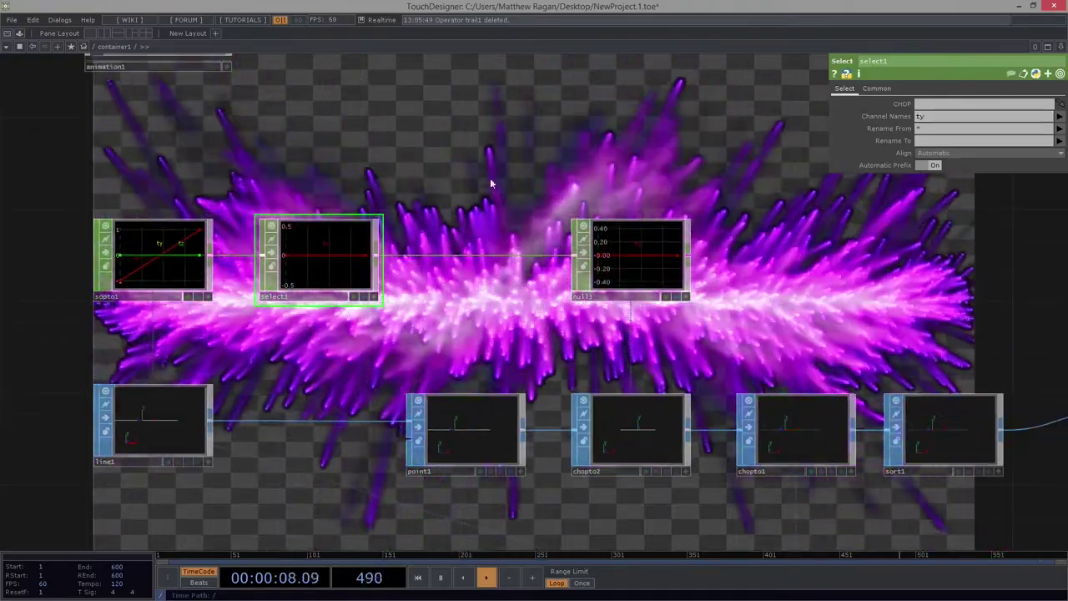
Step: Insert a Cross CHOP on the wire between select1 and null3
scroll(480, 249, "down", 3)
right_click(481, 249)
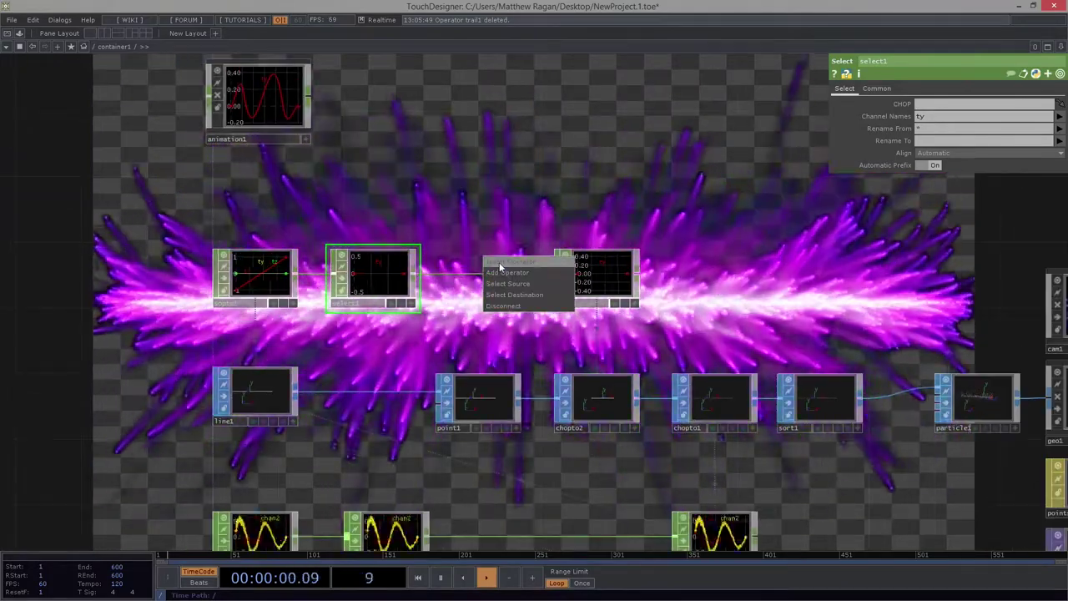
left_click(499, 260)
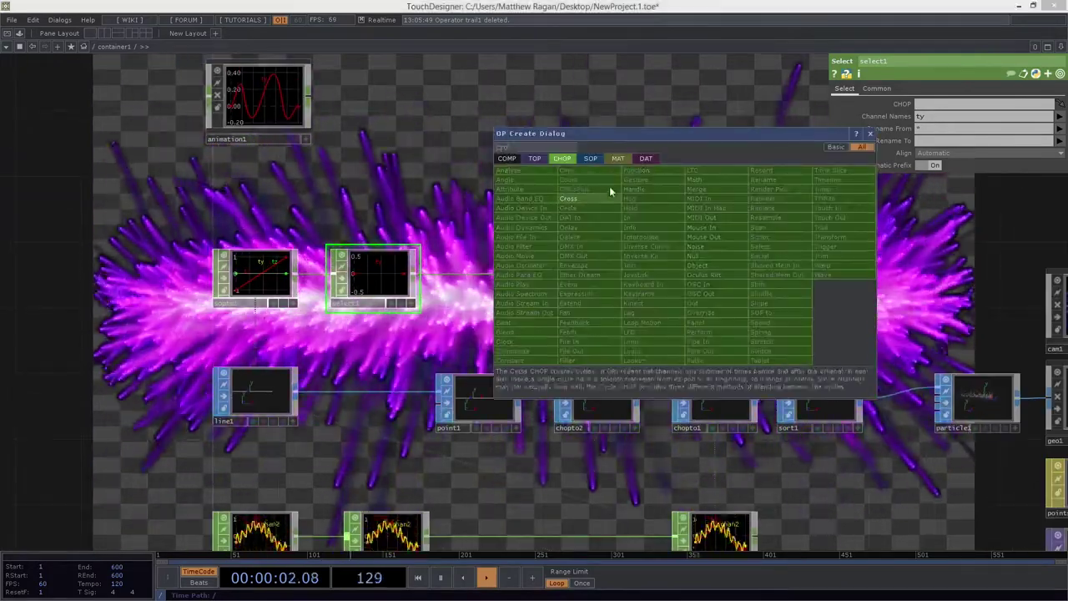
left_click(593, 194)
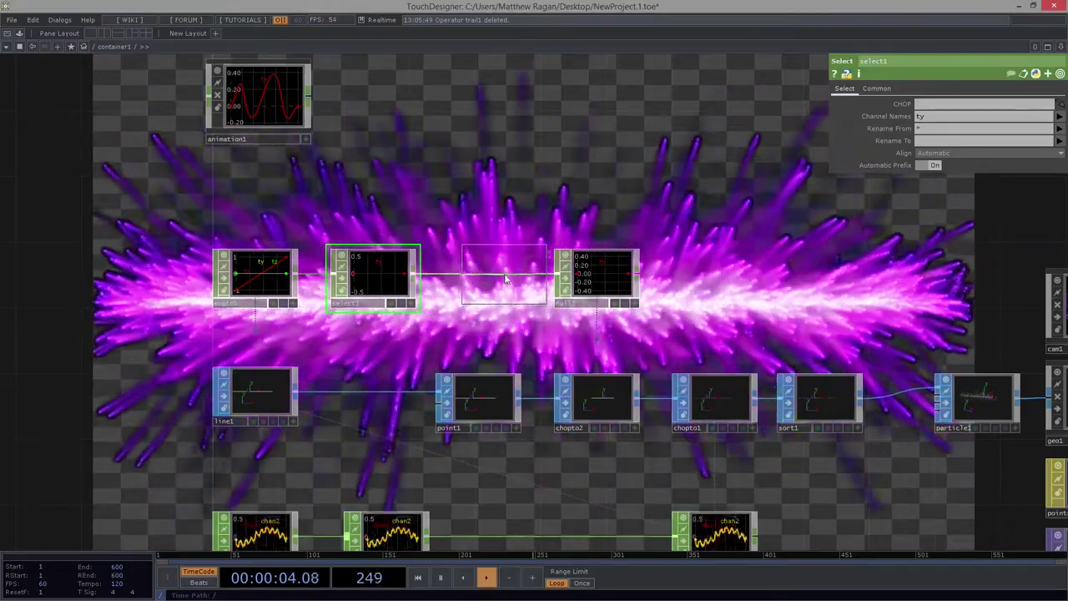
left_click(505, 280)
left_click_drag(527, 279, 515, 279)
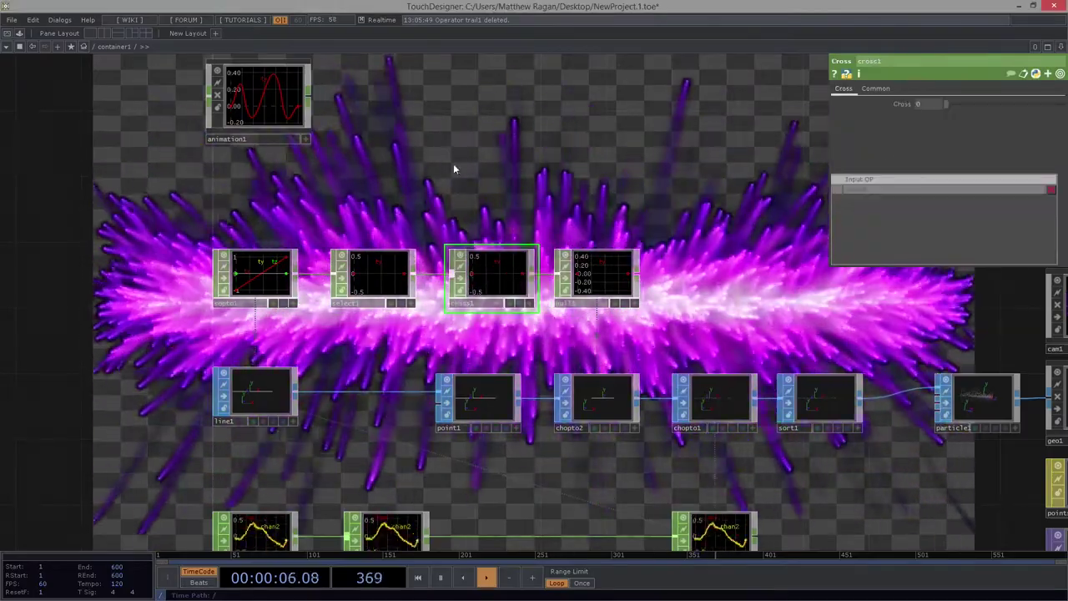
Step: Wire animation1 into cross1 as the first input ahead of select1, and sweep the Cross blend, ending at 0
left_click_drag(309, 98, 452, 274)
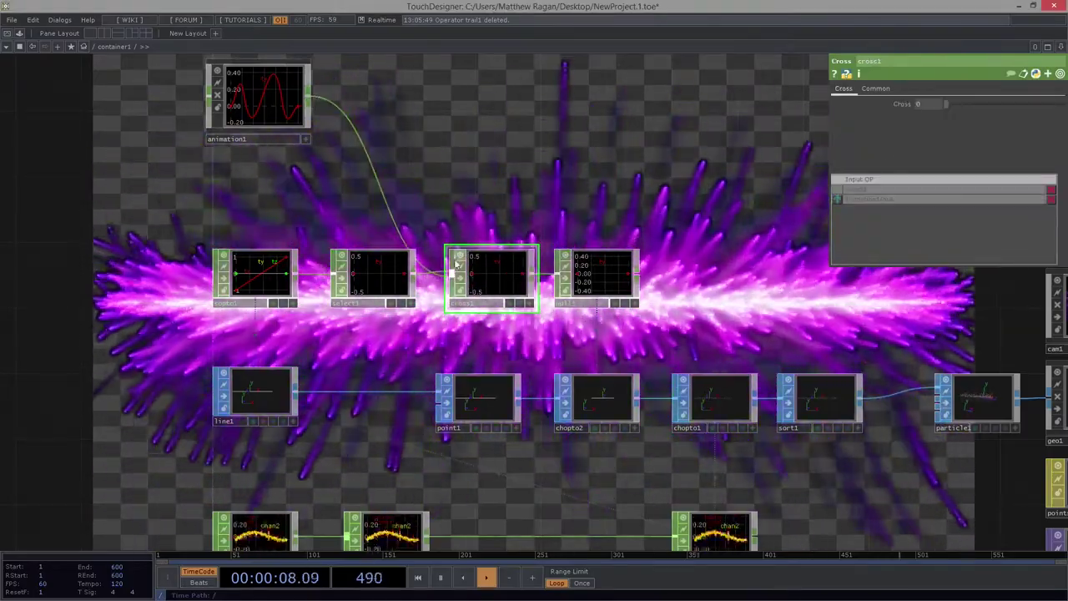
left_click(838, 200)
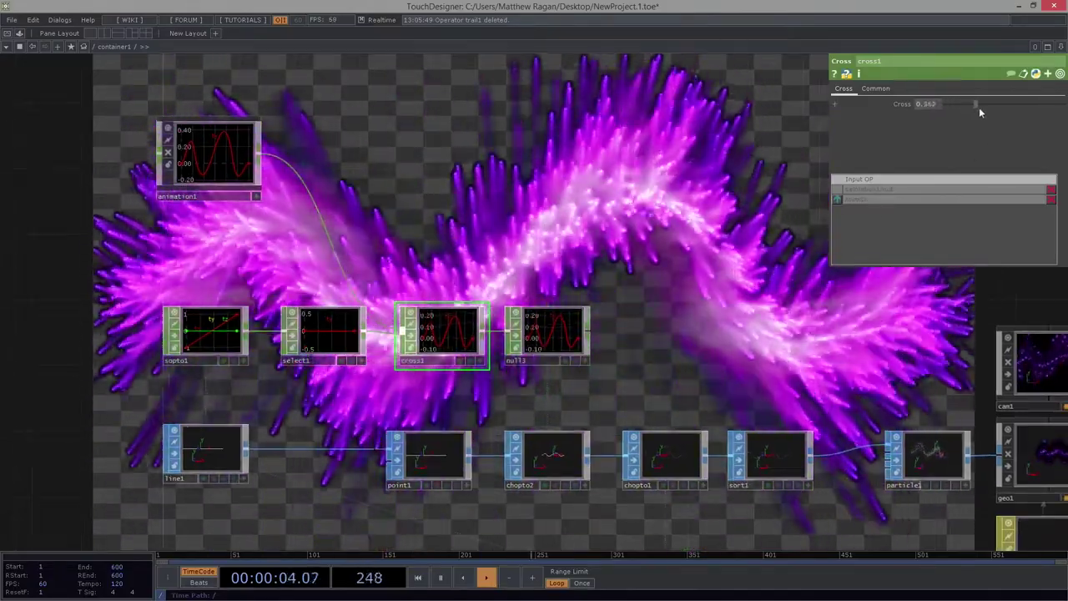
left_click_drag(1010, 114, 893, 108)
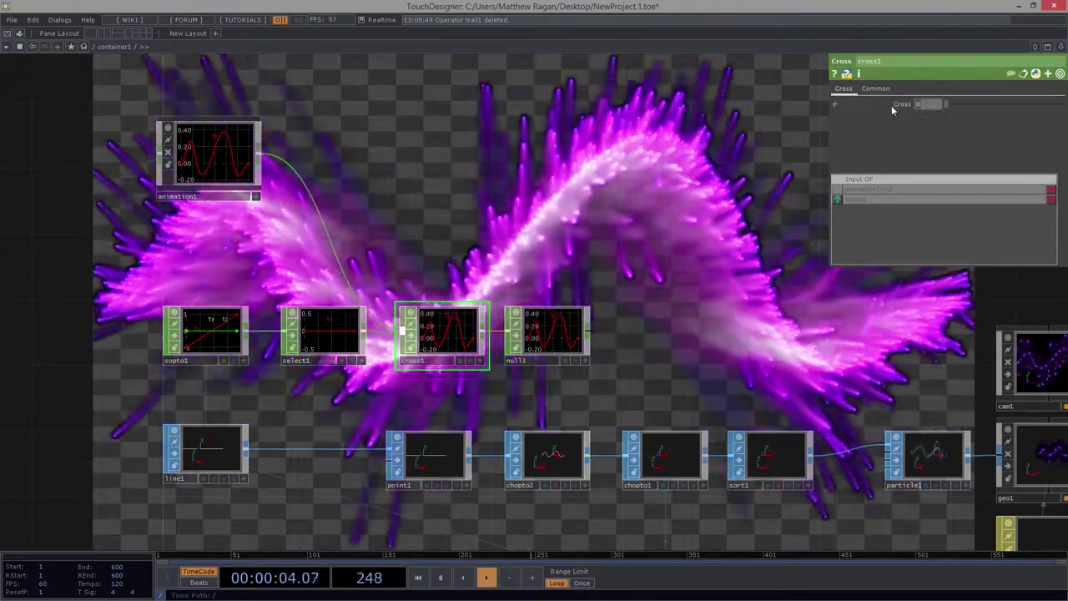
Step: Set cross1's Cross to 1 and back to 0 to compare both shapes, and move animation1 down closer to sopto1
type("1")
key("Return")
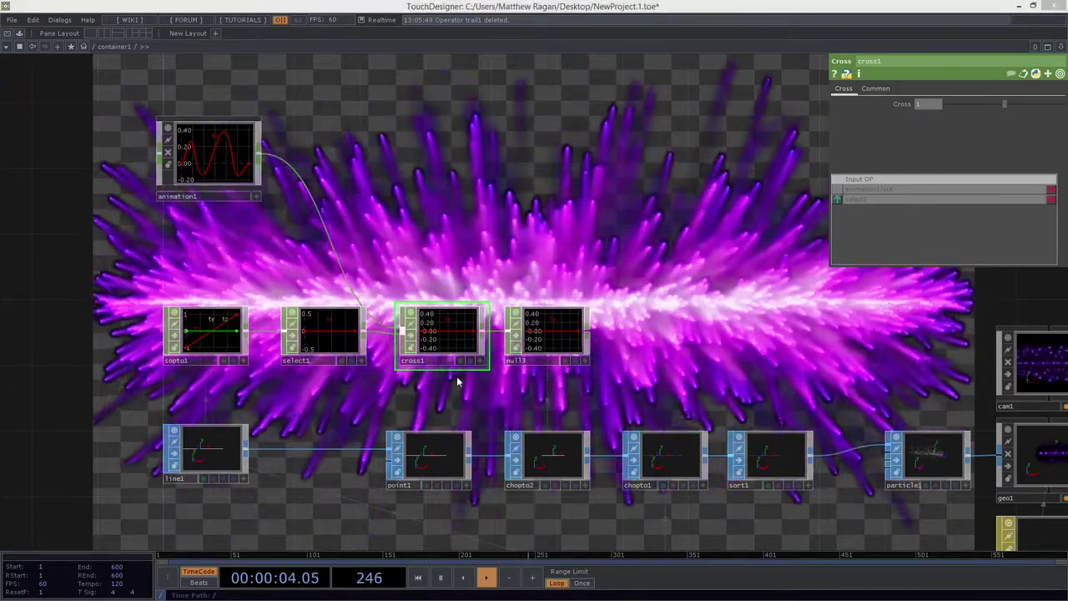
left_click_drag(209, 190, 210, 223)
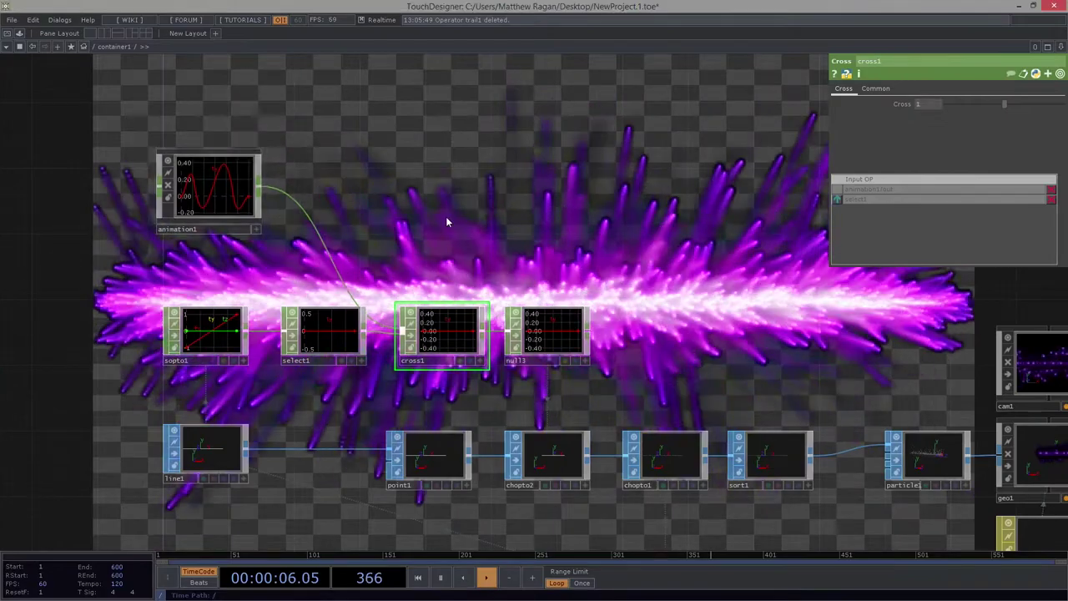
left_click(211, 186)
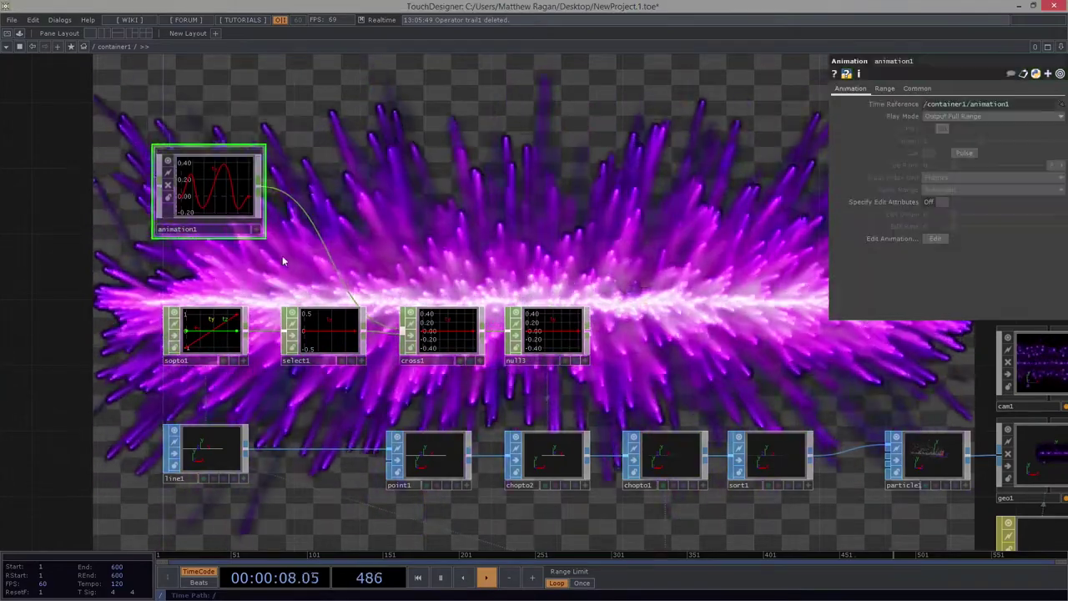
left_click(447, 334)
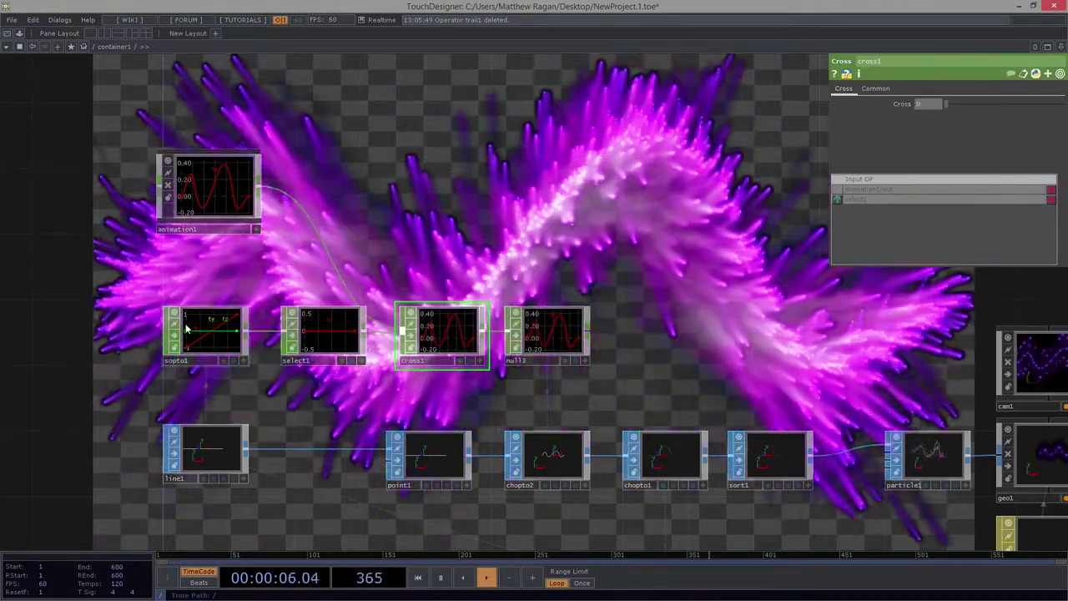
Step: Add a second Animation COMP and place it directly above animation1, aligned with it
left_click_drag(389, 200, 360, 246)
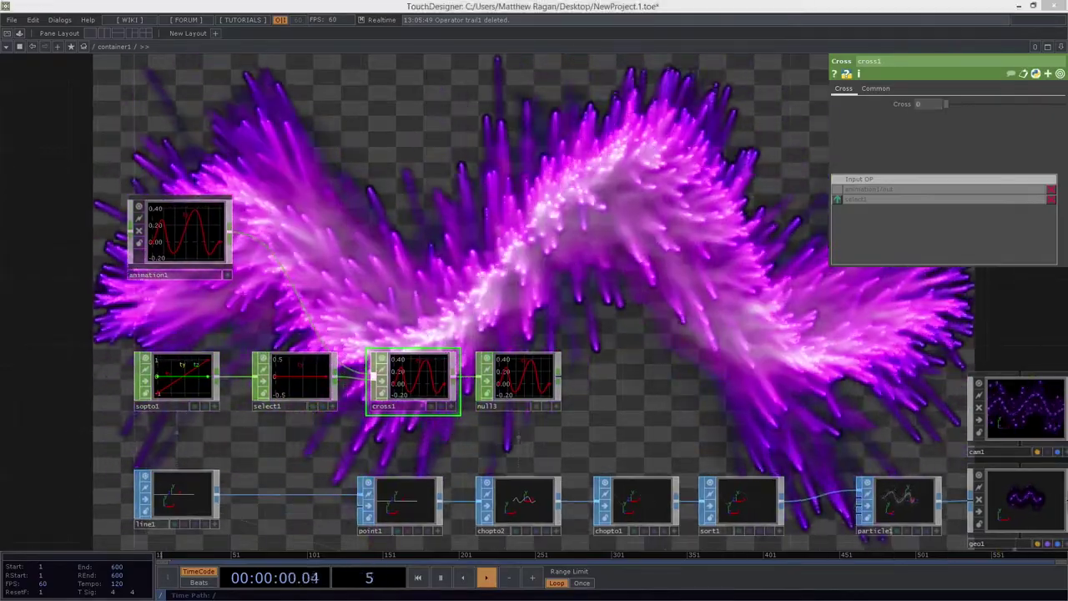
left_click_drag(215, 191, 307, 282)
scroll(307, 282, "up", 3)
left_click_drag(279, 147, 345, 277)
key("Tab")
left_click(162, 290)
type("a")
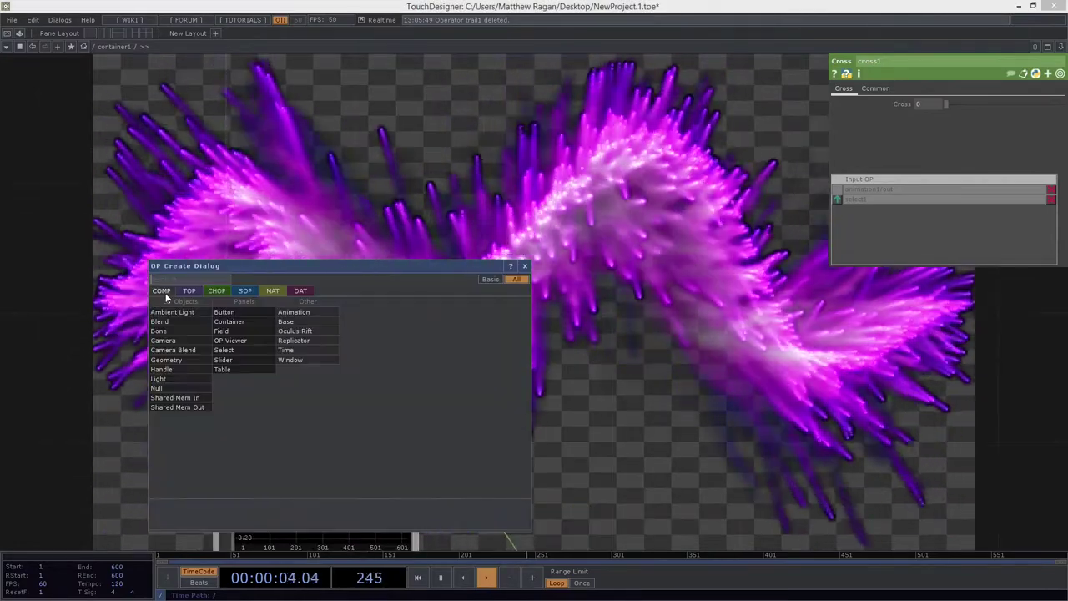
type("ni")
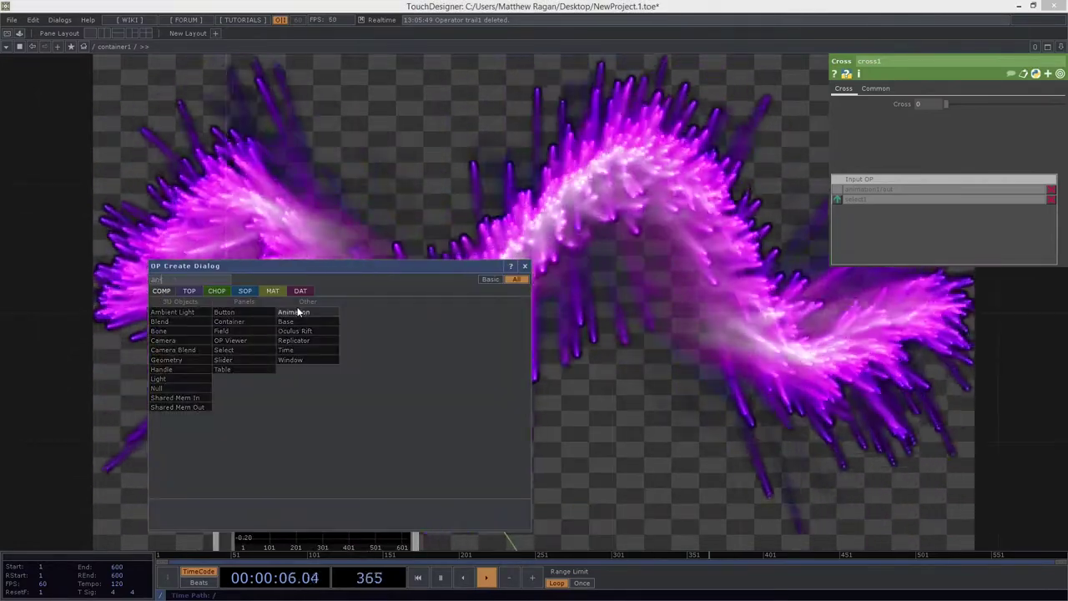
key("Return")
left_click(322, 274)
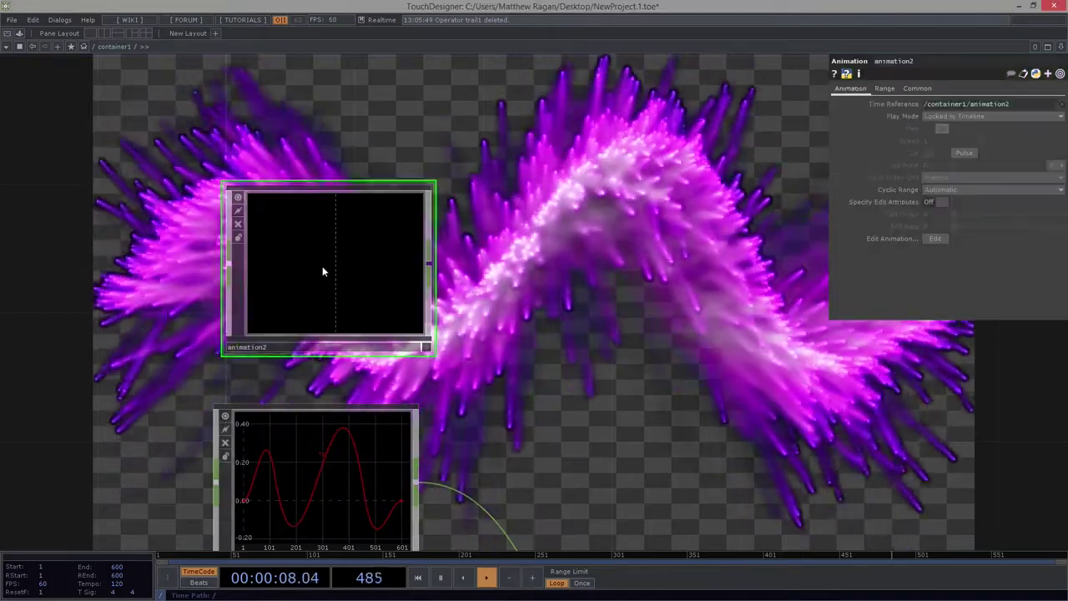
left_click_drag(369, 261, 356, 260)
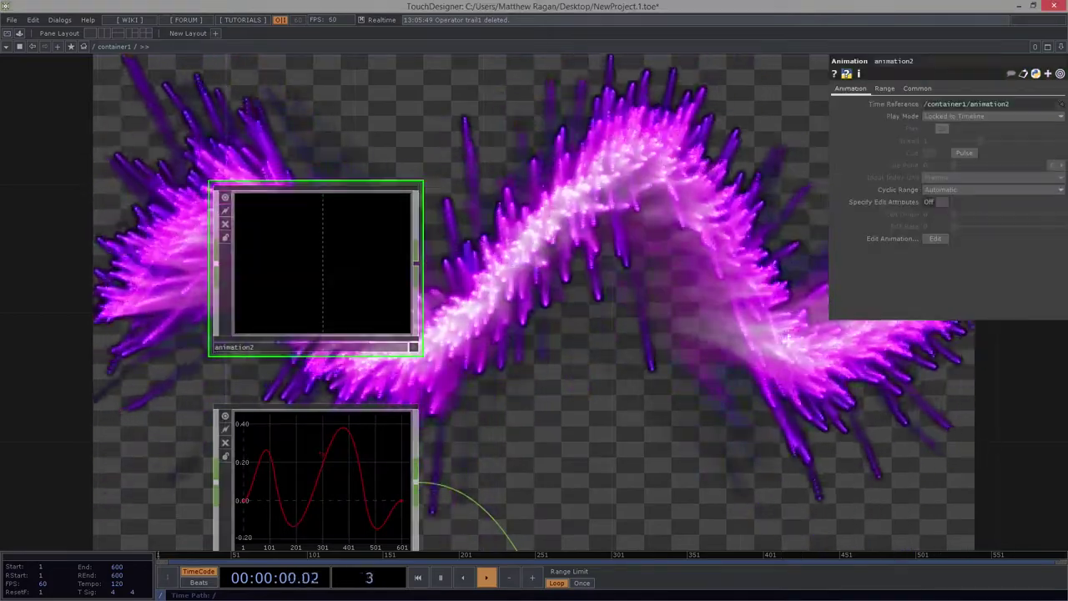
Step: Turn off null2's background display and return to the two Animation COMPs
key("h")
scroll(749, 333, "down", 3)
left_click_drag(949, 358, 449, 294)
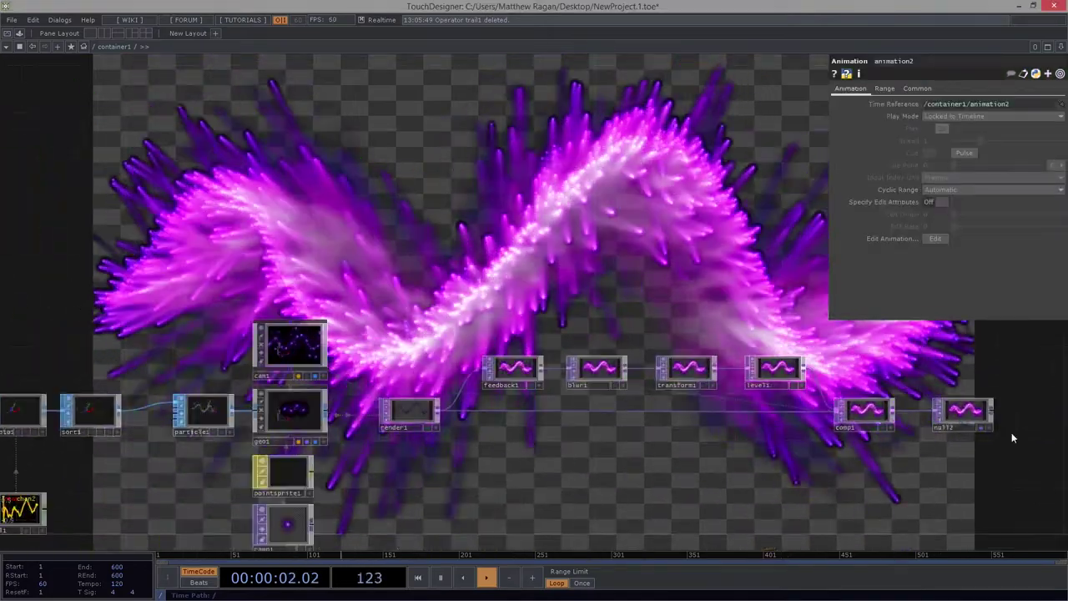
left_click(982, 429)
left_click_drag(705, 345, 1035, 397)
scroll(335, 242, "up", 3)
left_click_drag(436, 259, 622, 331)
scroll(442, 331, "up", 3)
right_click_drag(335, 282, 503, 438)
left_click_drag(433, 368, 489, 436)
key("shift+h")
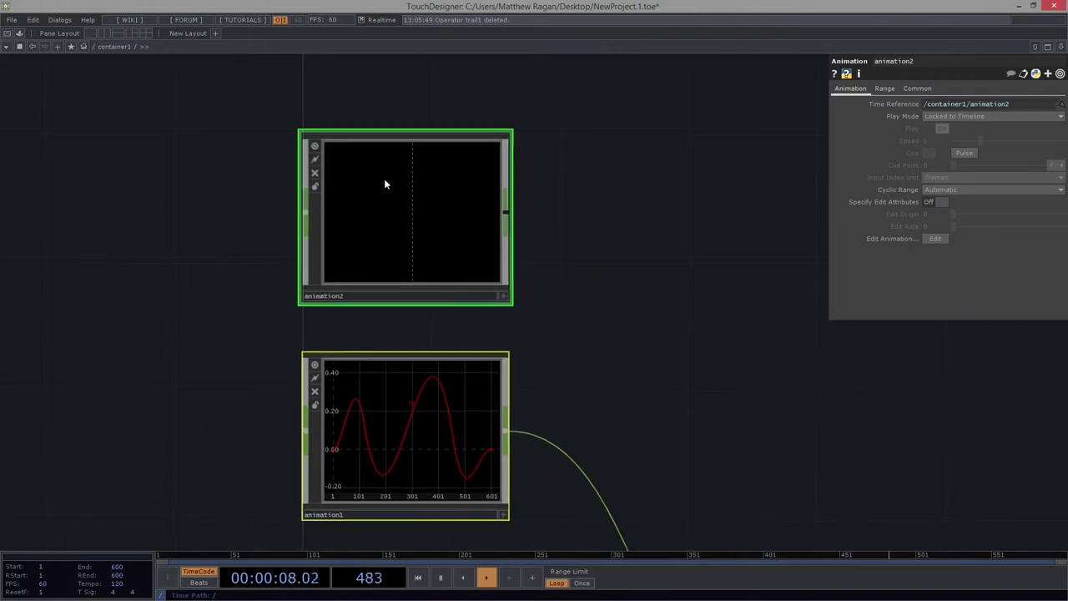
key("i")
right_click(385, 183)
scroll(243, 222, "down", 3)
key("u")
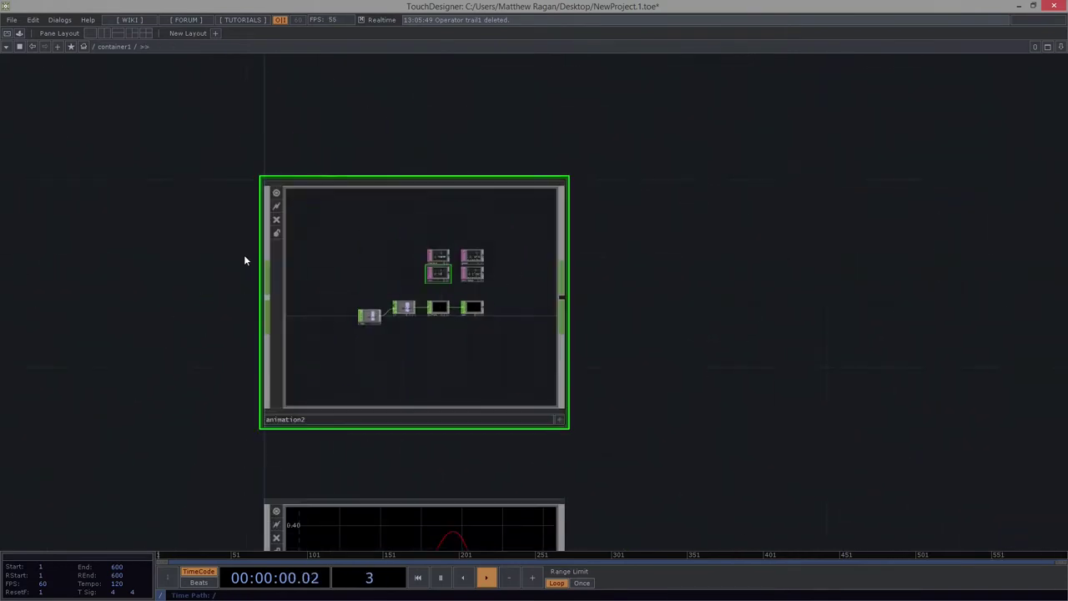
key("p")
Step: Open animation2 in the Animation Editor and add a channel named turb
right_click(479, 319)
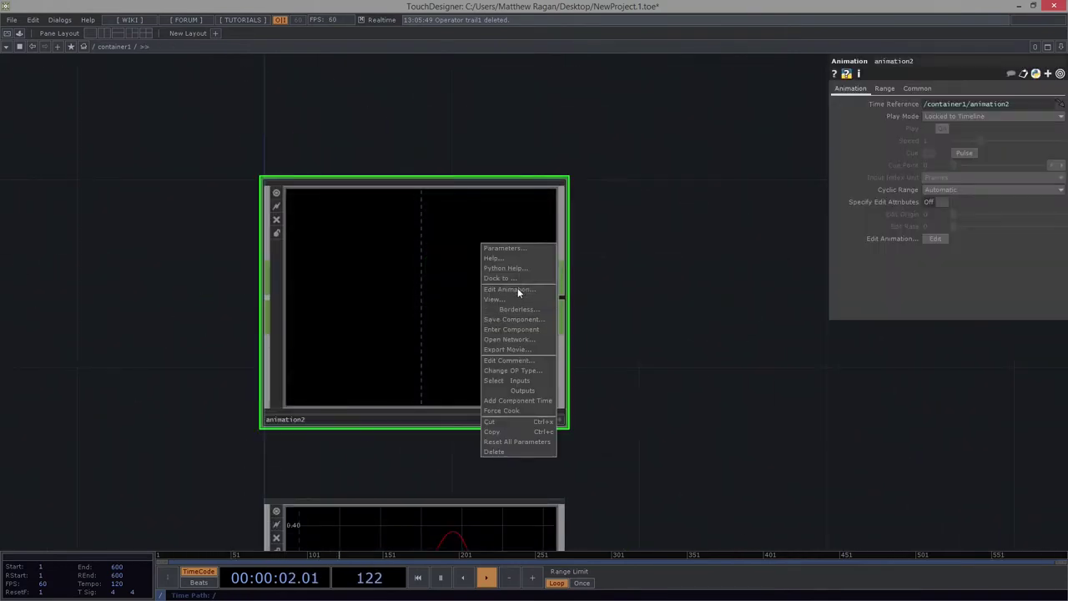
left_click(518, 290)
left_click(517, 291)
left_click_drag(633, 220, 584, 229)
scroll(583, 229, "down", 3)
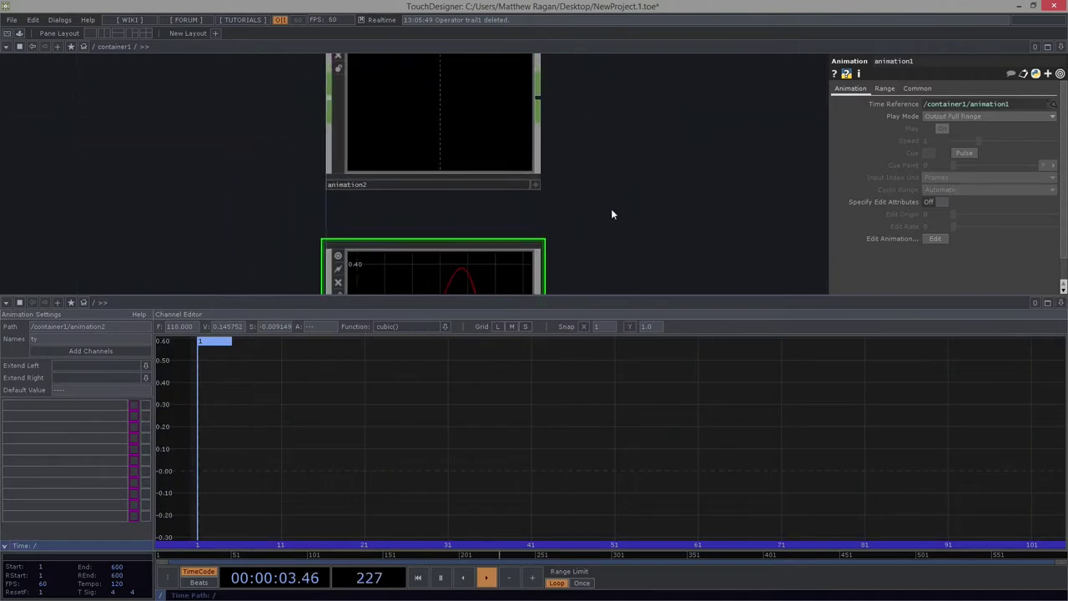
left_click_drag(672, 185, 568, 252)
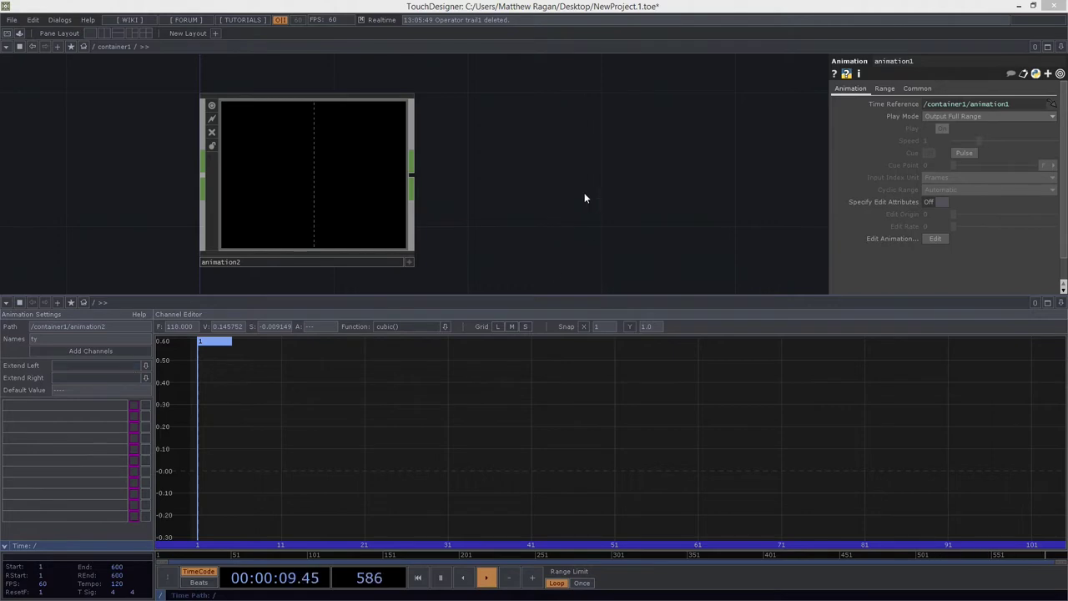
left_click(108, 339)
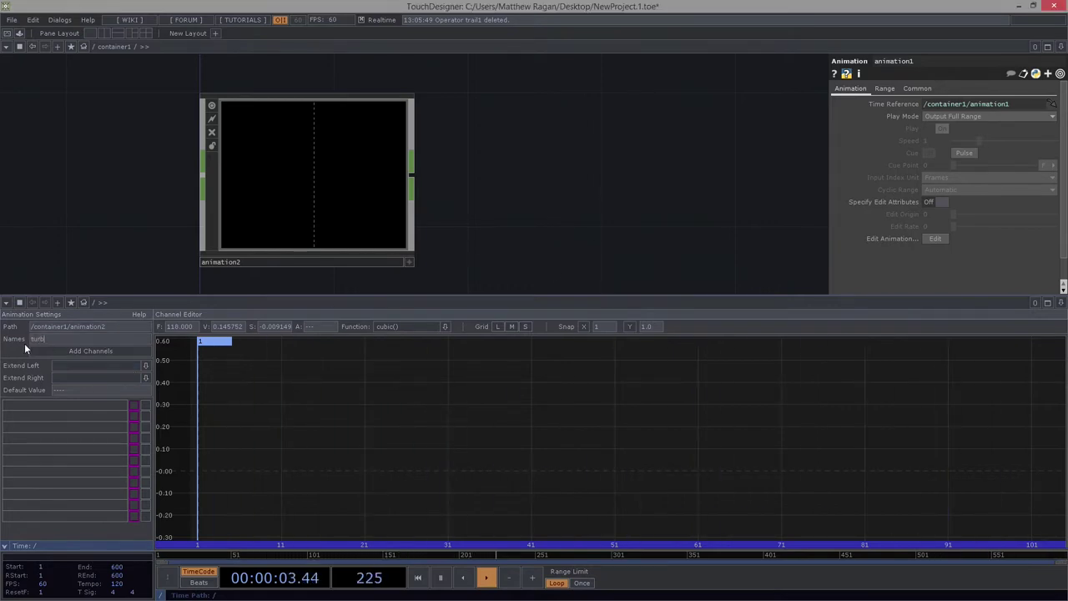
left_click(118, 349)
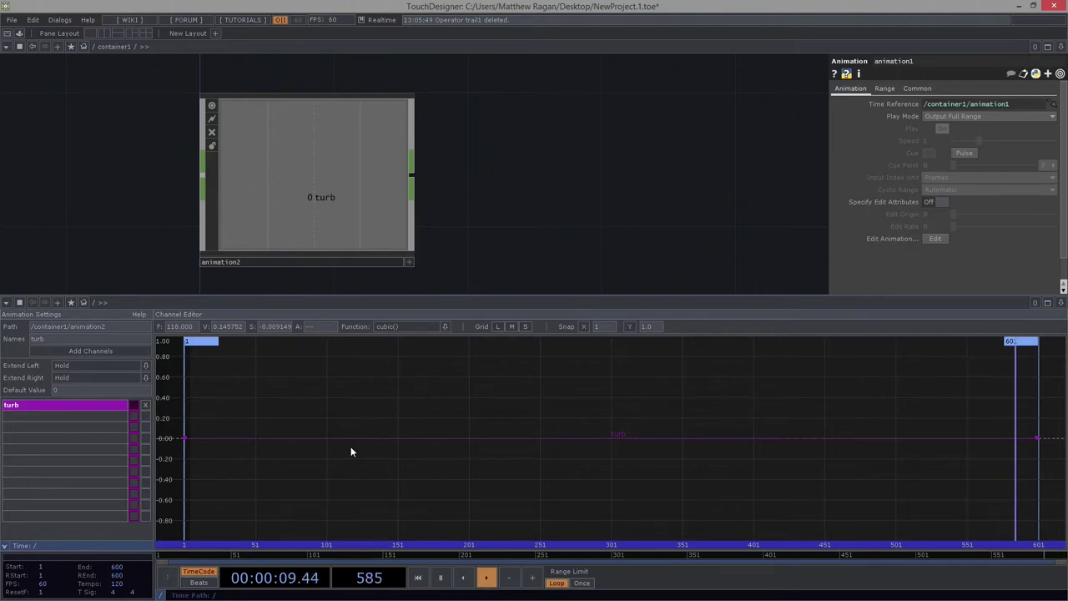
Step: Select animation2 and add three keys to the turb curve at about frames 94, 244 and 441
scroll(534, 225, "down", 4)
left_click_drag(536, 211, 384, 151)
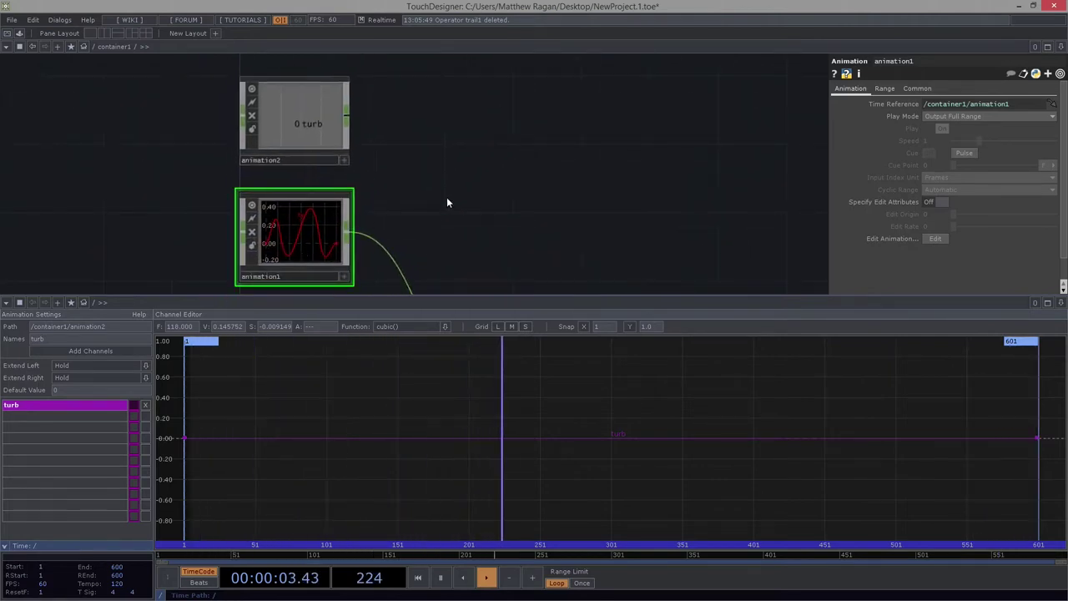
left_click(294, 127)
left_click_drag(265, 168, 266, 219)
scroll(291, 172, "up", 3)
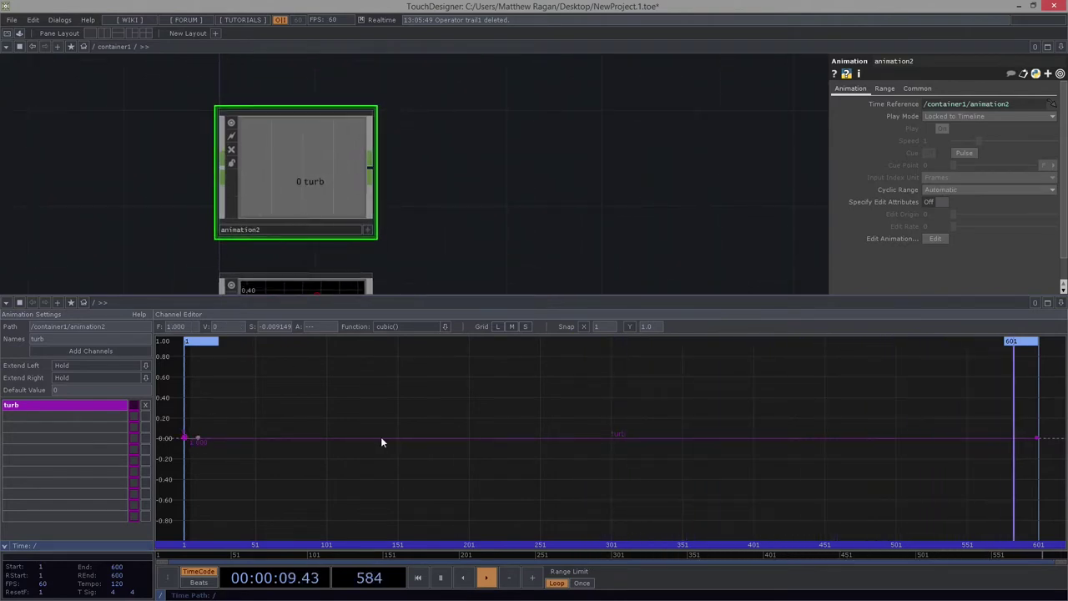
left_click(317, 437)
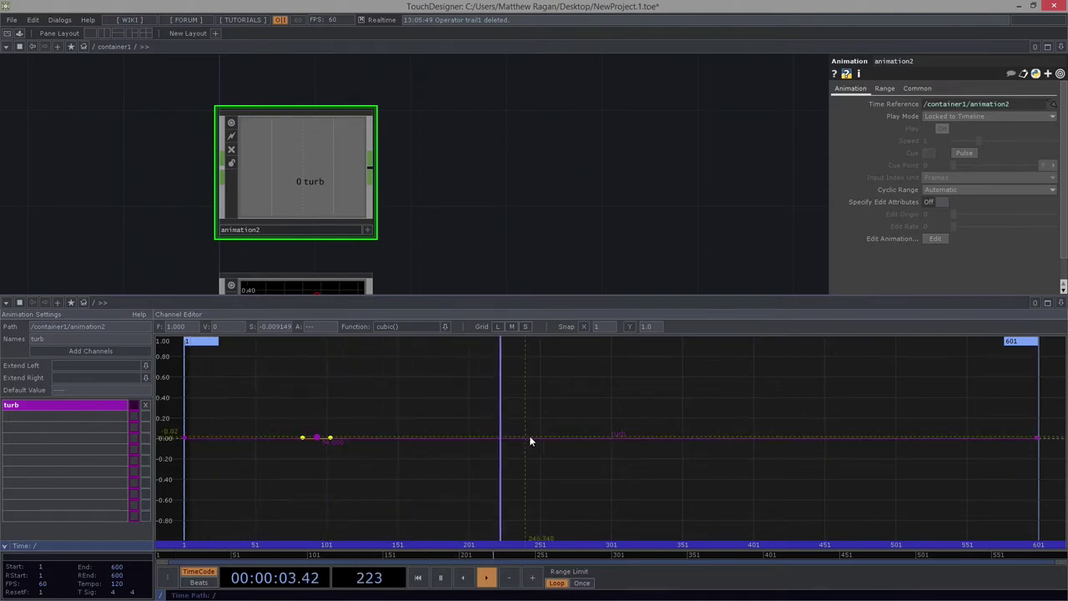
left_click(810, 437)
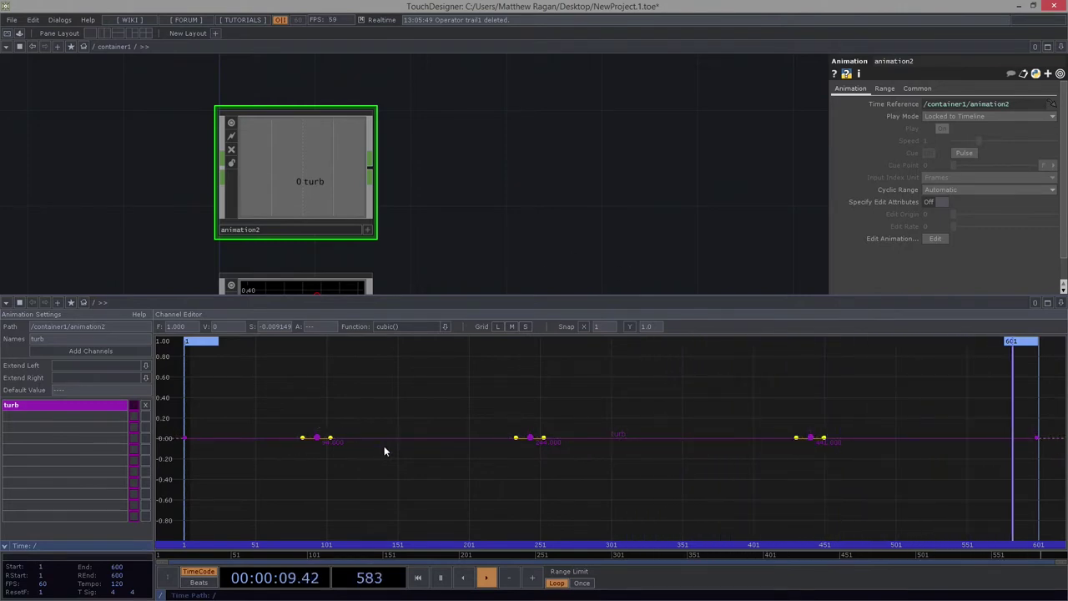
Step: Set the turb key at frame 94 to a value of 2 and fit the whole curve in the editor
left_click(317, 437)
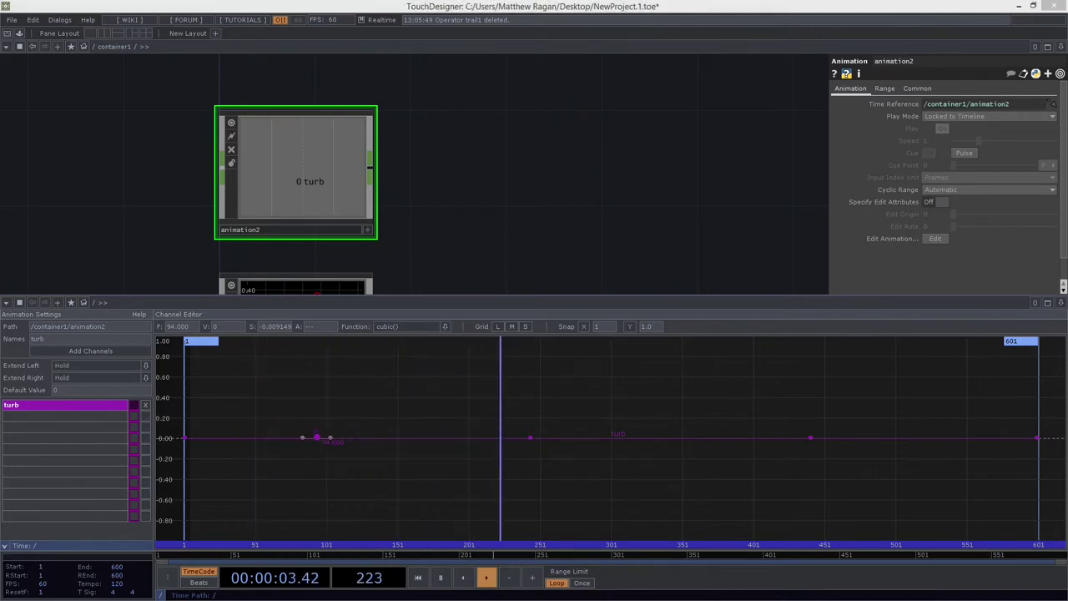
left_click(331, 438)
left_click(317, 438)
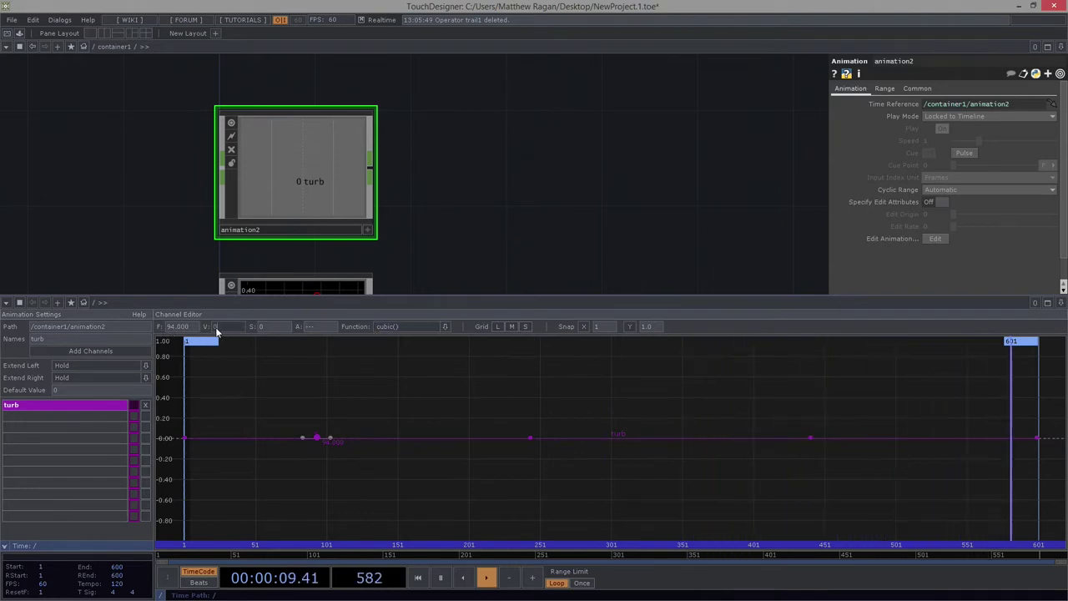
type("2")
key("Return")
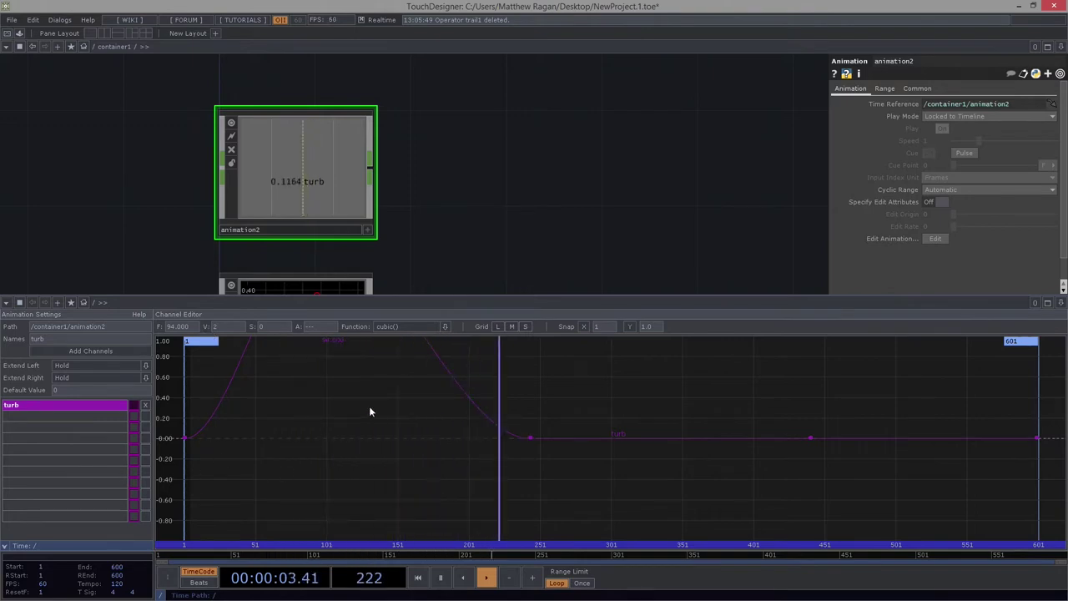
key("h")
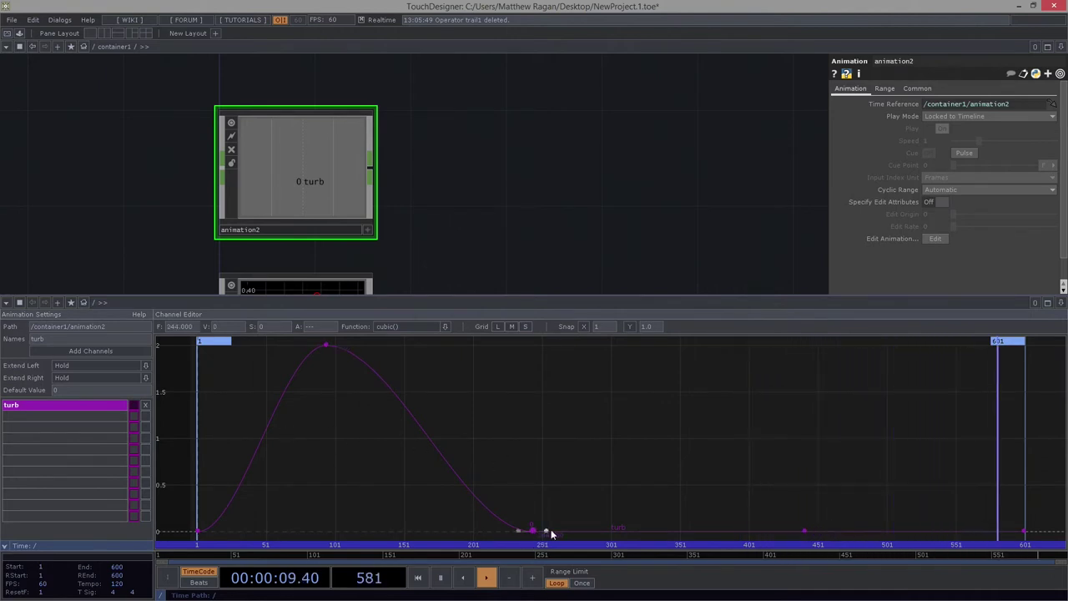
Step: Reshape turb by moving its inner keys to about 0.6 at frame 232, 1.8 at frame 127 and -0.32 at frame 468
left_click_drag(530, 532, 535, 470)
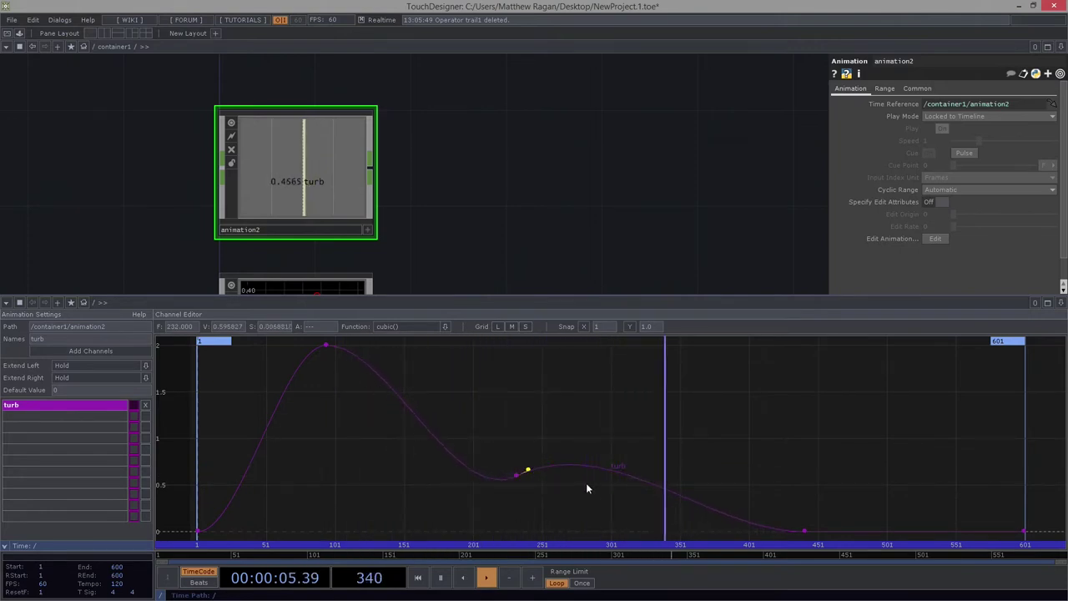
left_click_drag(326, 344, 371, 363)
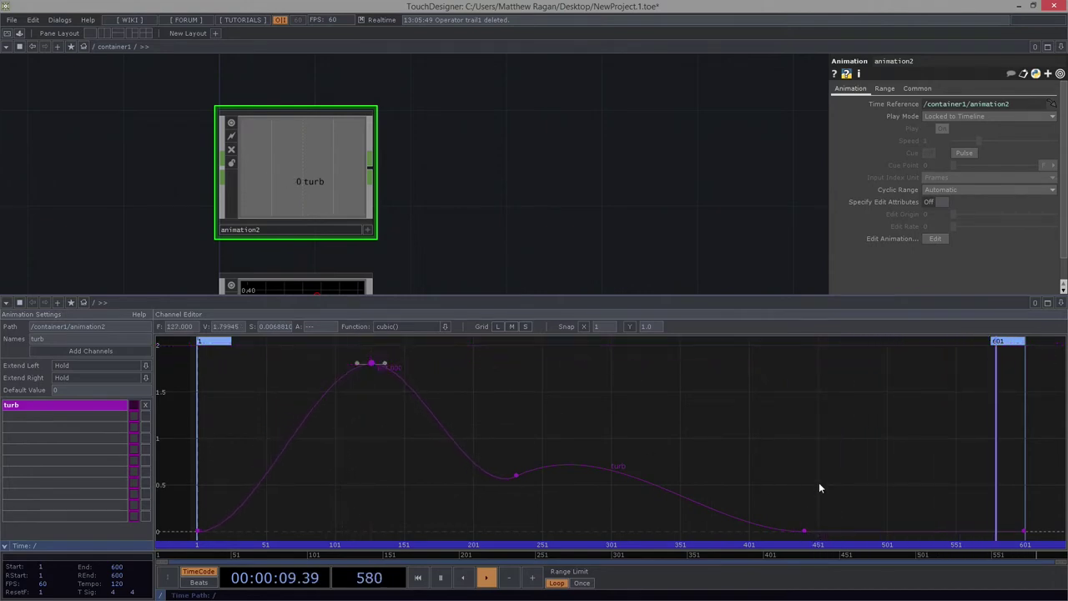
mouse_move(819, 481)
right_mouse_down()
mouse_move(815, 415)
mouse_move(802, 395)
mouse_move(785, 491)
mouse_move(794, 436)
mouse_move(803, 482)
right_mouse_up()
left_click_drag(804, 482, 843, 515)
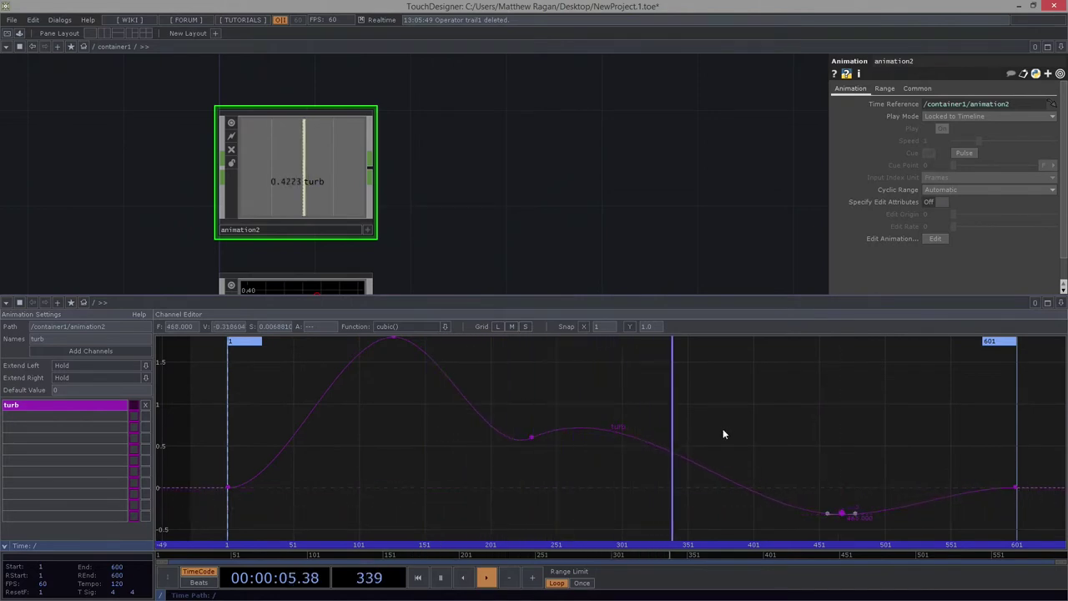
key("h")
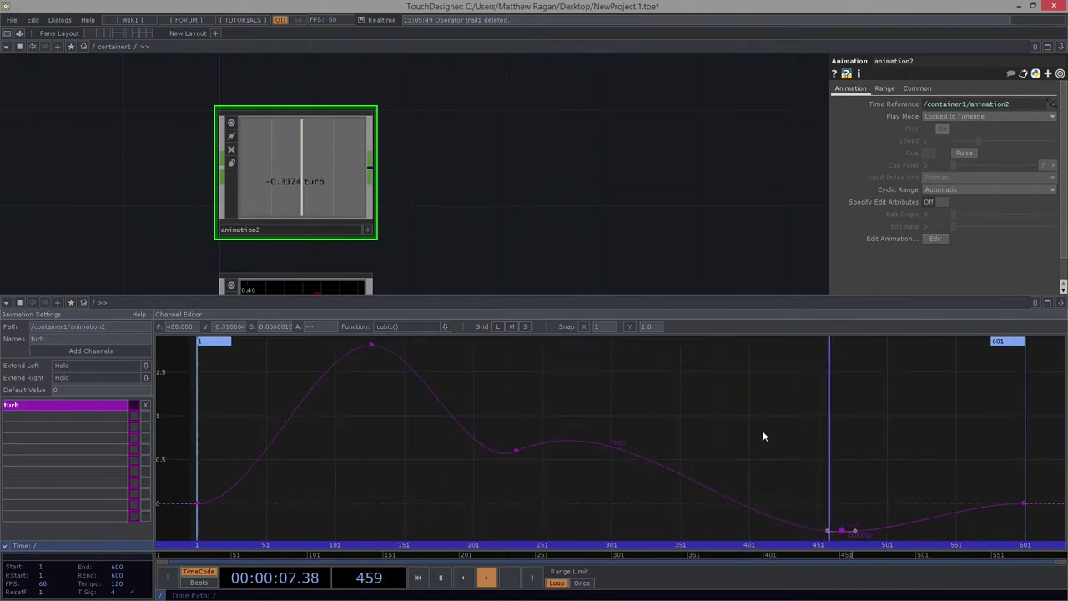
Step: Lower turb's middle key to about 0.35 and set the key at frame 127 to a value of 2.45
left_click(517, 450)
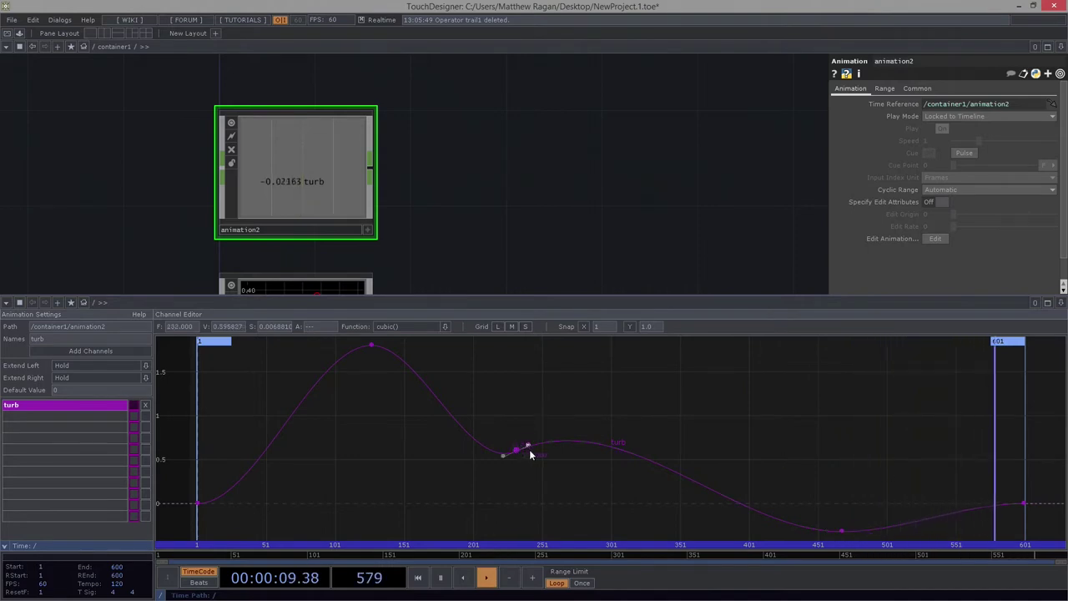
left_click_drag(529, 446, 527, 474)
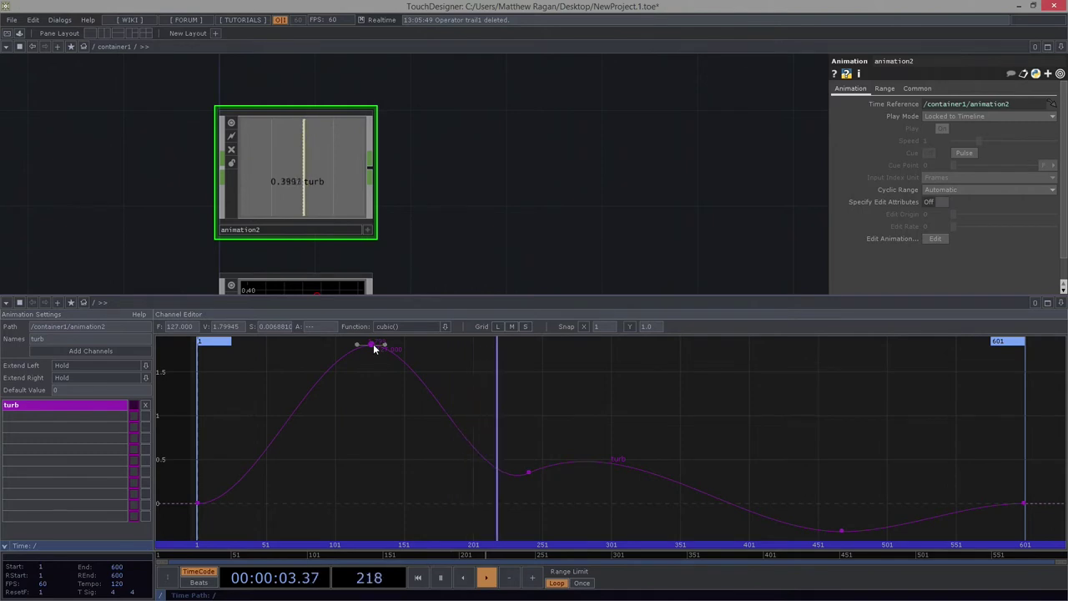
left_click(222, 329)
type("2.45")
key("Return")
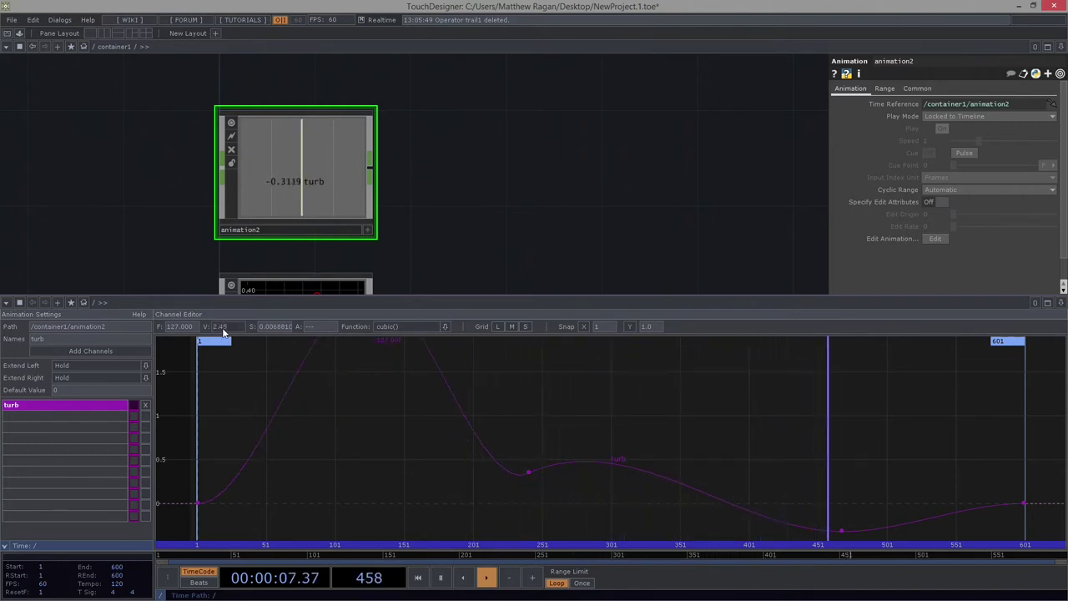
key("h")
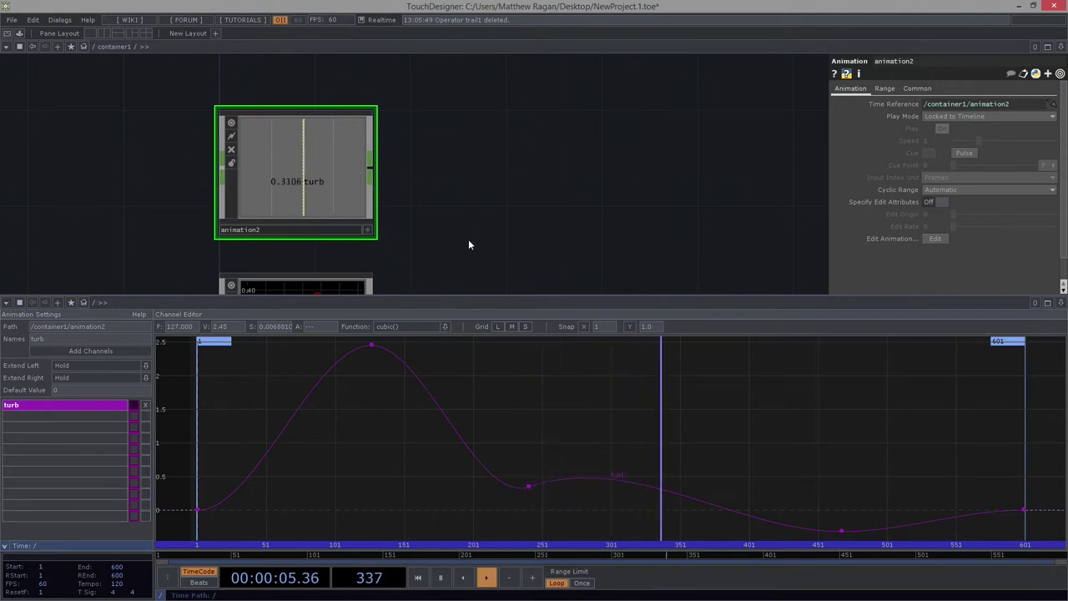
Step: Add a Button COMP and place it in front of animation2 in the network
scroll(479, 216, "down", 3)
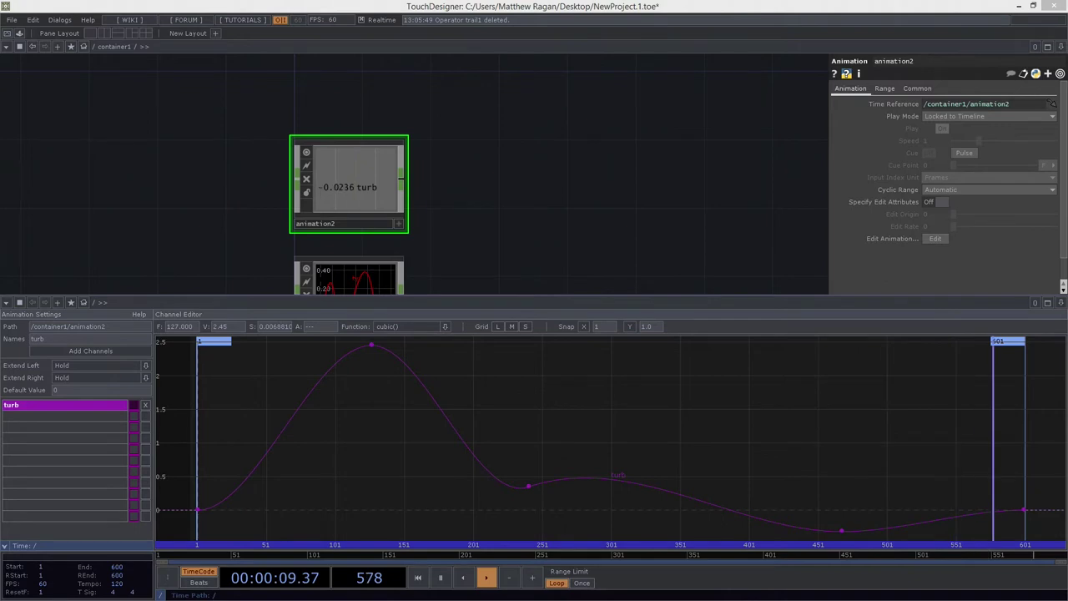
key("Tab")
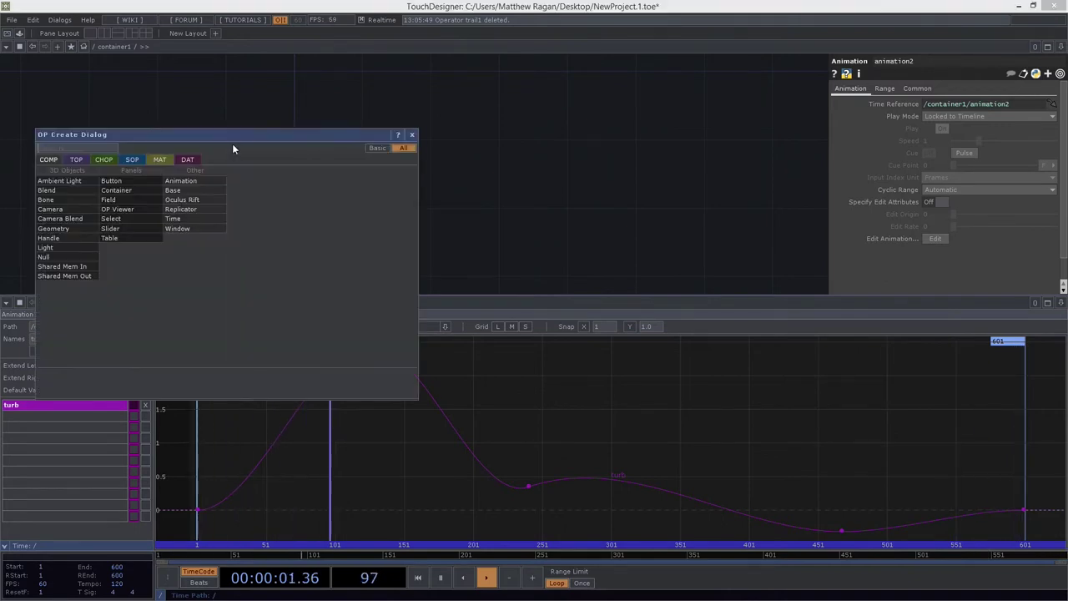
type("buto")
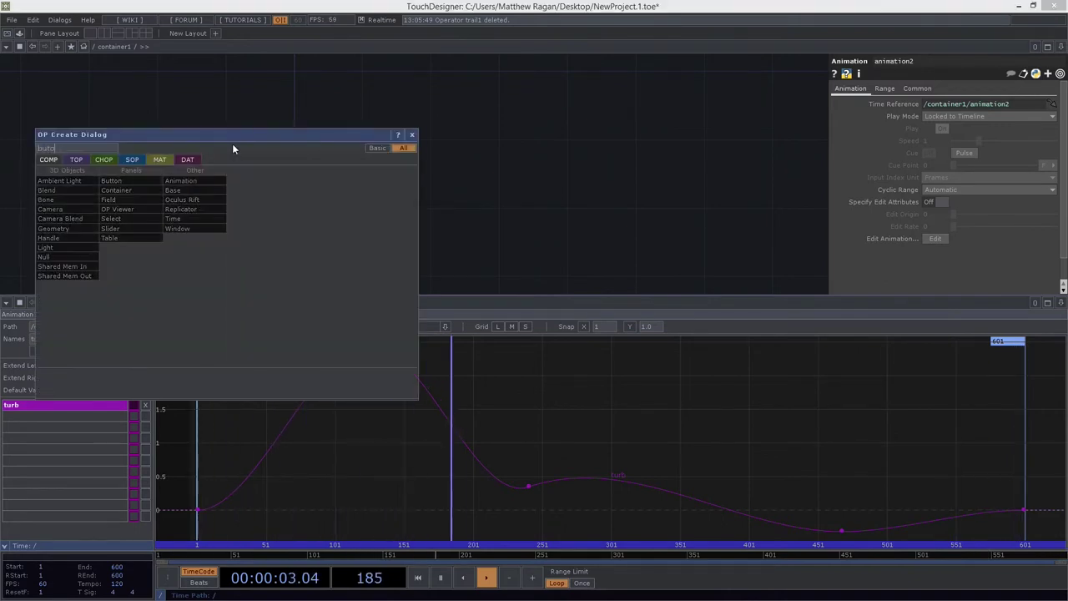
left_click(112, 181)
left_click_drag(88, 226, 173, 230)
left_click(380, 207)
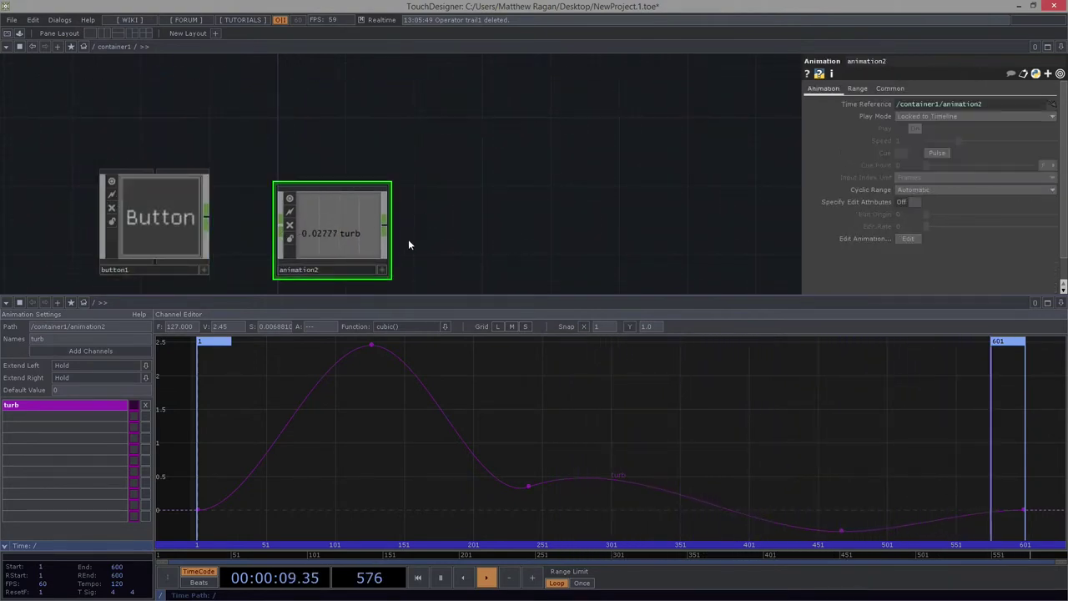
left_click_drag(187, 234, 207, 241)
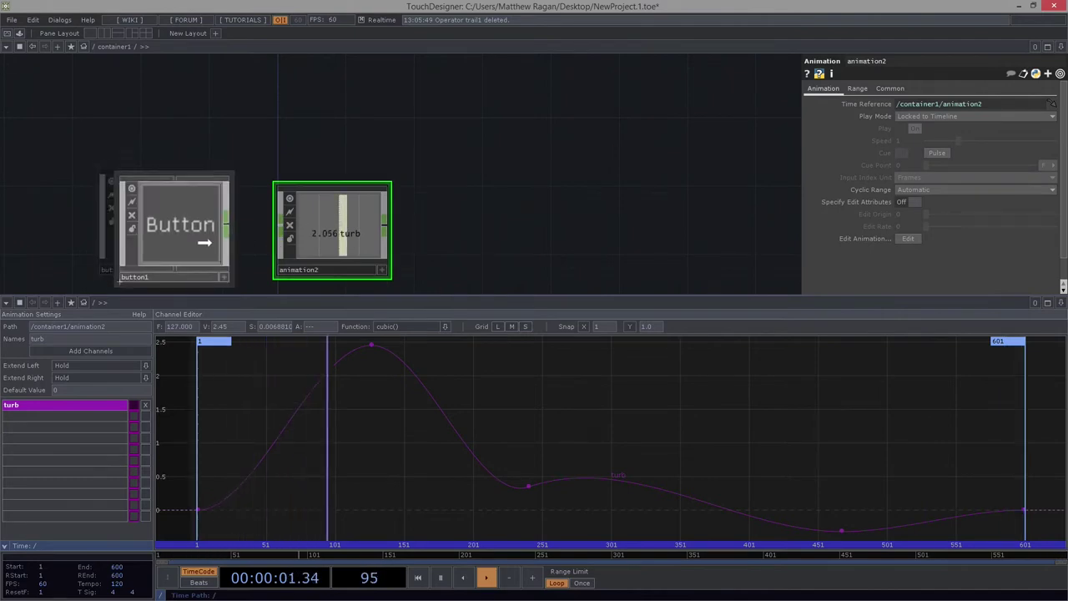
left_click_drag(571, 172, 622, 138)
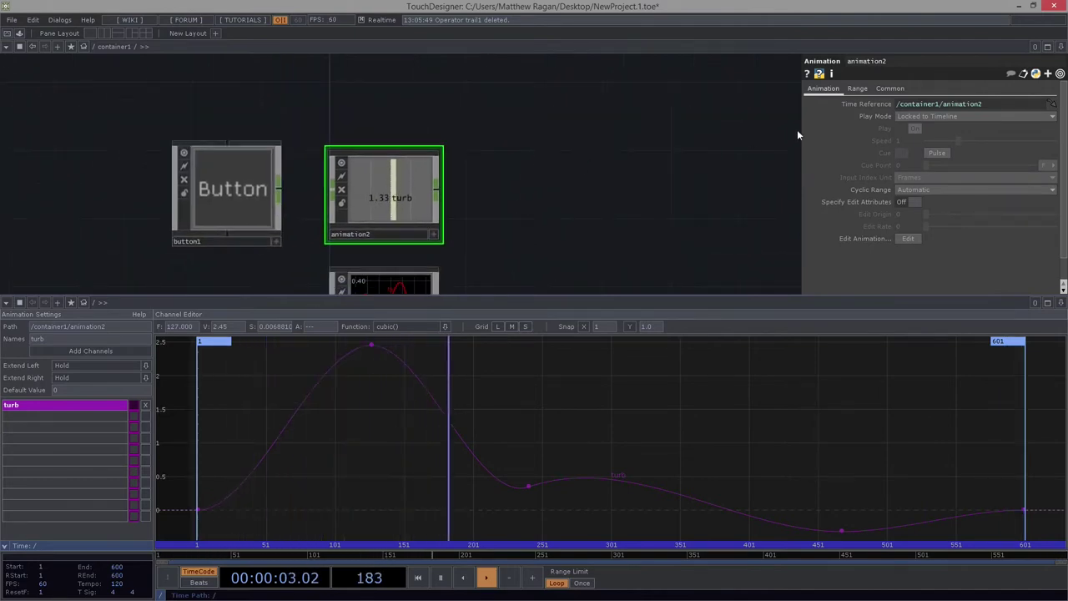
Step: Keep animation2's range type as Timeline, set its play mode to Sequential and pulse its cue
left_click(857, 88)
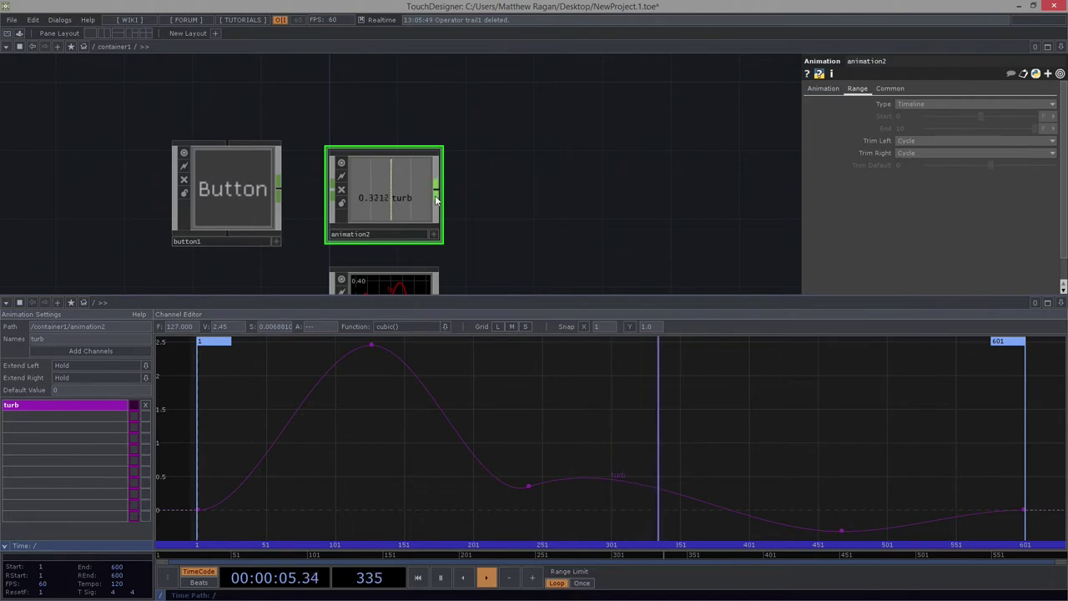
left_click(916, 102)
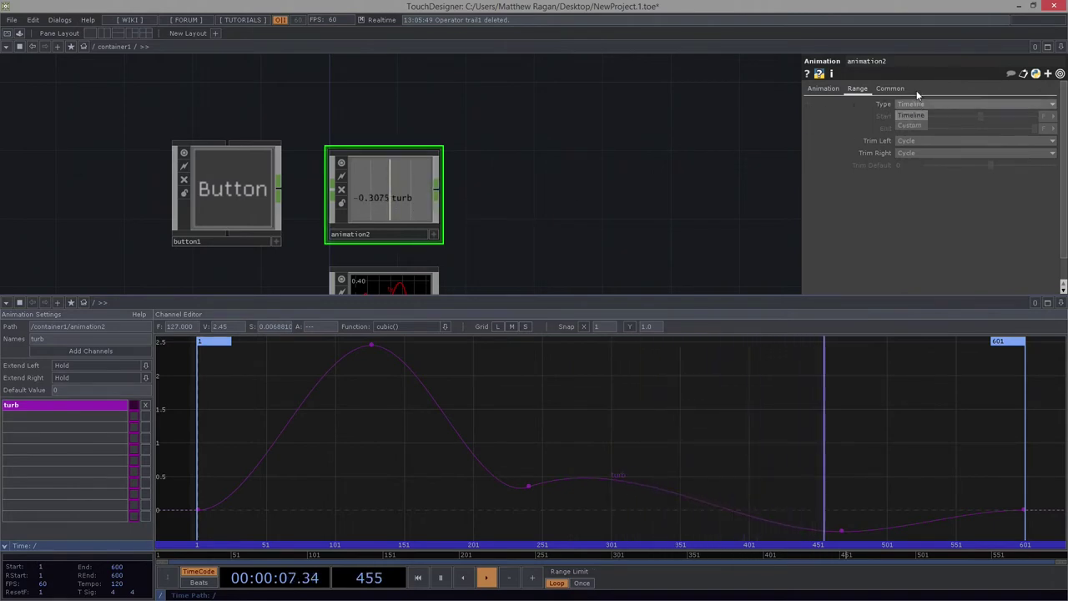
left_click(910, 114)
left_click(823, 89)
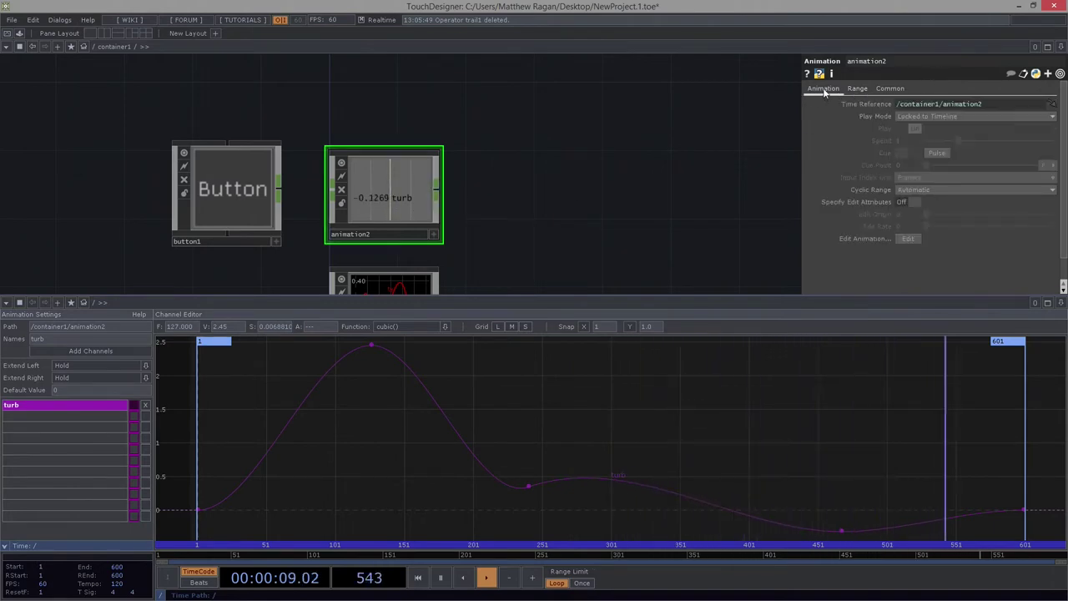
left_click(919, 116)
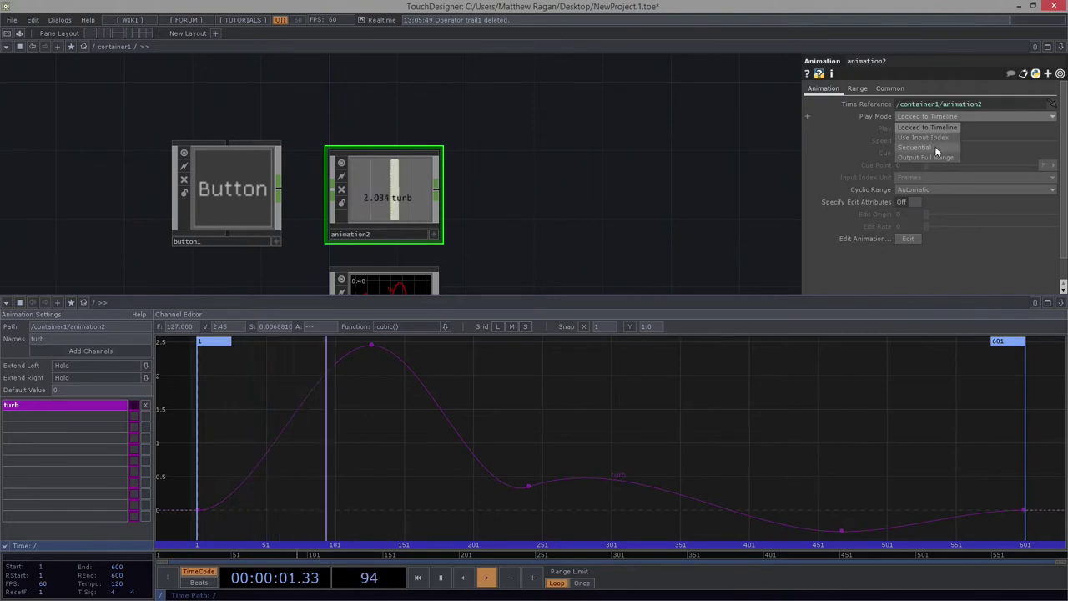
left_click(935, 148)
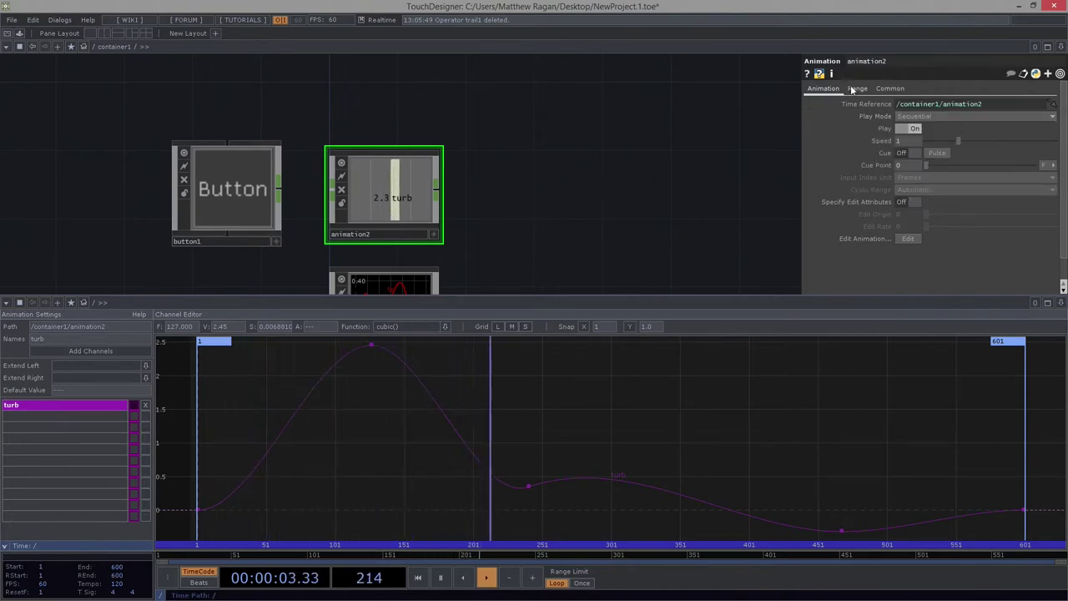
left_click(938, 153)
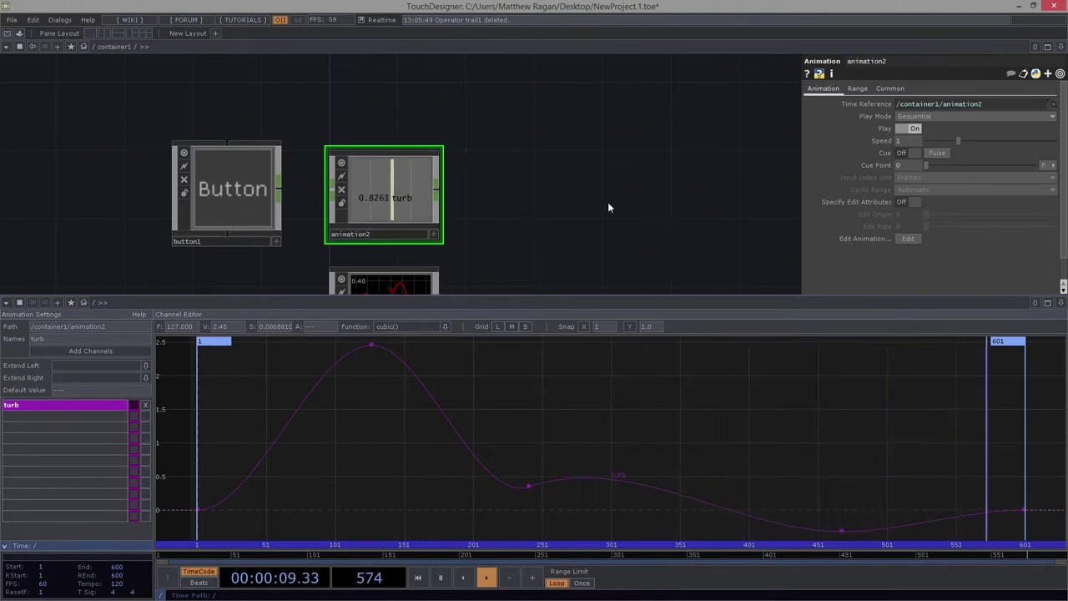
Step: Set animation2's right trim to Hold so the curve plays only once
left_click(858, 88)
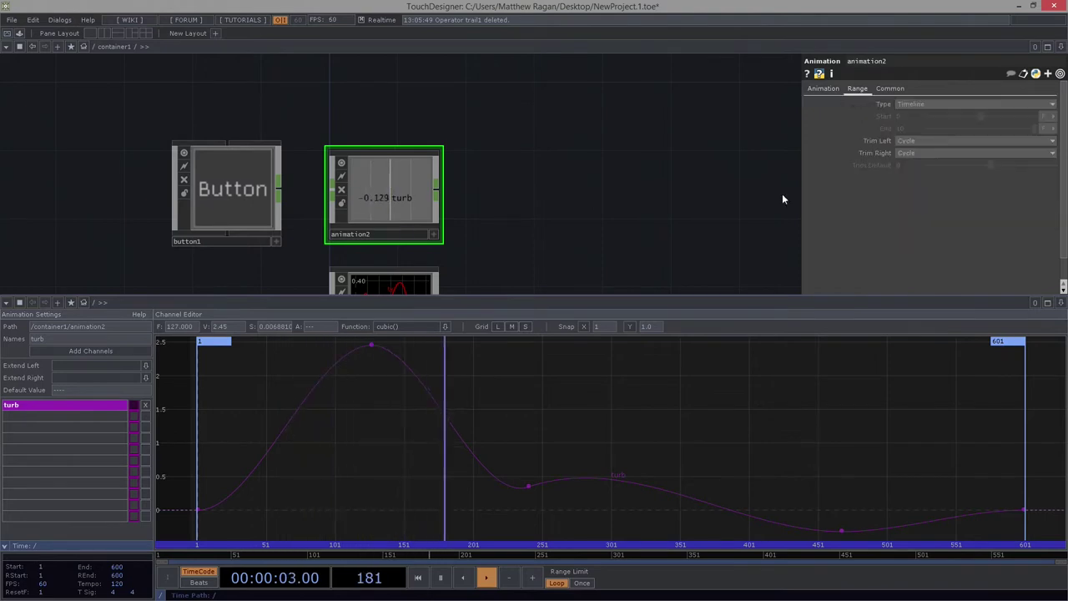
left_click(920, 151)
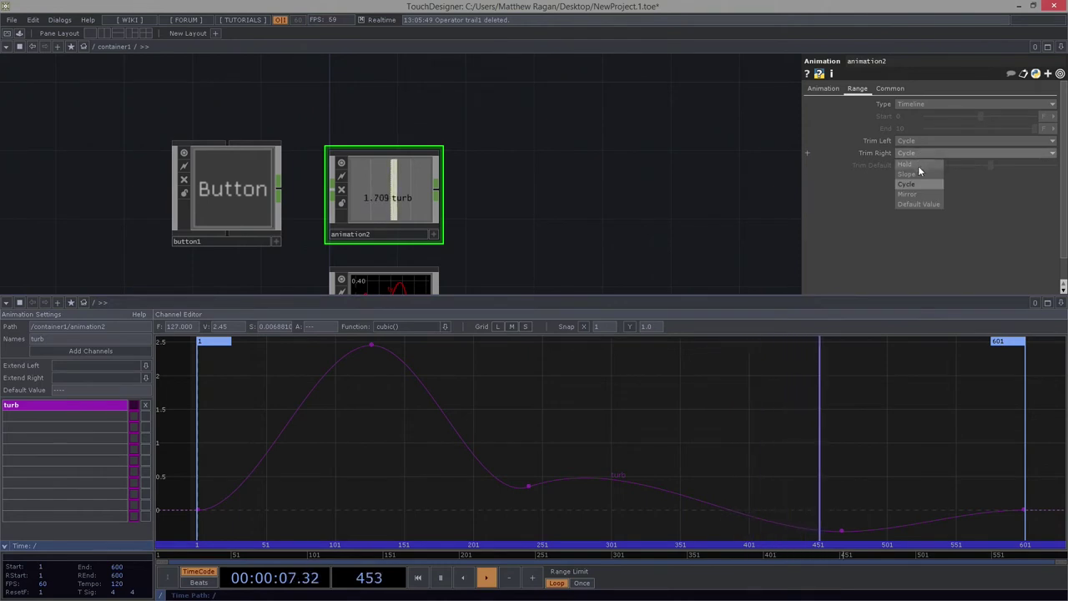
left_click(918, 165)
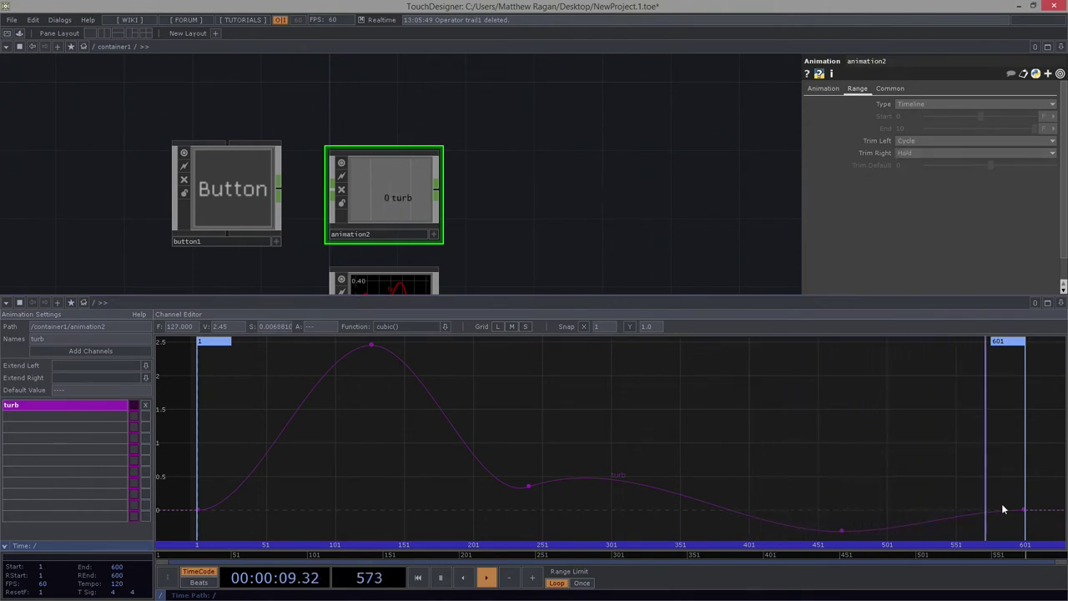
Step: Drive animation2's cuepulse parameter with the expression op('button1/out1')['v1'], then make button1's viewer active and fire it as a test
left_click(838, 90)
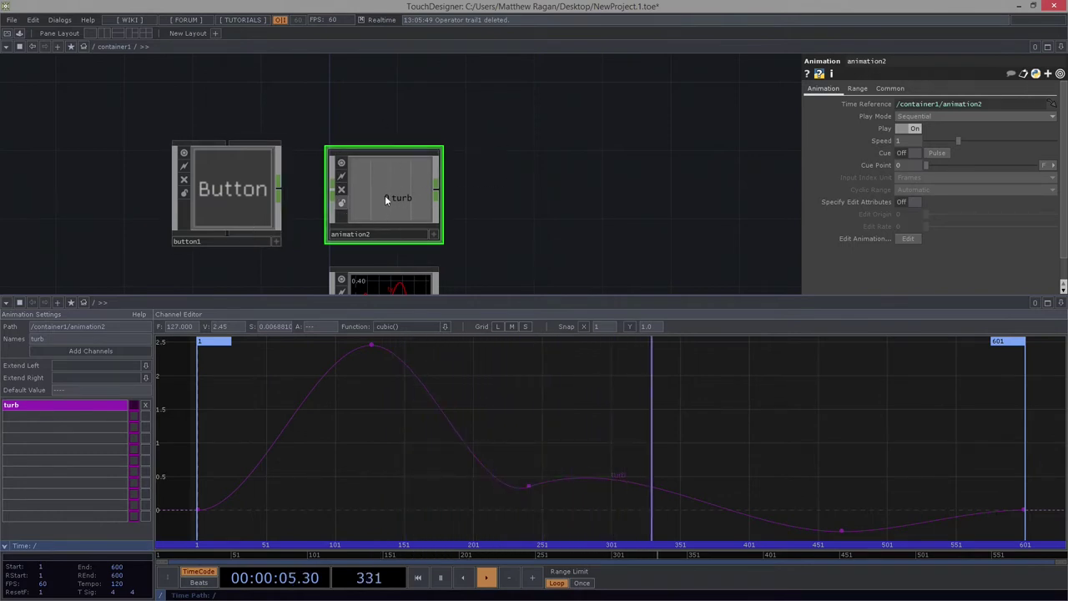
left_click(883, 155)
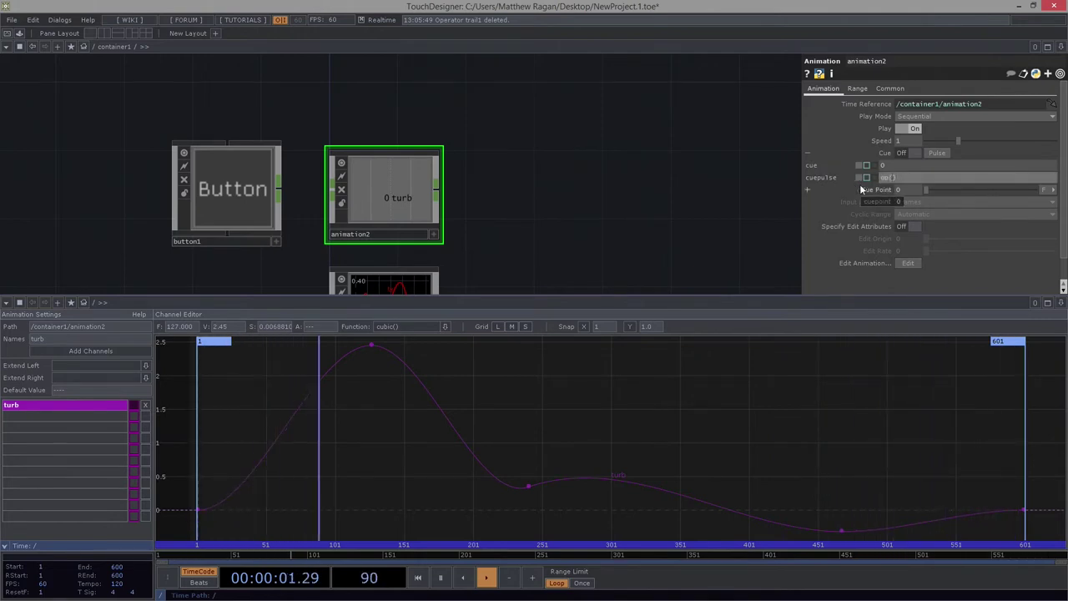
type("button1")
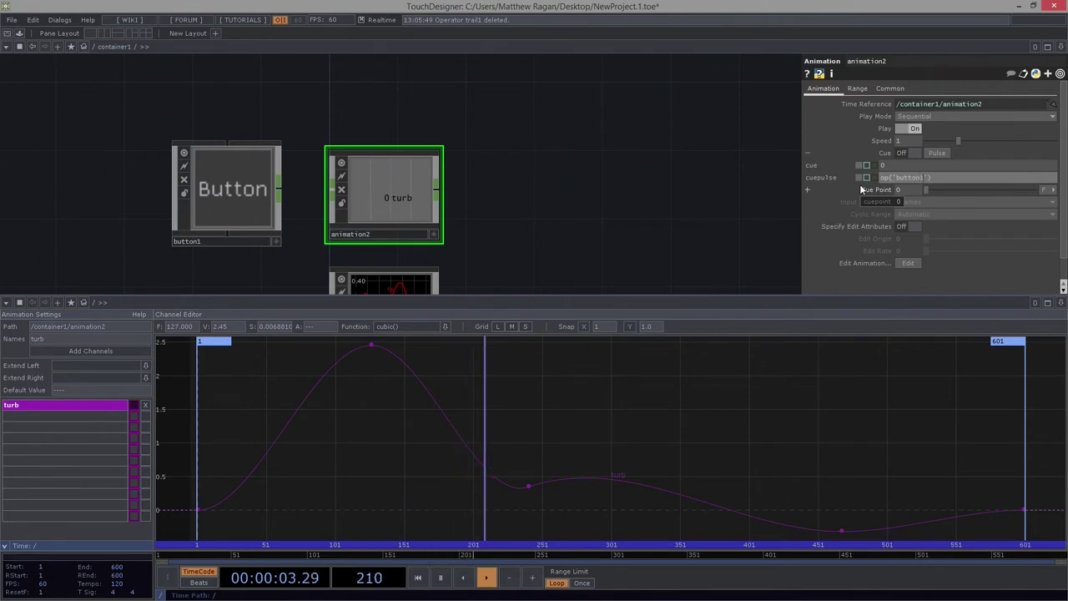
type("/out1")
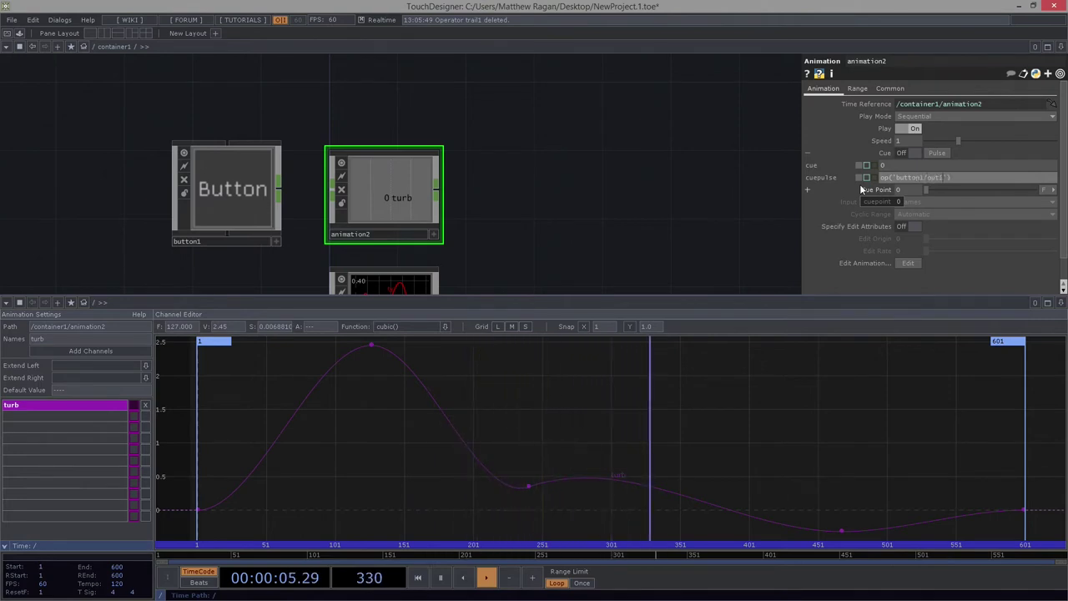
type("['']")
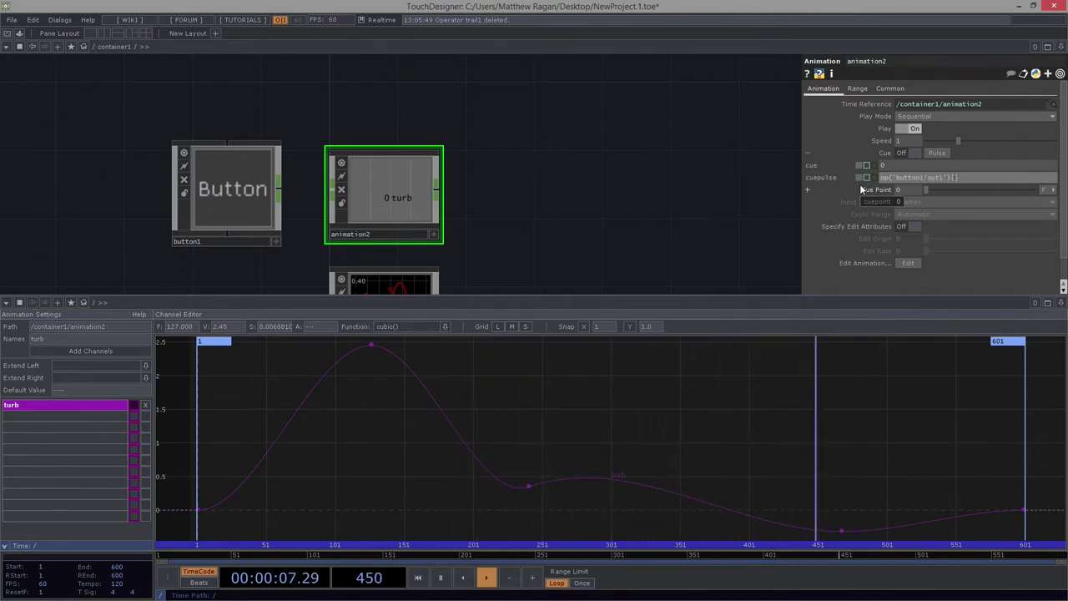
type("v1")
key("Return")
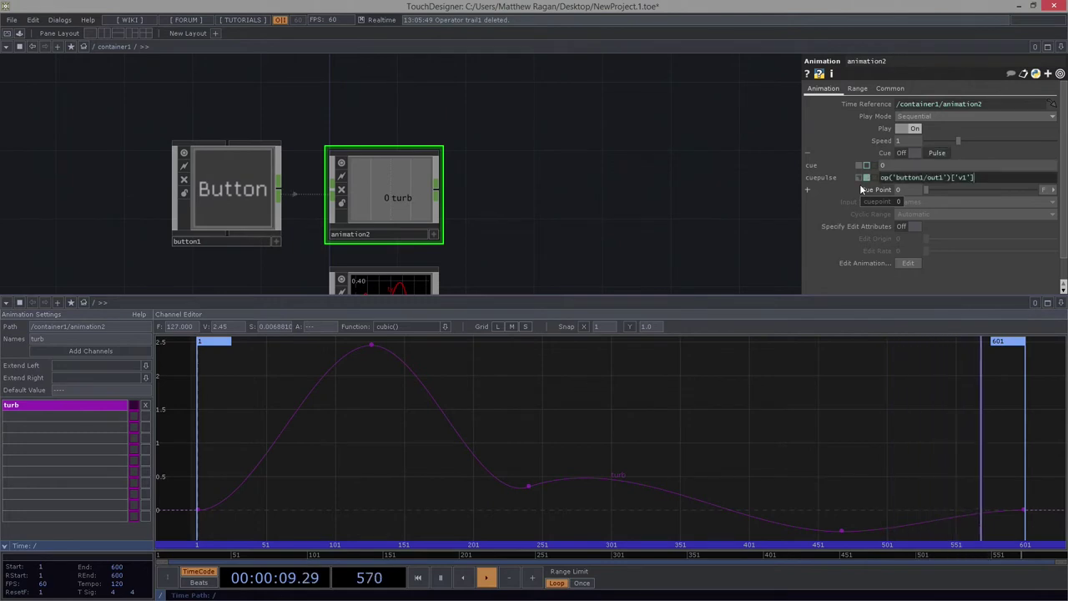
left_click(275, 241)
left_click(238, 193)
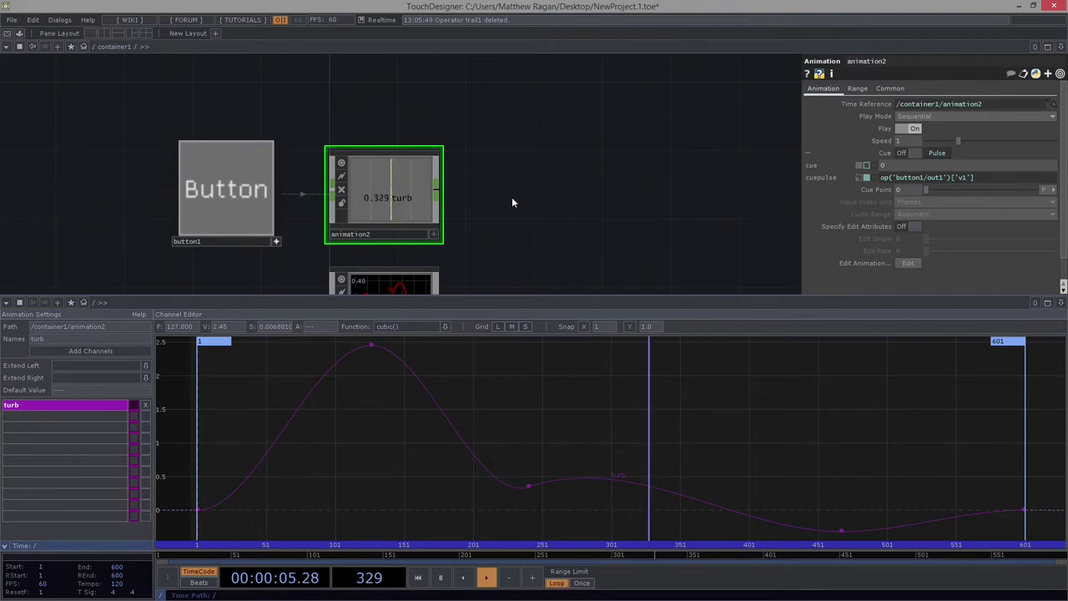
Step: Add a Null CHOP to animation2's output and place it beside animation2
right_click(441, 191)
type("nul")
left_click(656, 185)
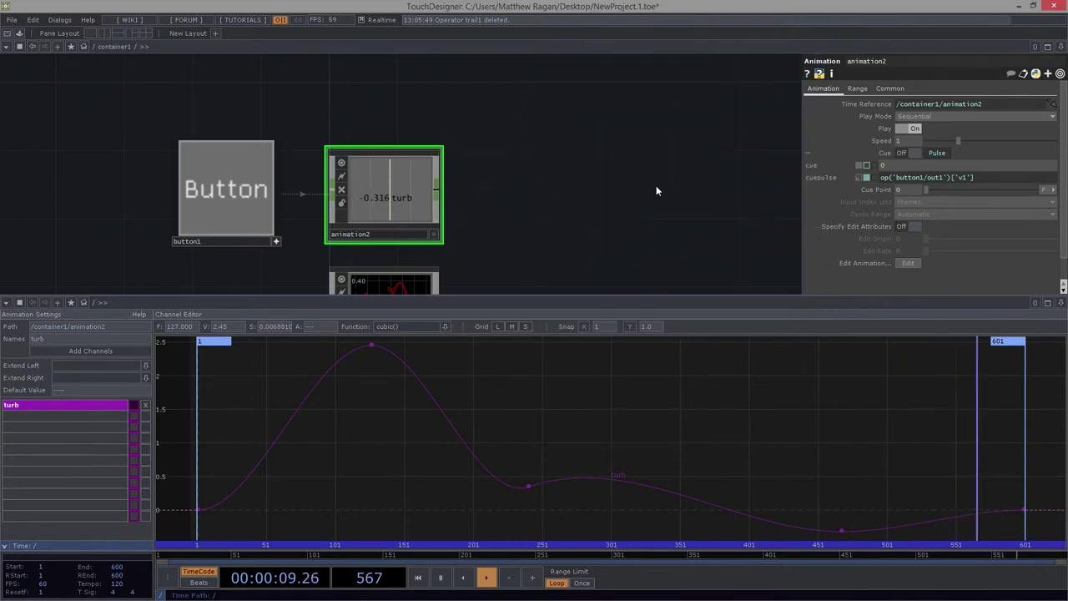
left_click(525, 195)
Step: Close the animation editor pane so the network fills the workspace
key("h")
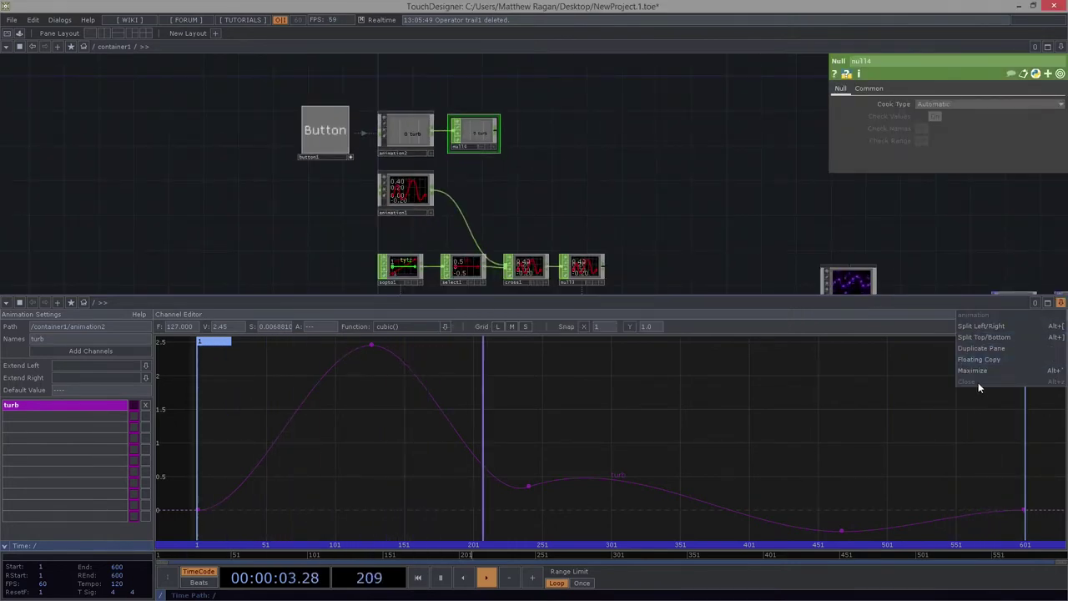
left_click(978, 382)
key("h")
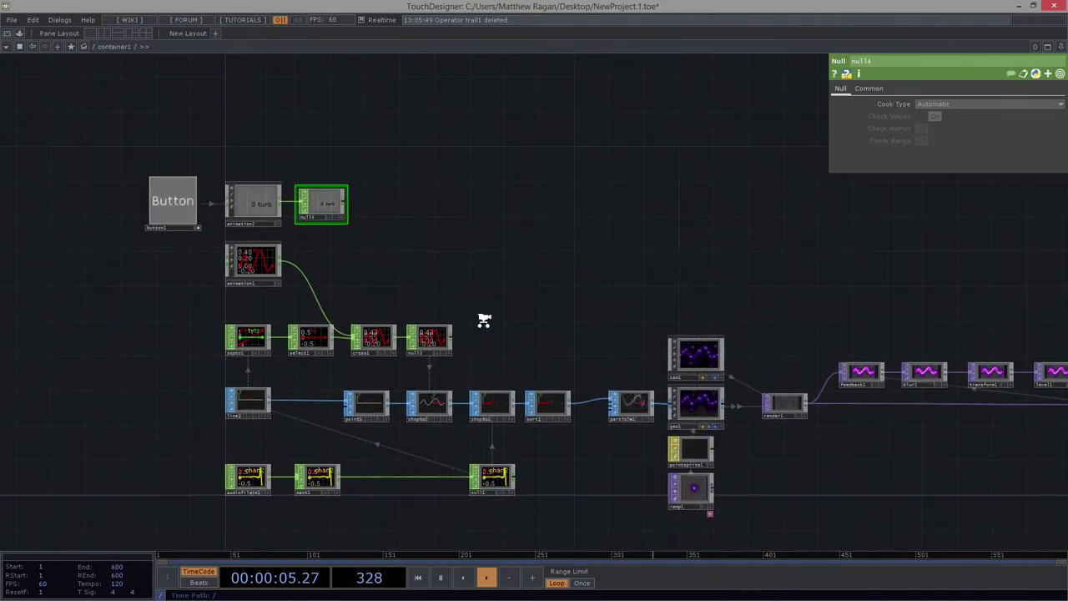
scroll(483, 319, "up", 2)
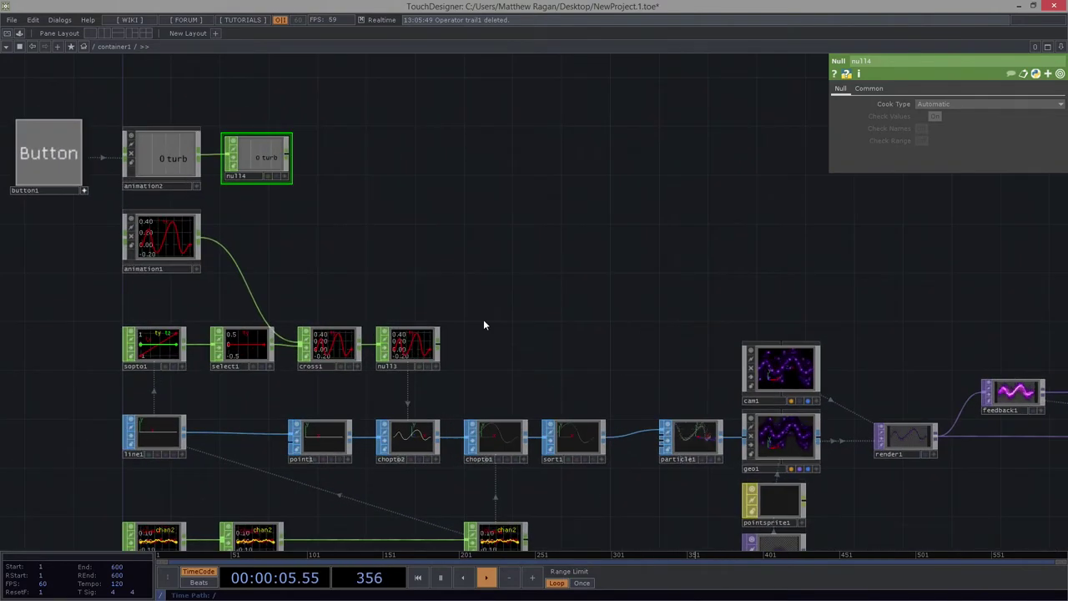
Step: Link null4's turb channel to the first Turbulence value in particle1's forces as a relative CHOP reference
left_click(680, 455)
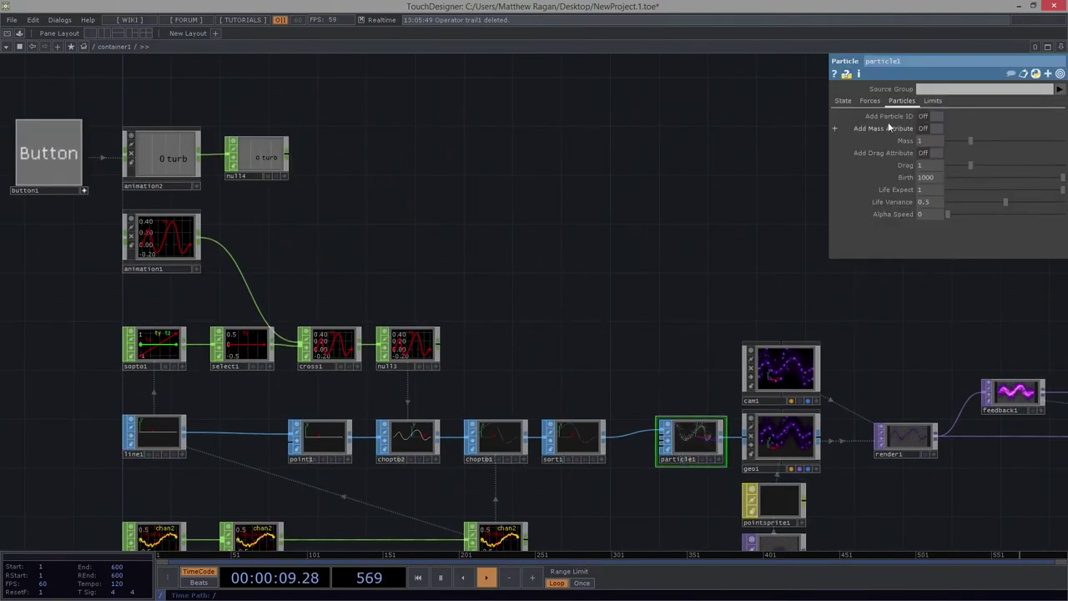
left_click(870, 101)
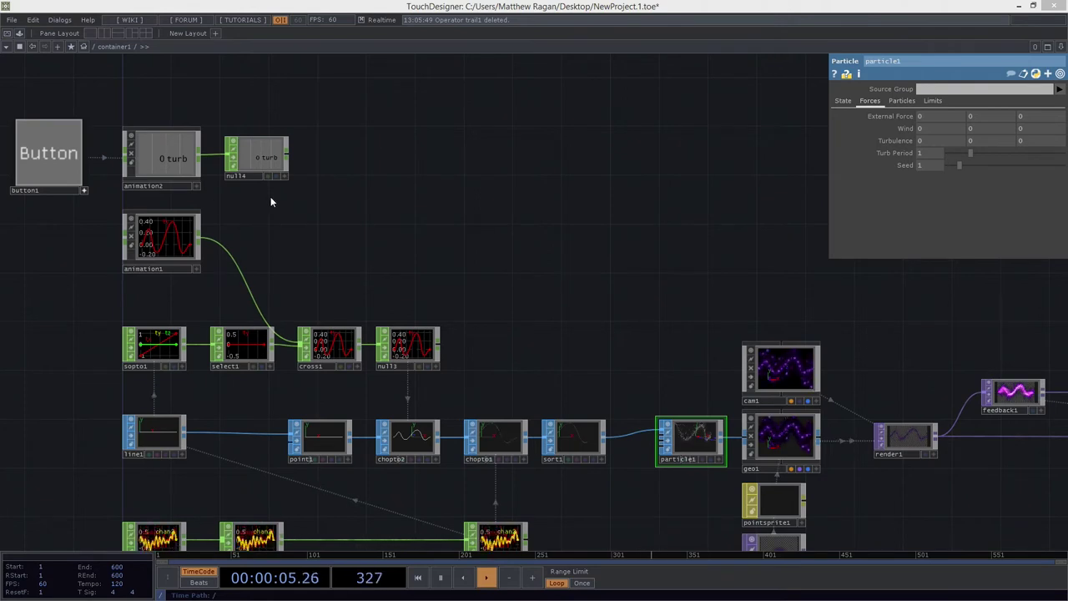
left_click(283, 175)
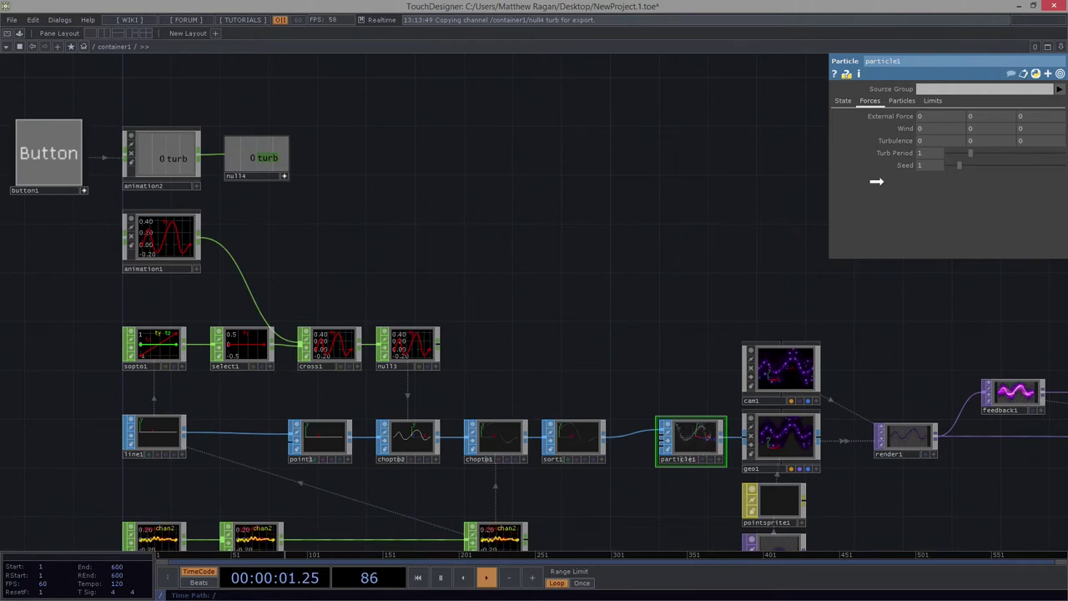
left_click_drag(937, 144, 937, 142)
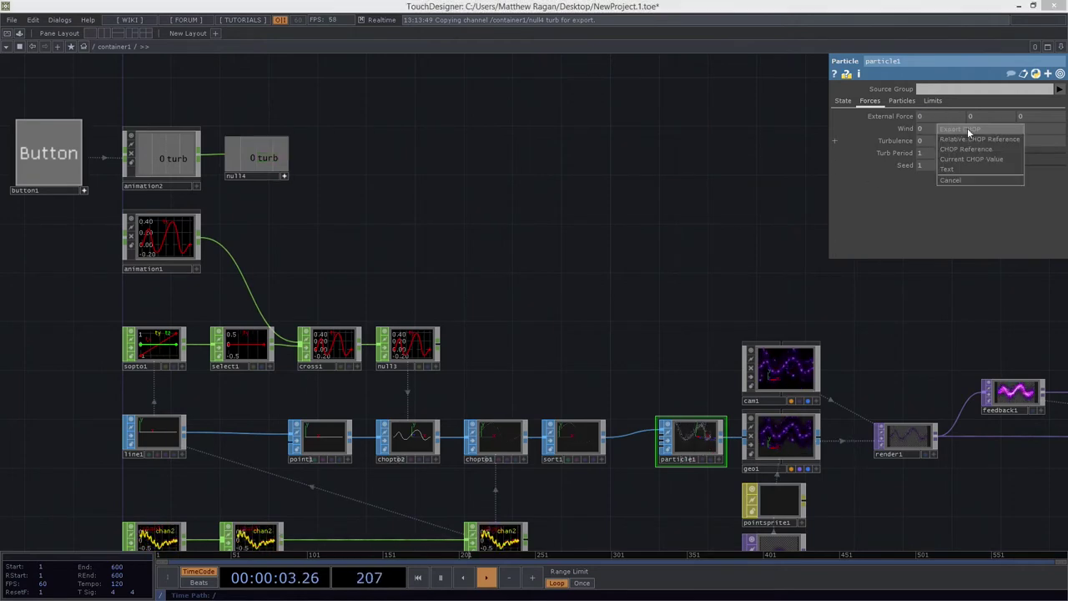
left_click(974, 138)
Step: Display the final null2 output as the network background
left_click_drag(689, 273, 424, 404)
left_click_drag(723, 416, 566, 406)
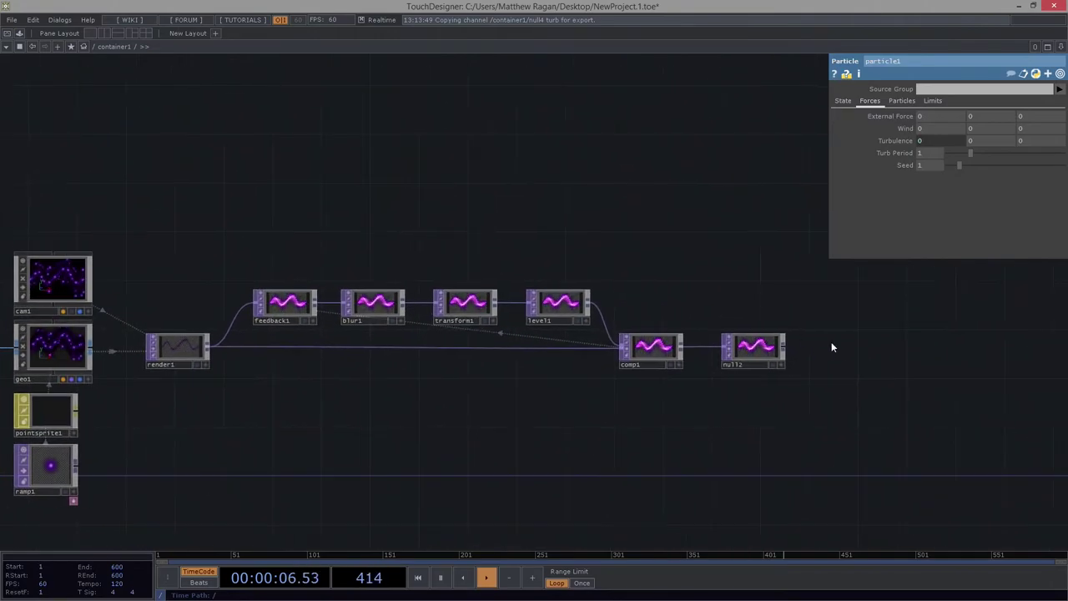
left_click(773, 364)
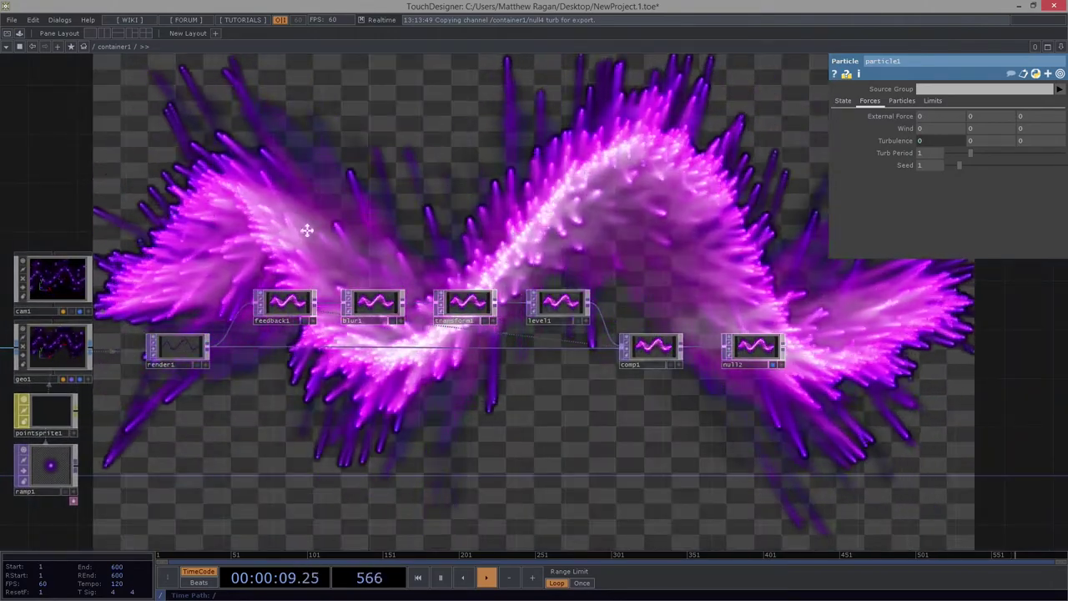
Step: Return to the button network, turn off null4's active viewer and fire button1 to test the turbulence on the particles
left_click_drag(103, 196, 424, 248)
scroll(424, 248, "down", 3)
left_click_drag(365, 224, 723, 319)
scroll(241, 242, "up", 5)
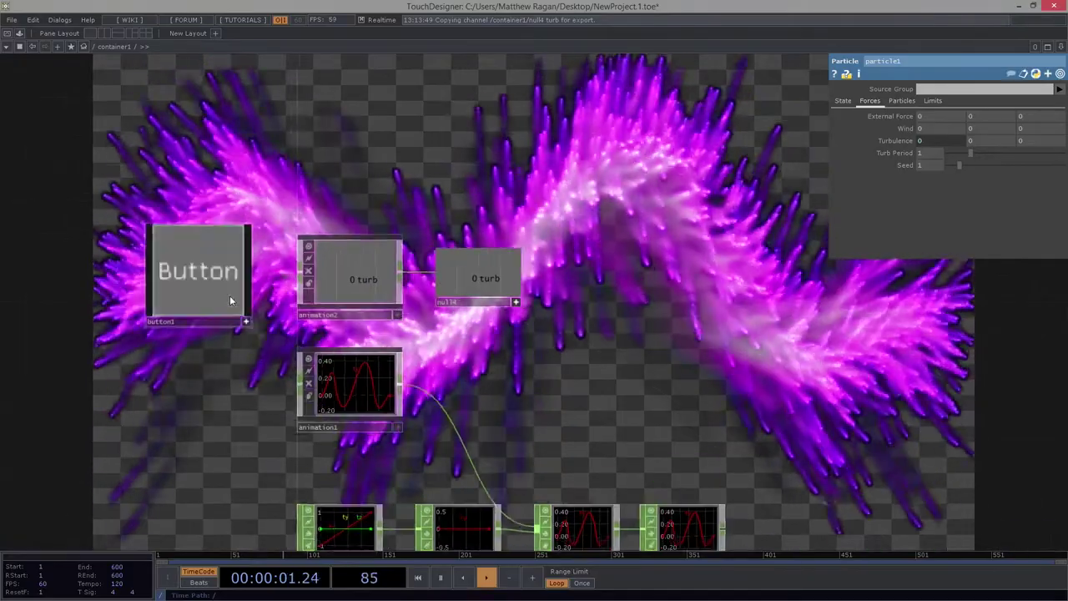
scroll(217, 284, "up", 1)
left_click_drag(323, 171, 278, 214)
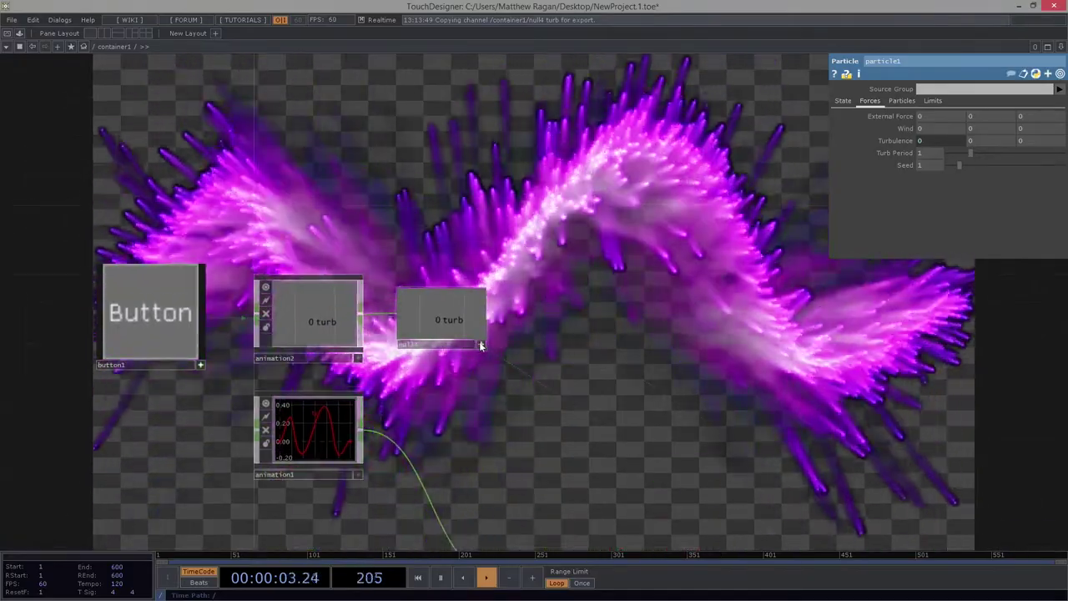
left_click(481, 344)
left_click(153, 321)
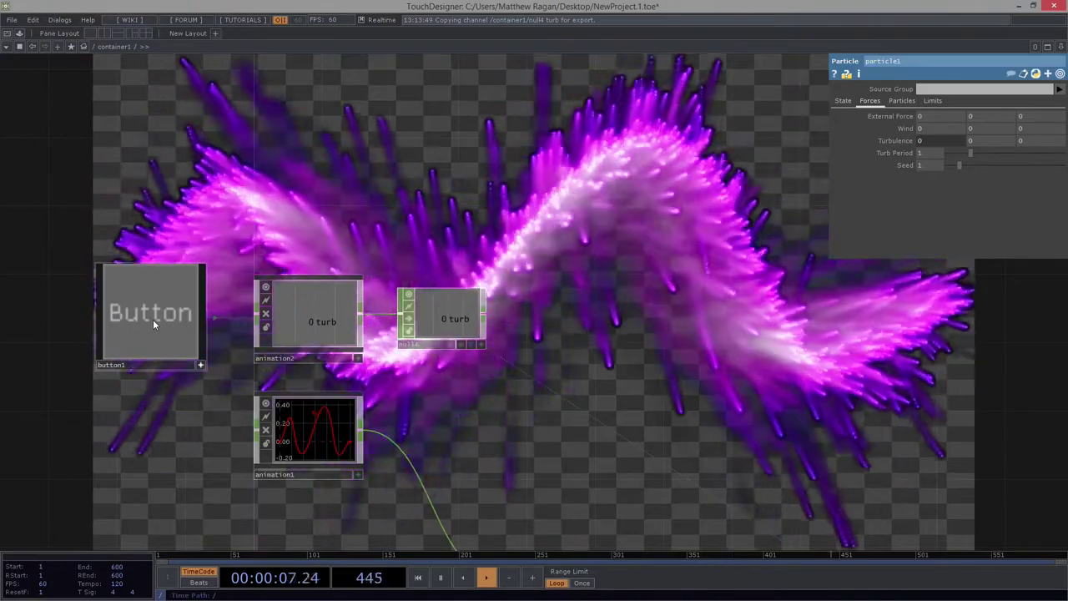
Step: Open animation2's curve for editing and move the middle turb key to about frame 318 with a value of about 1.5
left_click(153, 319)
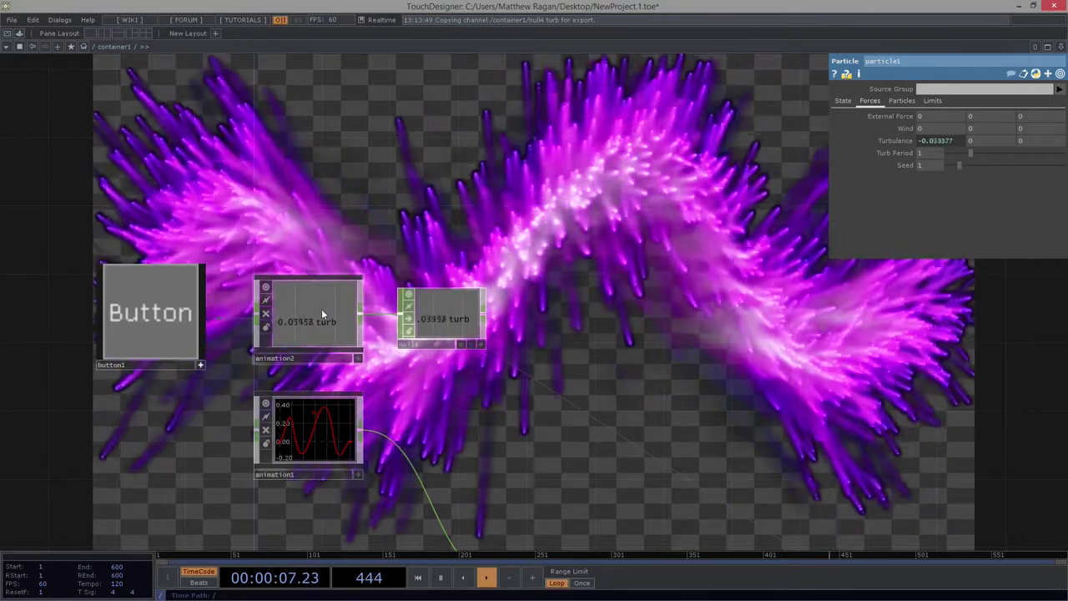
right_click(321, 309)
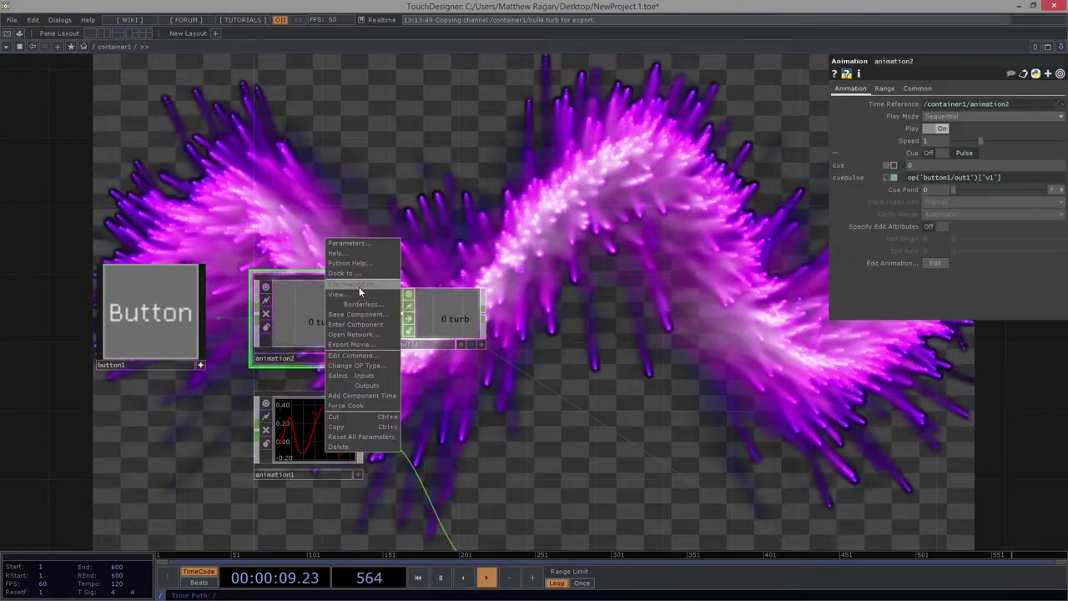
left_click(359, 286)
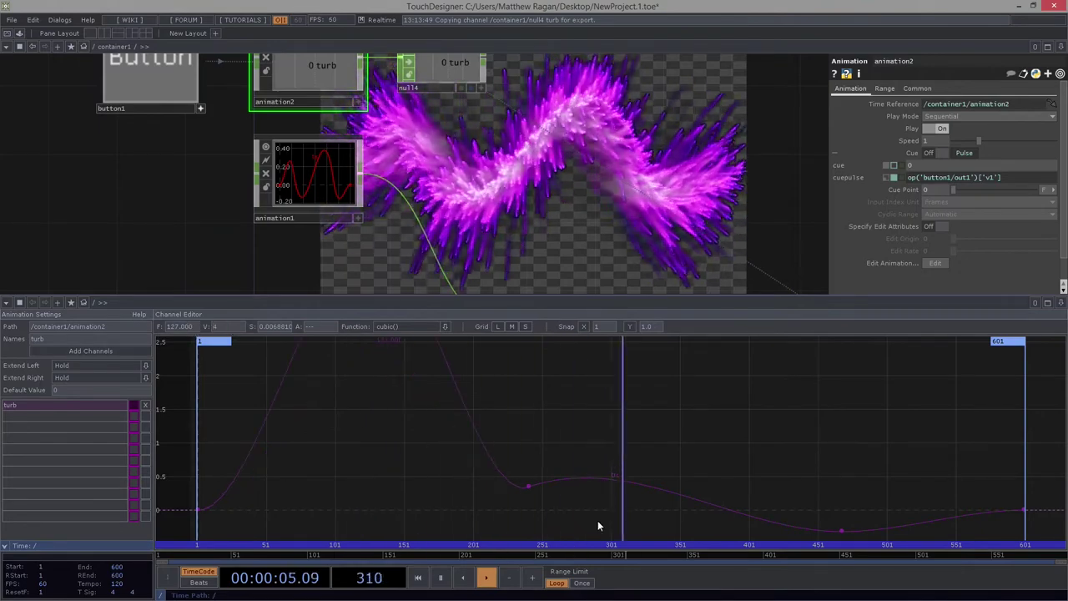
left_click_drag(529, 486, 560, 416)
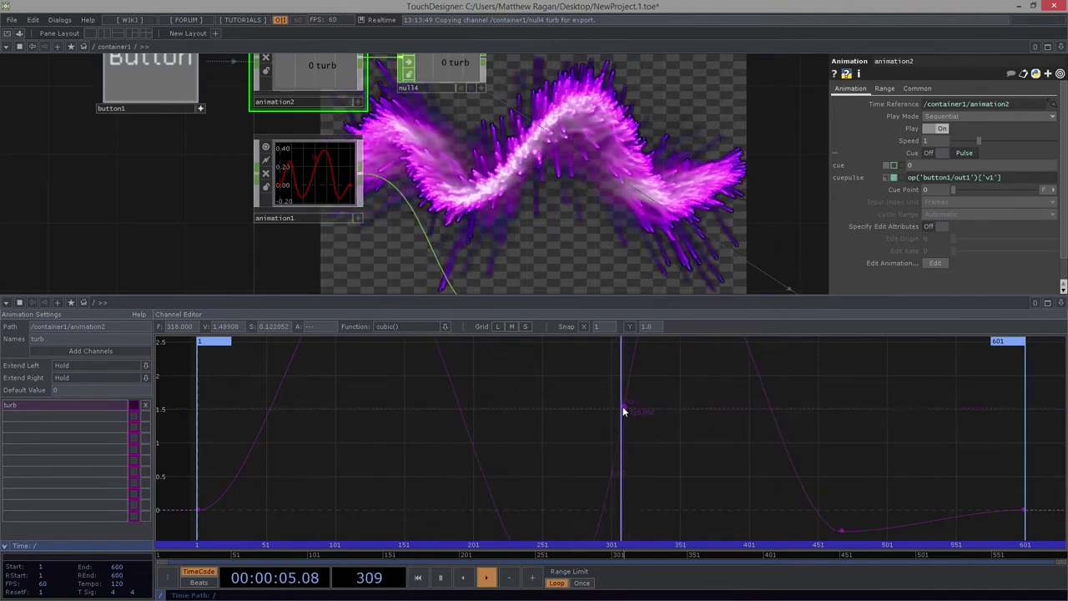
left_click_drag(615, 413, 643, 423)
Step: Set the turb key at frame 468 to a value of -2 and fit the whole curve in the channel editor
left_click(840, 496)
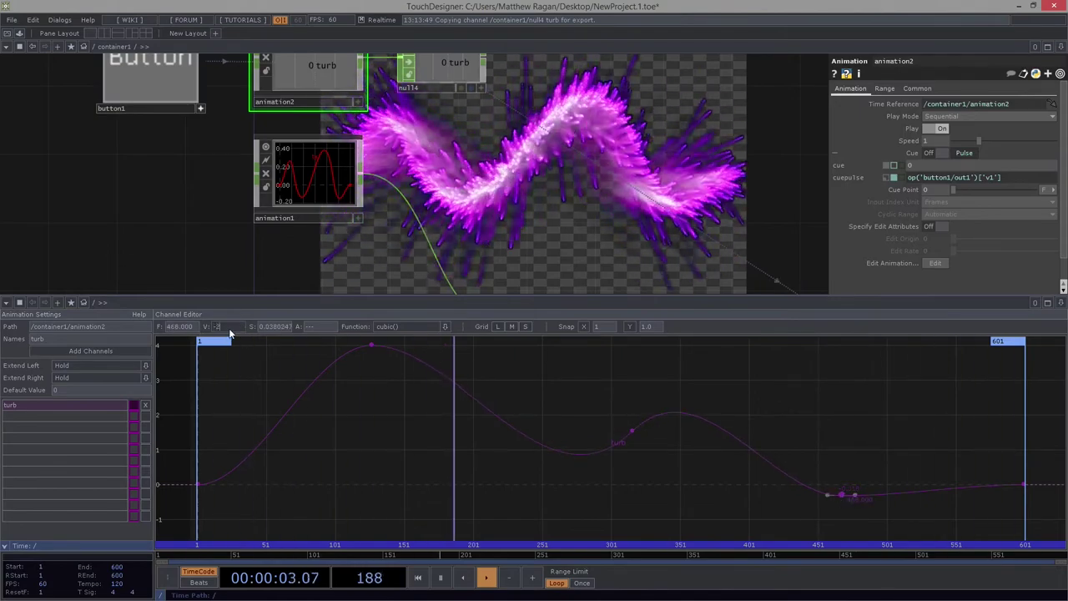
type("-2")
key("Return")
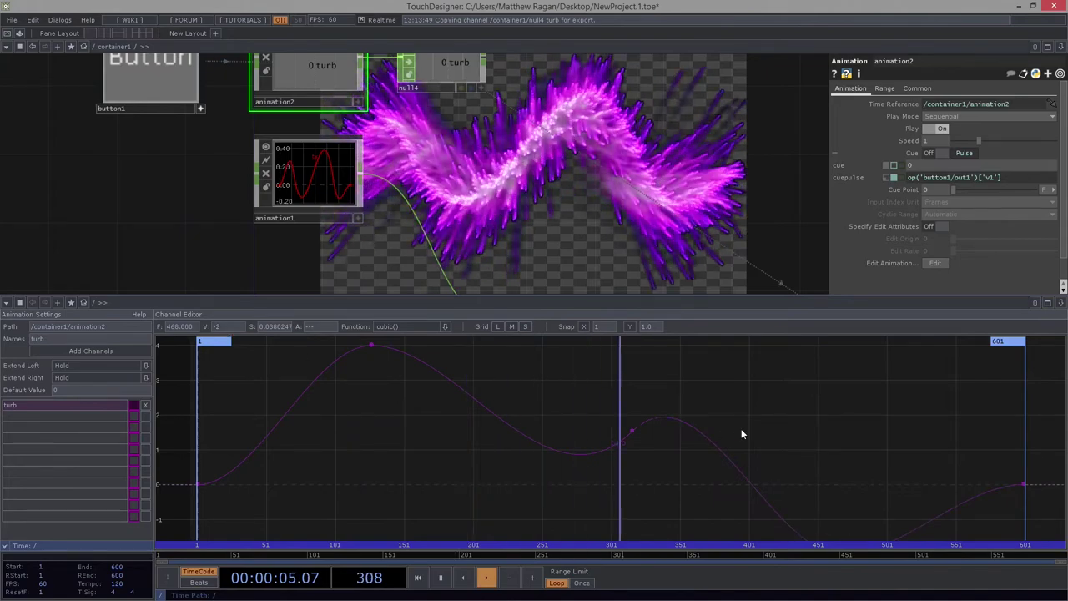
key("h")
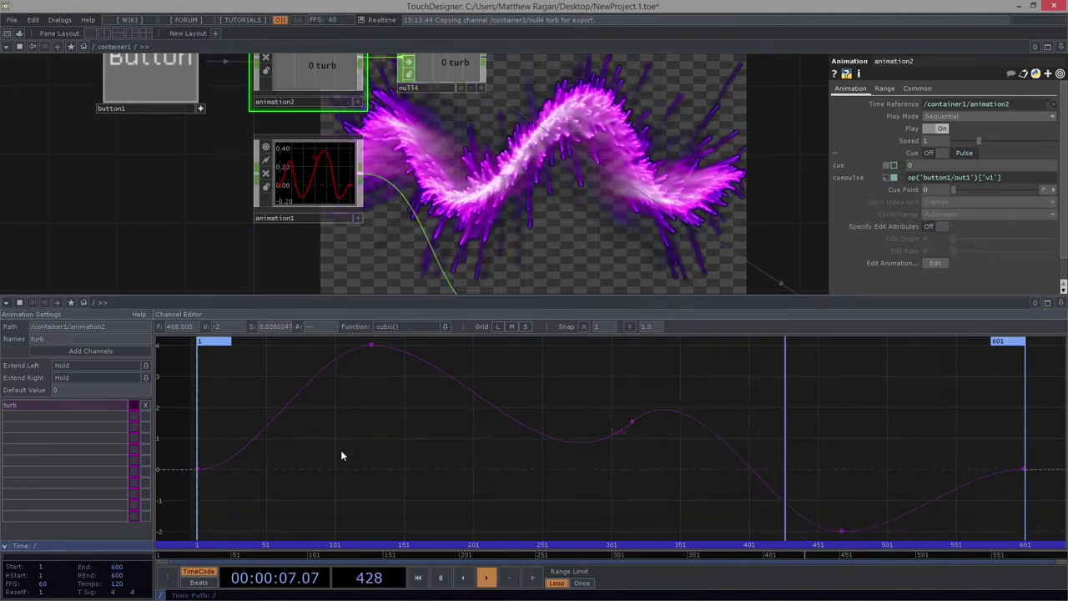
Step: Fire button1 to test the reshaped turb curve on the particles
left_click_drag(131, 207, 92, 274)
left_click(130, 143)
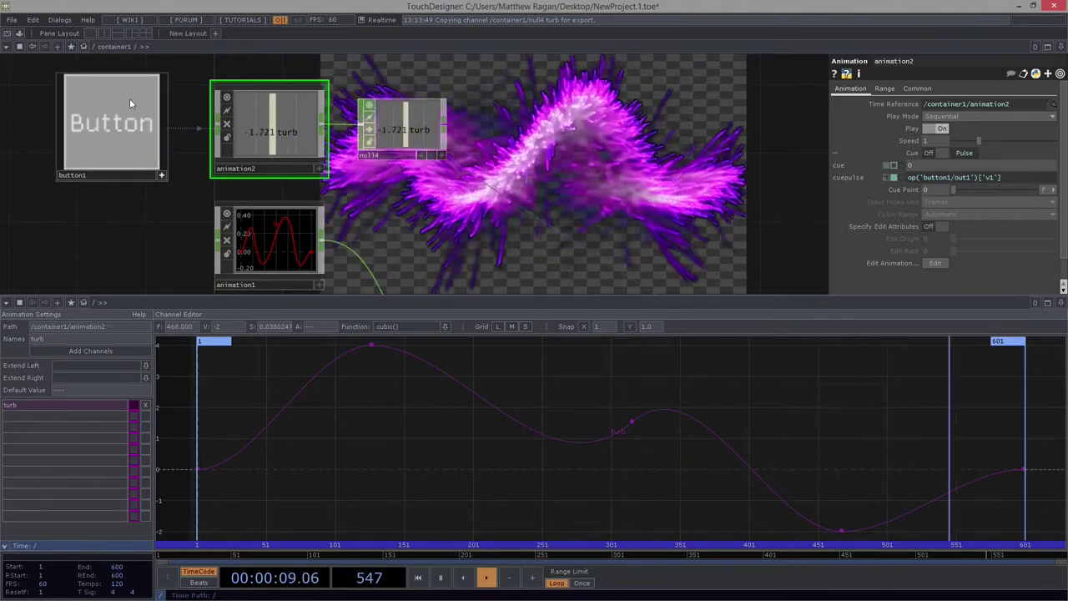
left_click(98, 138)
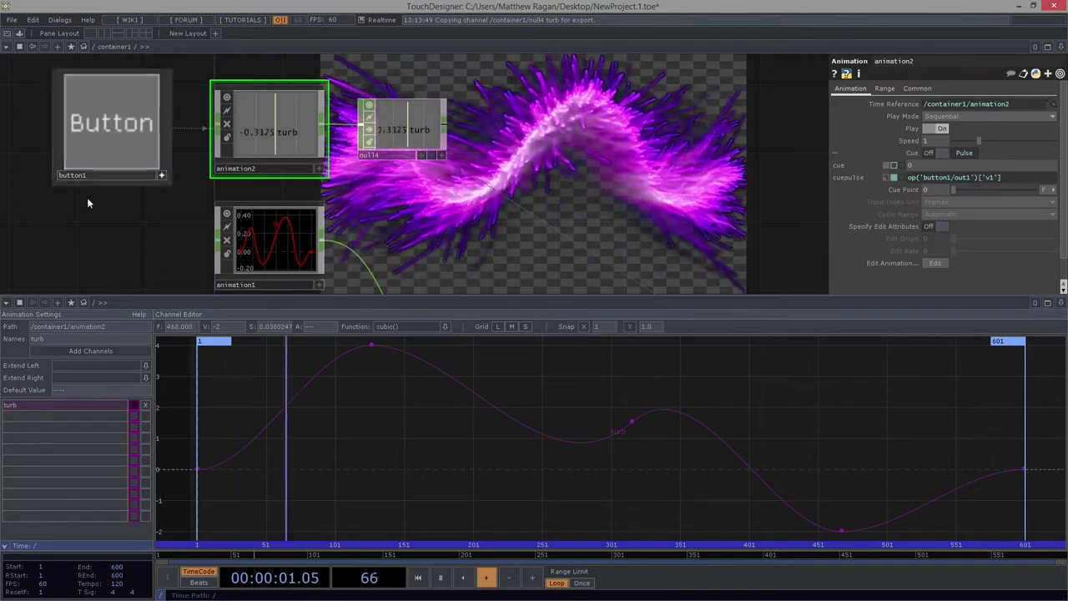
Step: Set button1's Button Type to Momentary
right_click_drag(110, 220, 9, 111)
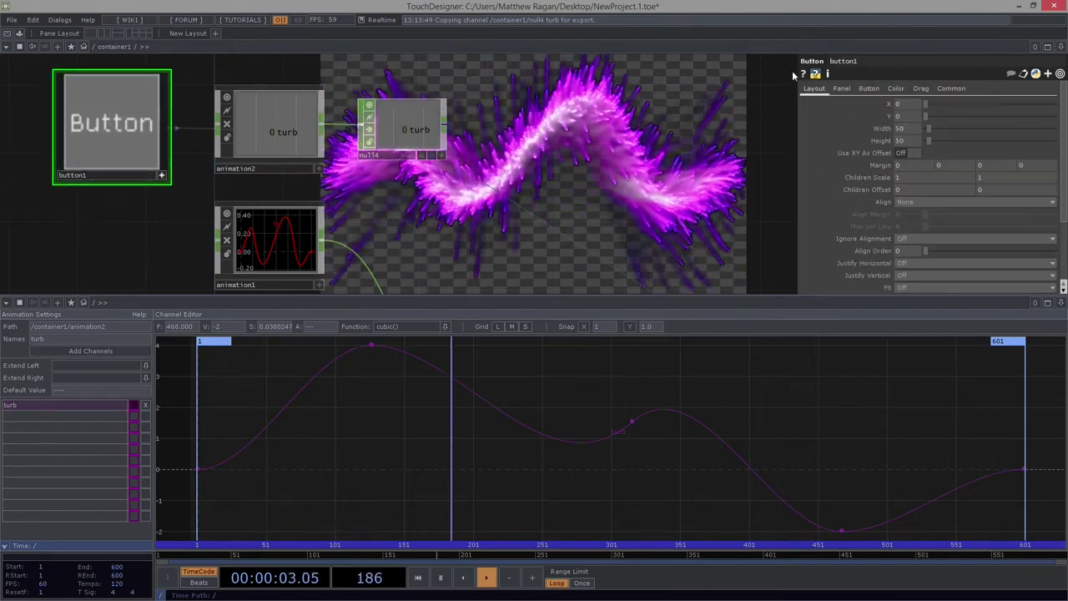
left_click(869, 89)
left_click(919, 103)
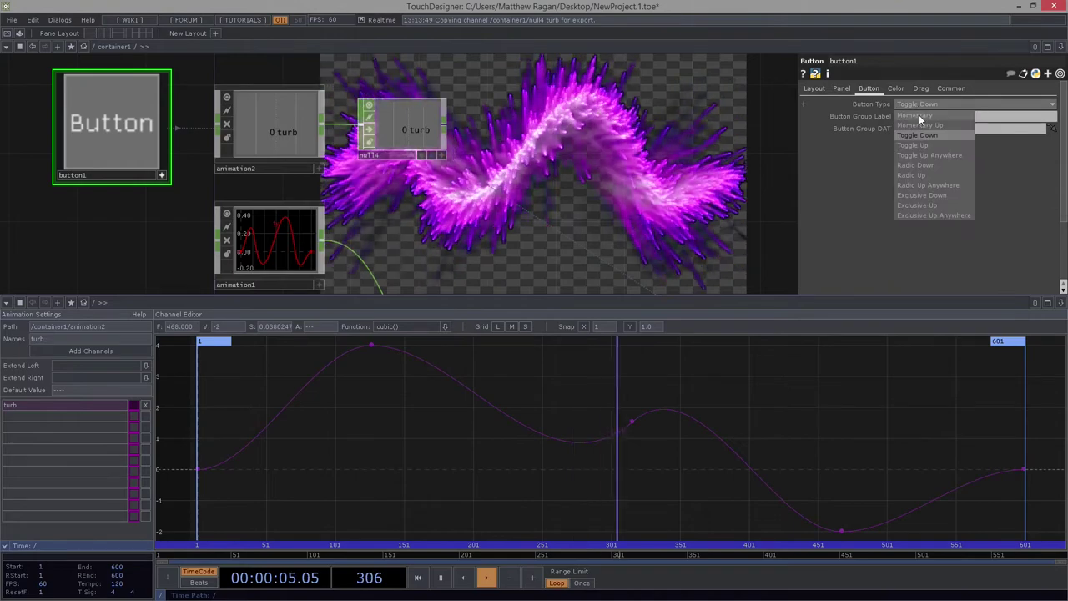
left_click(920, 116)
Step: Fire the momentary button1 several times to test the turbulence, and close the animation editor pane
left_click(103, 127)
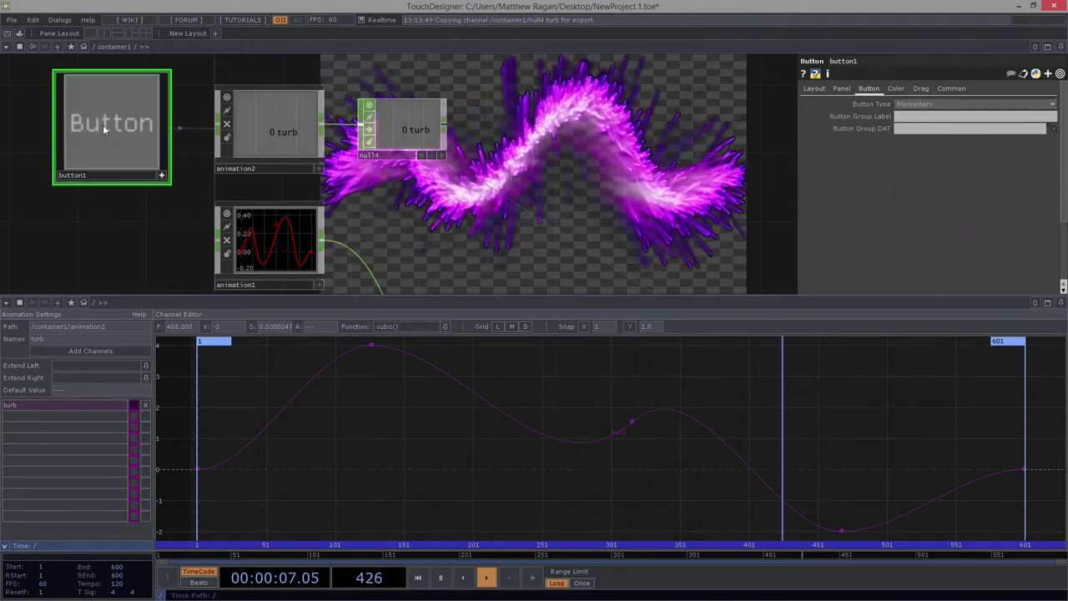
left_click(103, 127)
left_click(104, 127)
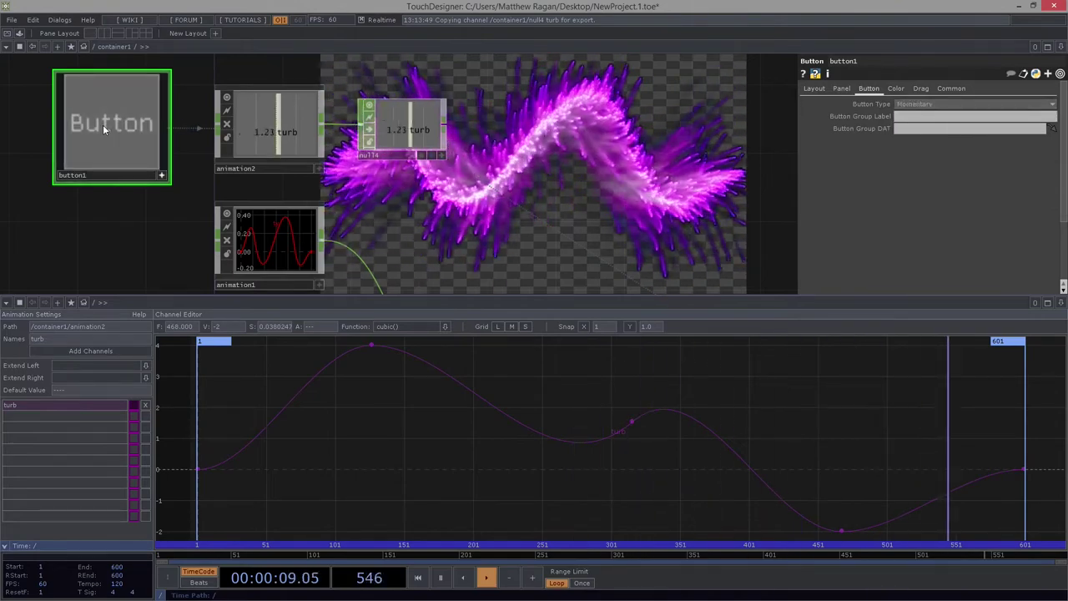
left_click(103, 127)
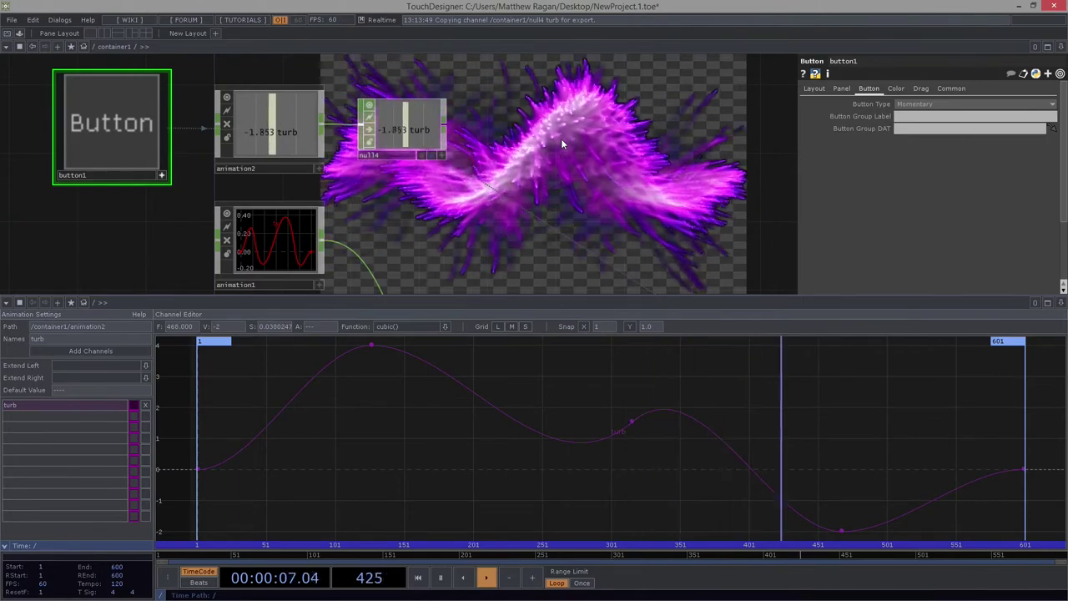
left_click(109, 136)
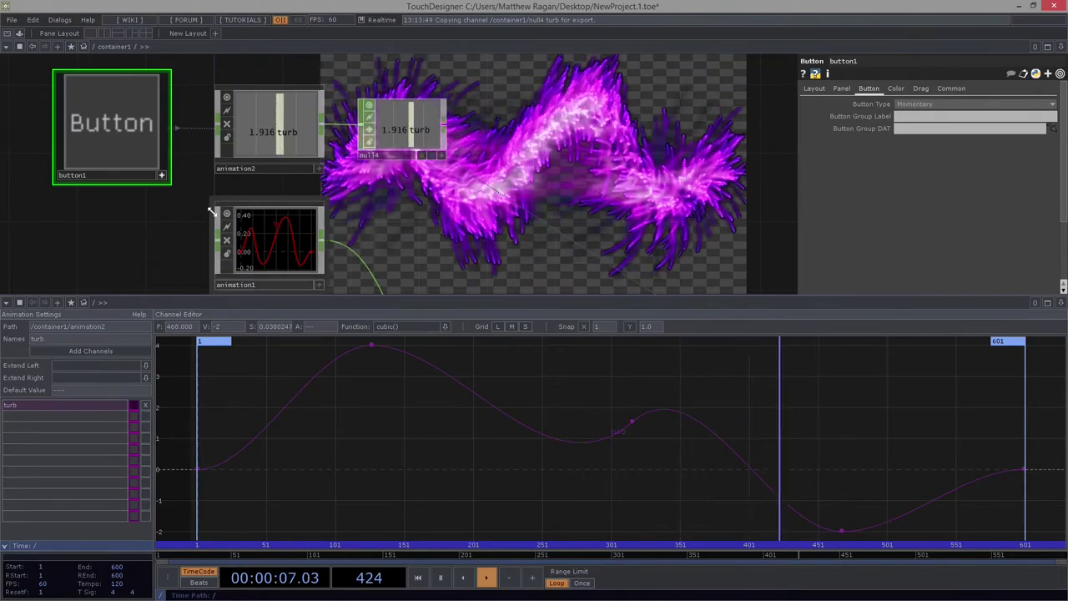
left_click(1061, 302)
left_click(967, 382)
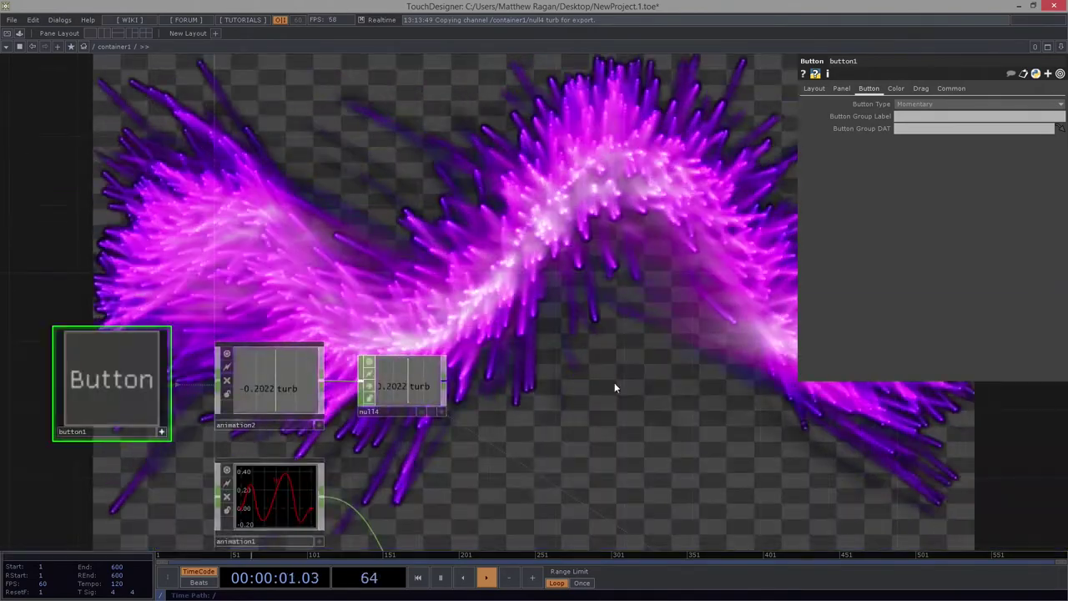
Step: Move ramp1 and pointsprite1 aside to clear space beneath geo1
scroll(613, 383, "down", 5)
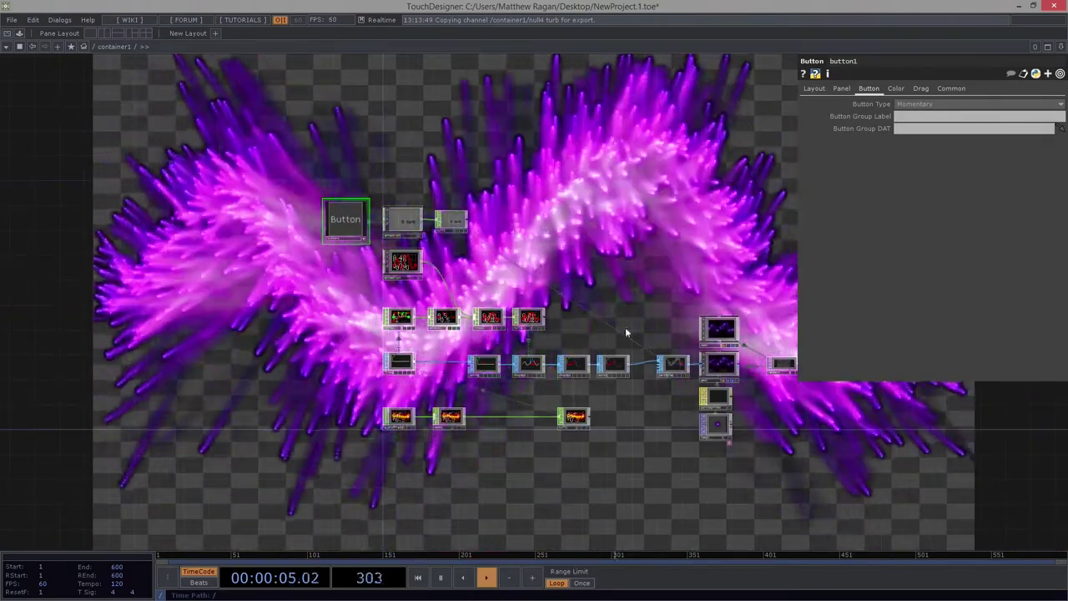
middle_click_drag(545, 254, 252, 234)
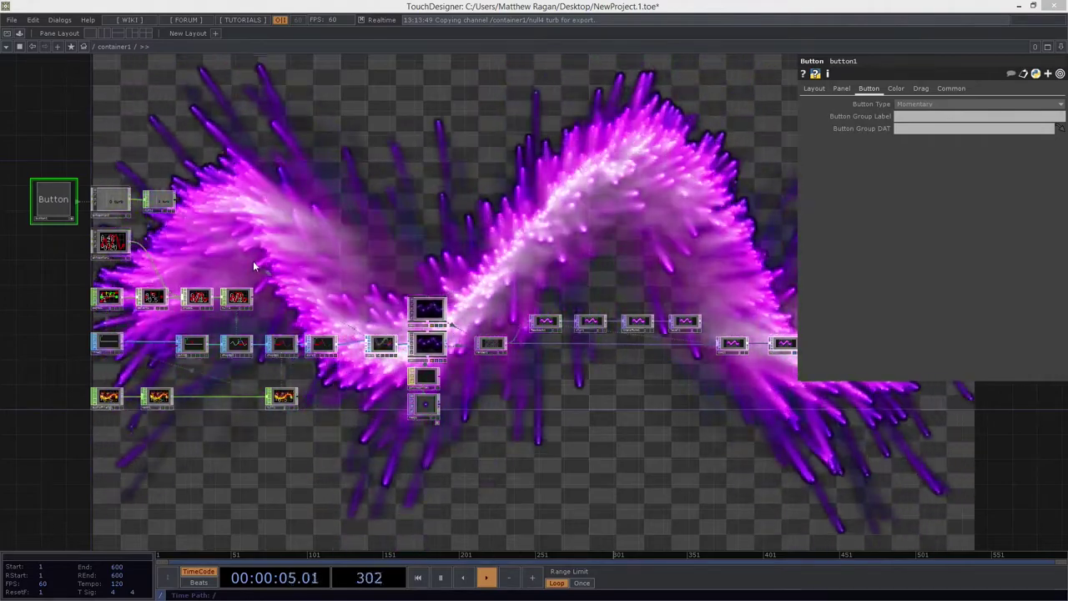
scroll(503, 257, "up", 5)
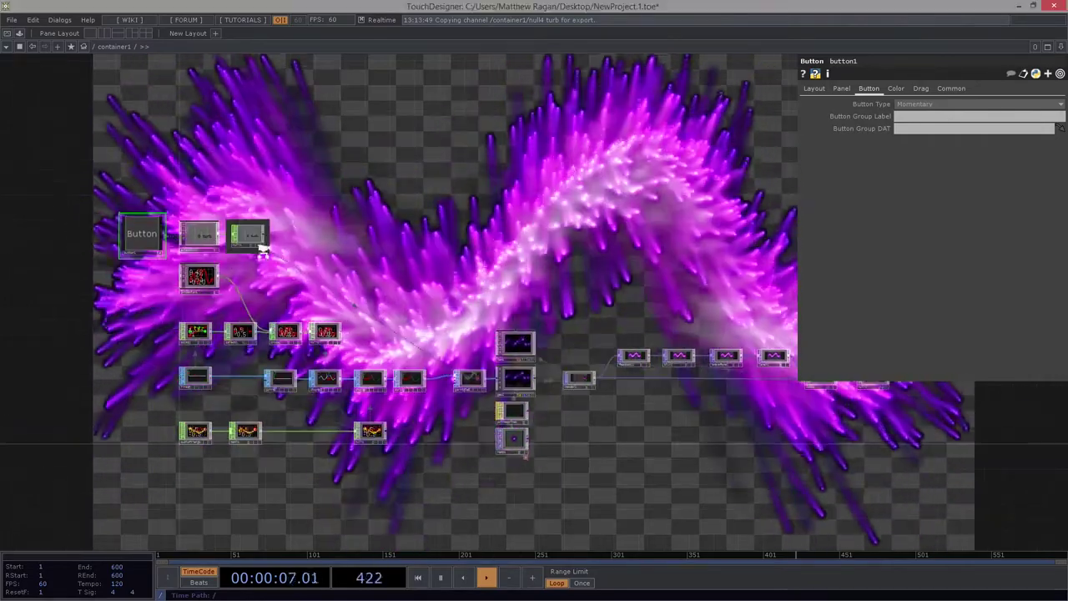
middle_click_drag(324, 394, 329, 372)
left_click_drag(319, 461, 327, 386)
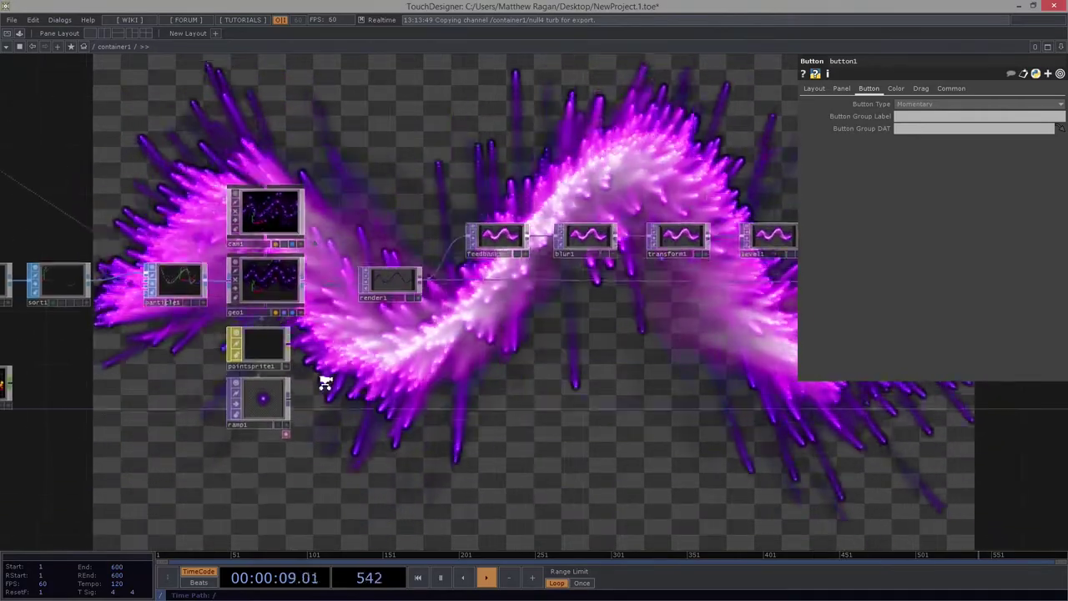
middle_click_drag(326, 387, 344, 326)
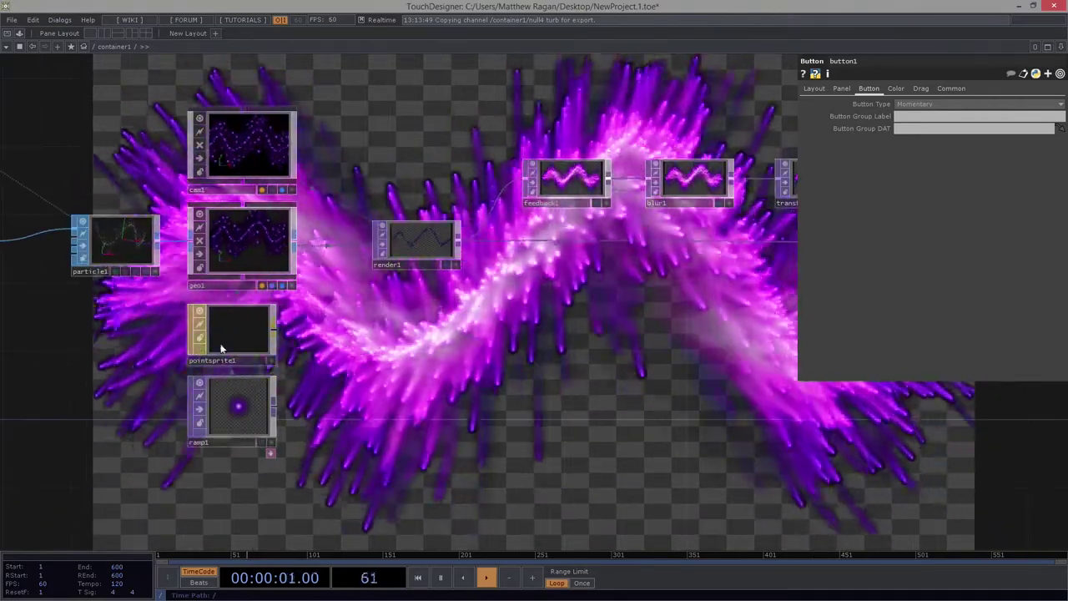
left_click(230, 379)
left_click_drag(226, 338, 377, 359)
Step: Add a Constant MAT beneath geo1 and assign it to geo1 as its material
left_click(255, 368)
key("Tab")
left_click(181, 348)
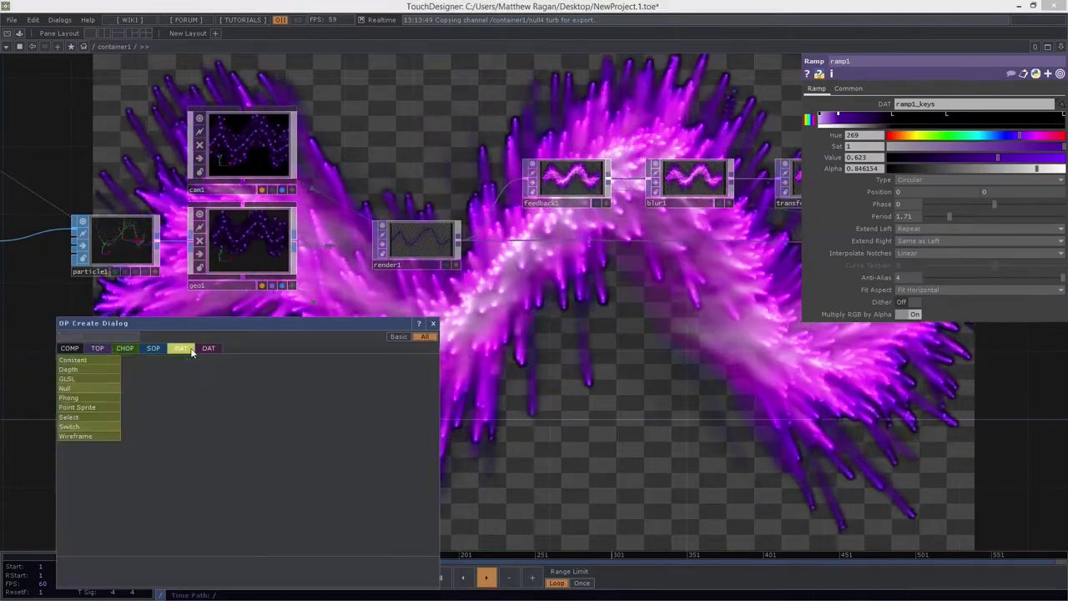
type("con")
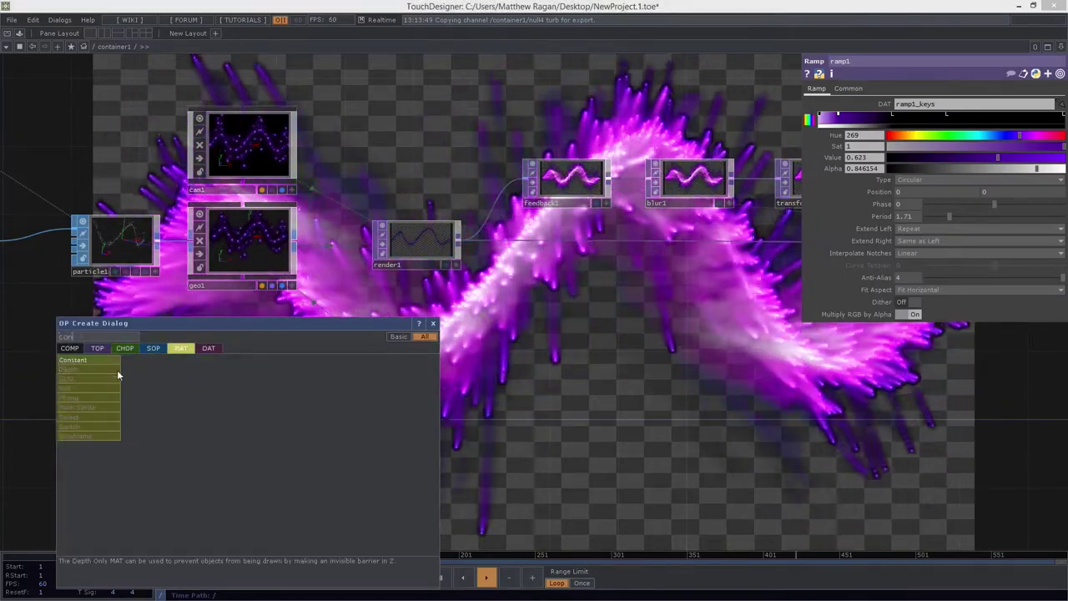
key("Return")
left_click(242, 363)
left_click_drag(246, 358, 282, 252)
left_click_drag(253, 381, 239, 373)
Step: Set particle1's Particle Type to Render as Lines and move constant1 closer beneath geo1
left_click_drag(680, 403, 437, 528)
left_click_drag(482, 431, 972, 376)
right_click_drag(386, 239, 342, 382)
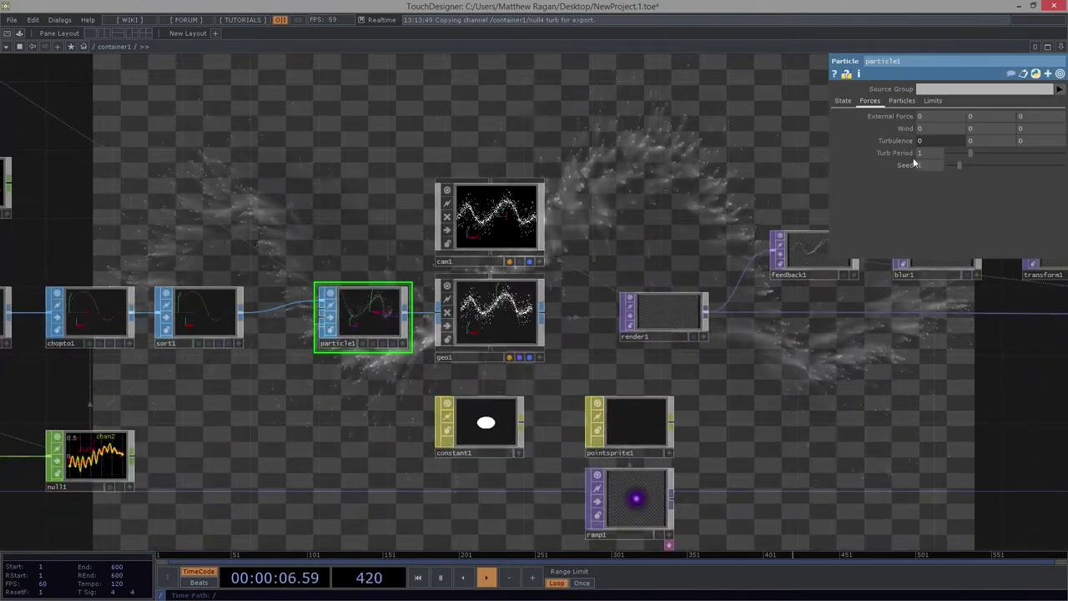
left_click(843, 101)
left_click(938, 117)
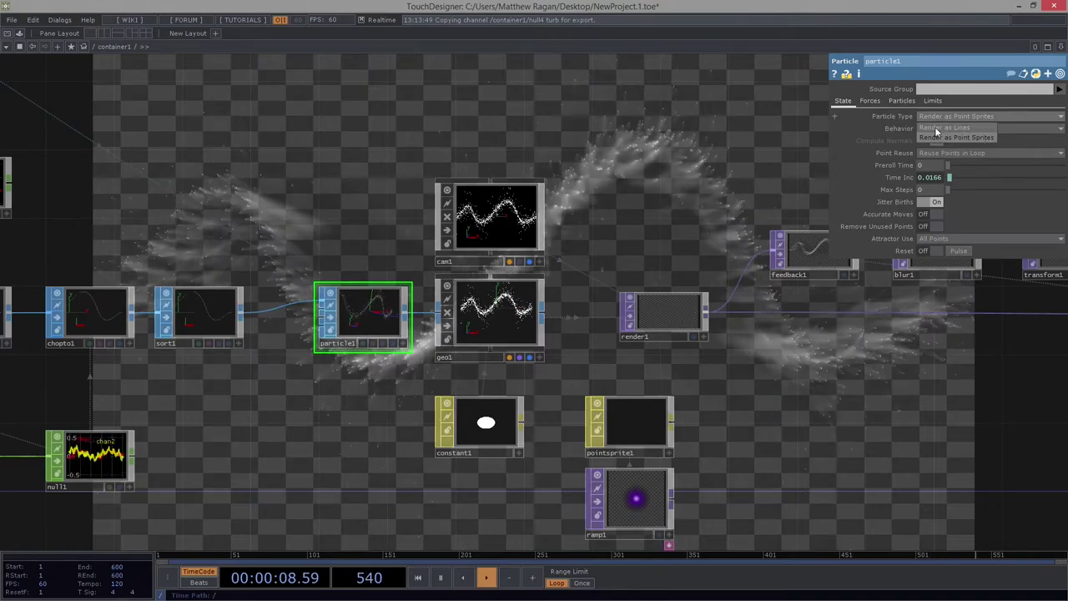
left_click(935, 127)
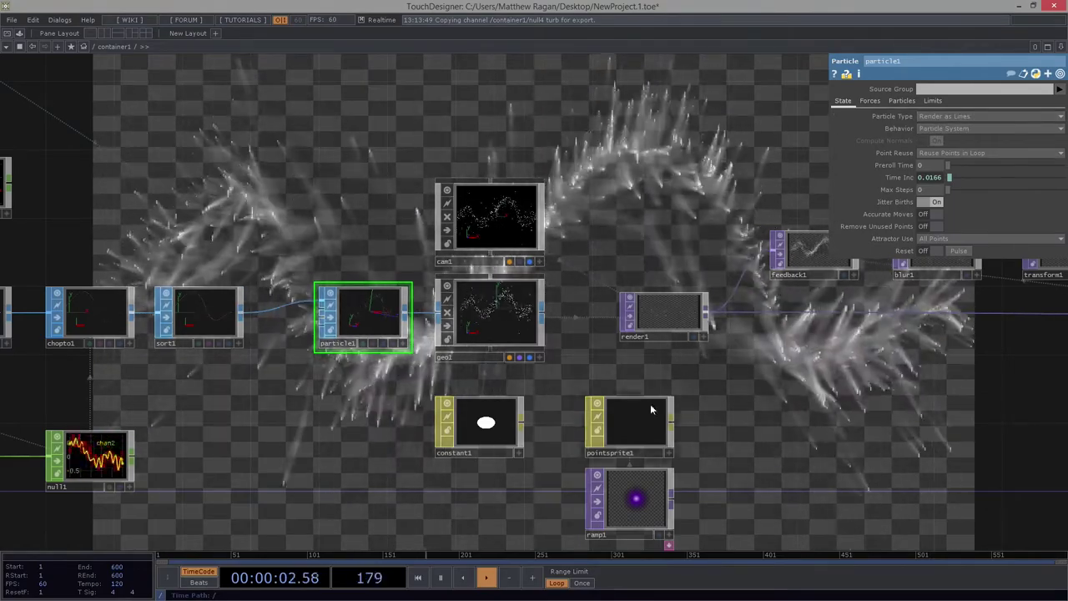
left_click_drag(486, 420, 485, 407)
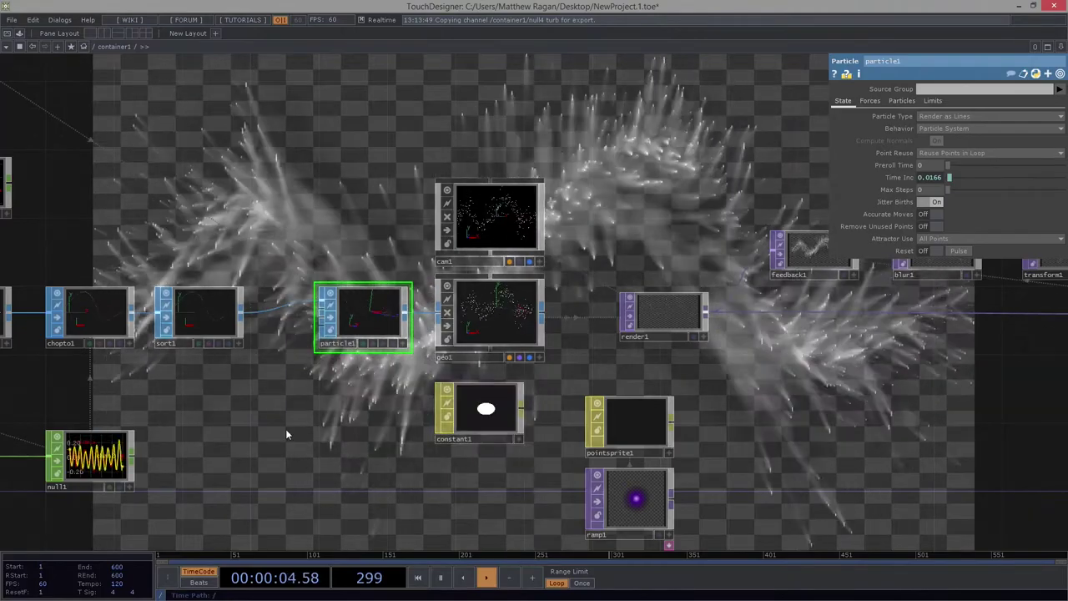
Step: Duplicate animation2 together with null4 and place the copies above the originals
scroll(365, 189, "down", 3)
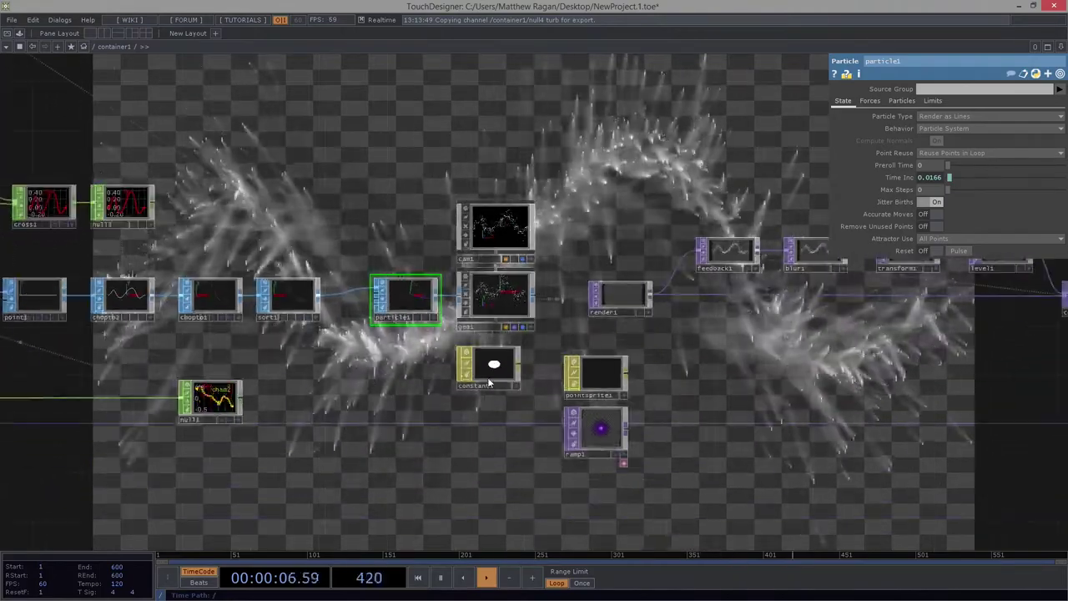
left_click_drag(212, 135, 463, 258)
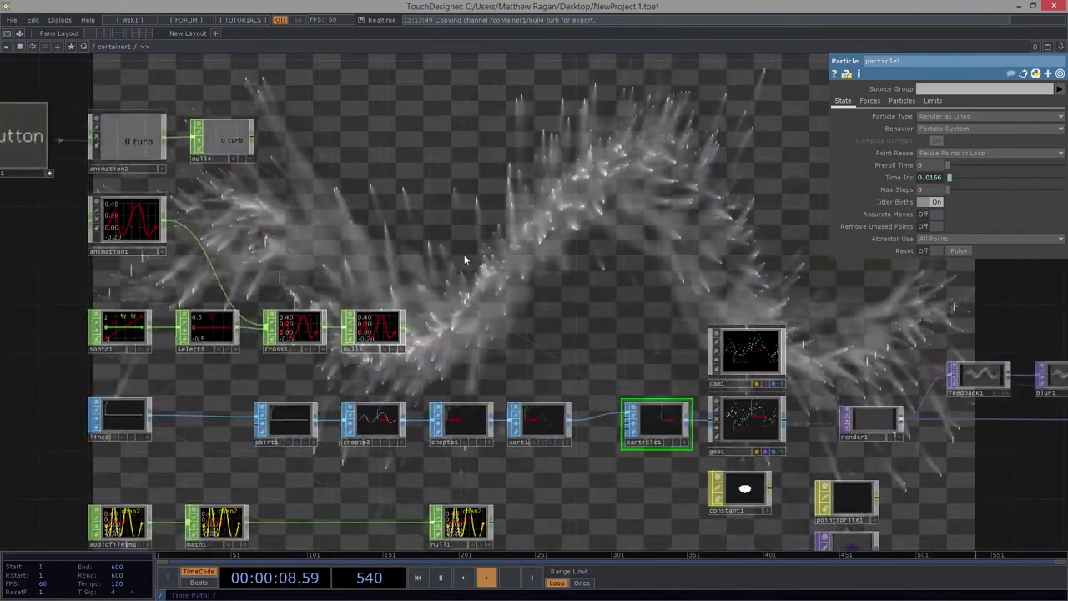
left_click_drag(538, 282, 657, 385)
scroll(275, 177, "up", 3)
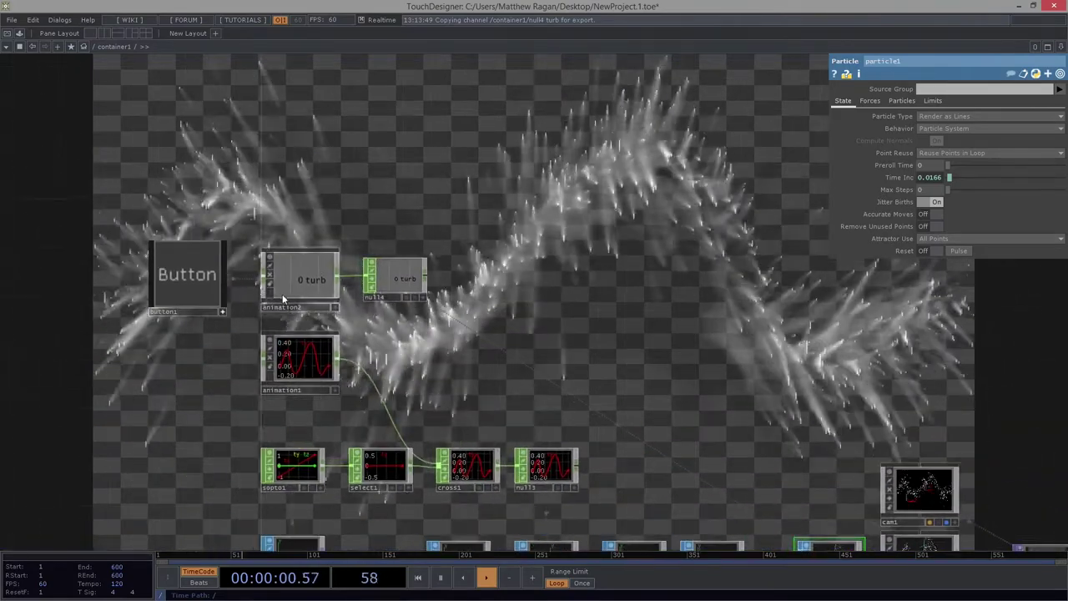
right_click_drag(302, 164, 419, 261)
key("ctrl+c")
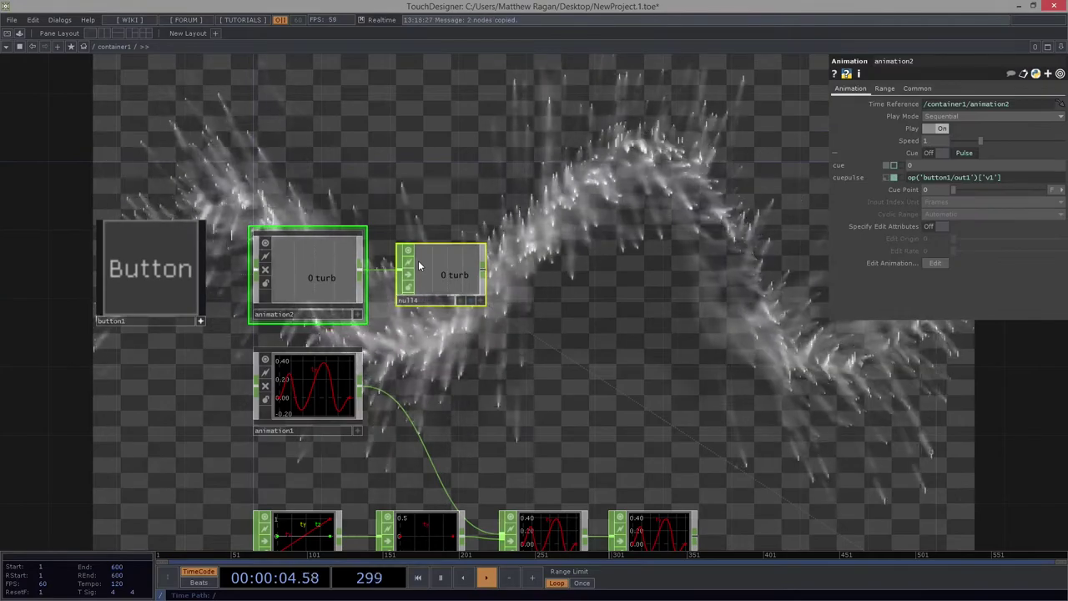
key("ctrl+v")
left_click_drag(295, 337, 295, 104)
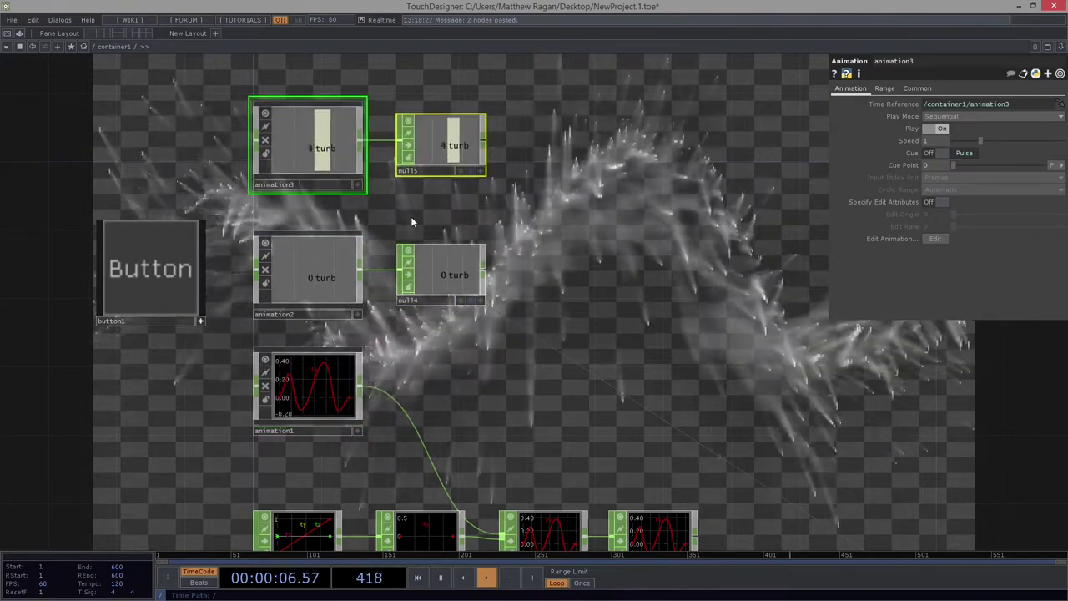
Step: Open the copied animation3 component in the animation channel editor
left_click_drag(406, 217, 415, 248)
scroll(318, 161, "up", 3)
left_click(348, 176)
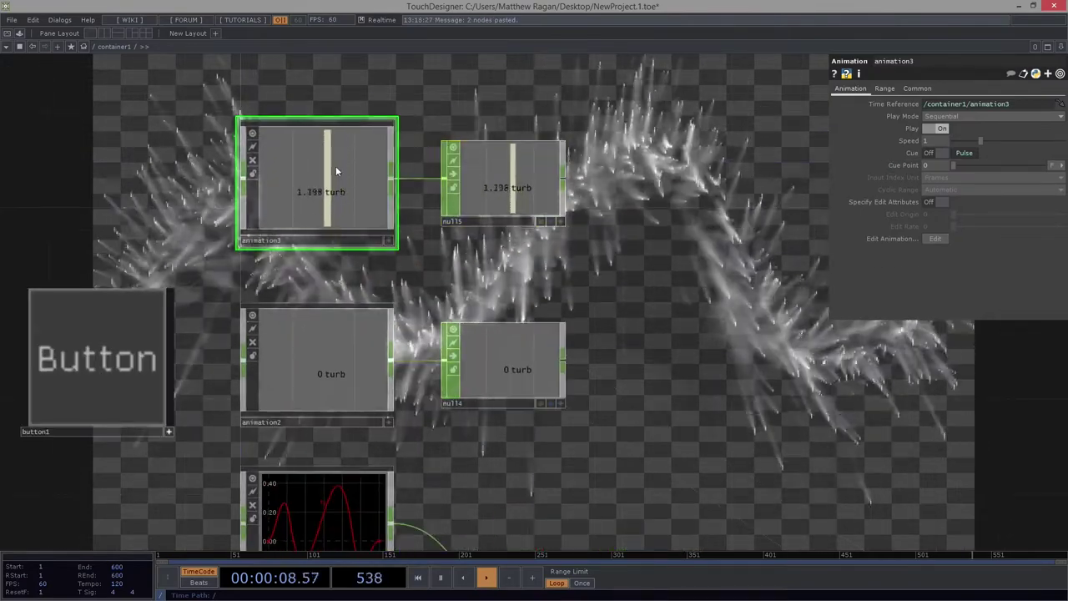
right_click(336, 167)
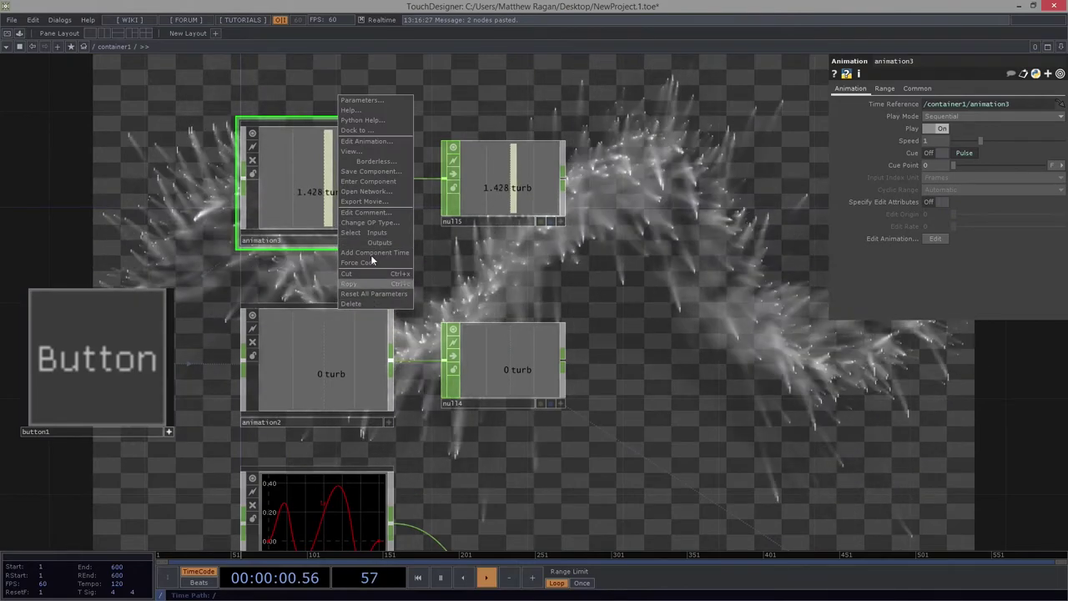
left_click(364, 141)
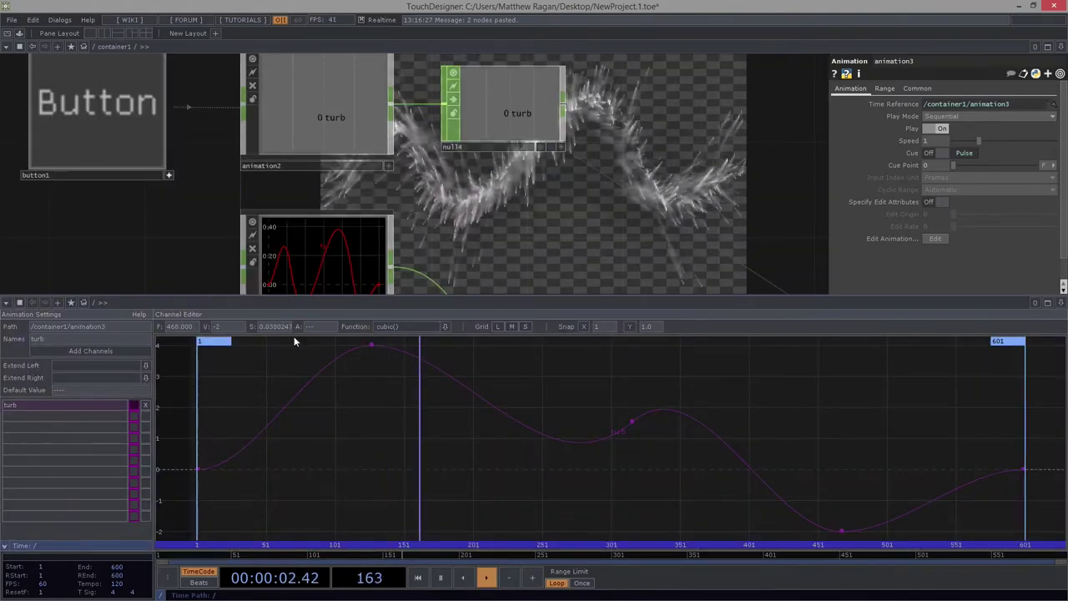
Step: Delete animation3's turb channel and add the four channels r, g, b and a using the name pattern [rgba]
left_click(147, 407)
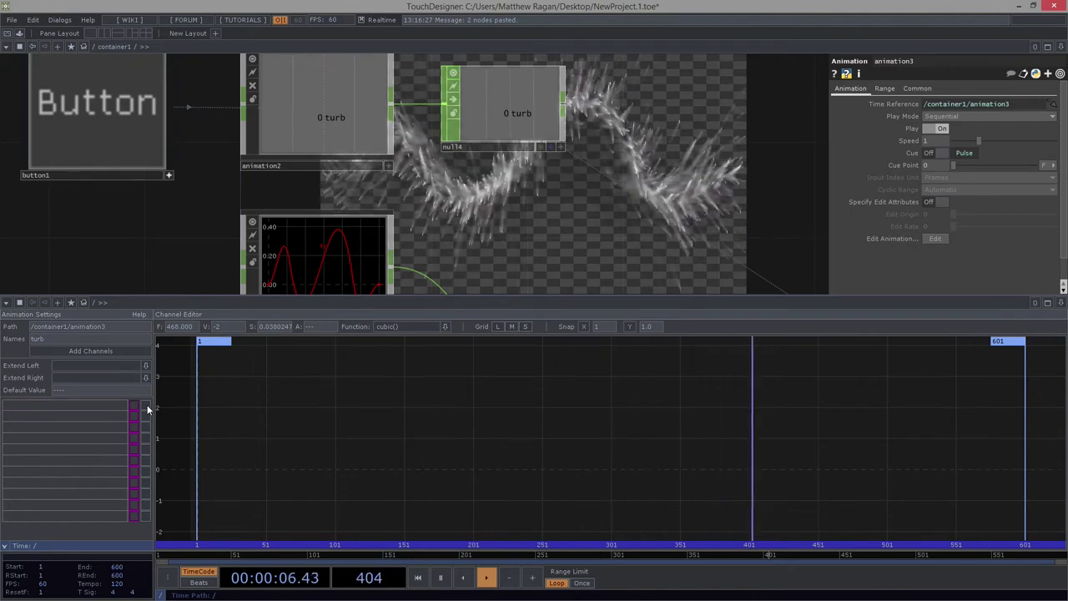
left_click_drag(64, 339, 20, 339)
key("BackSpace")
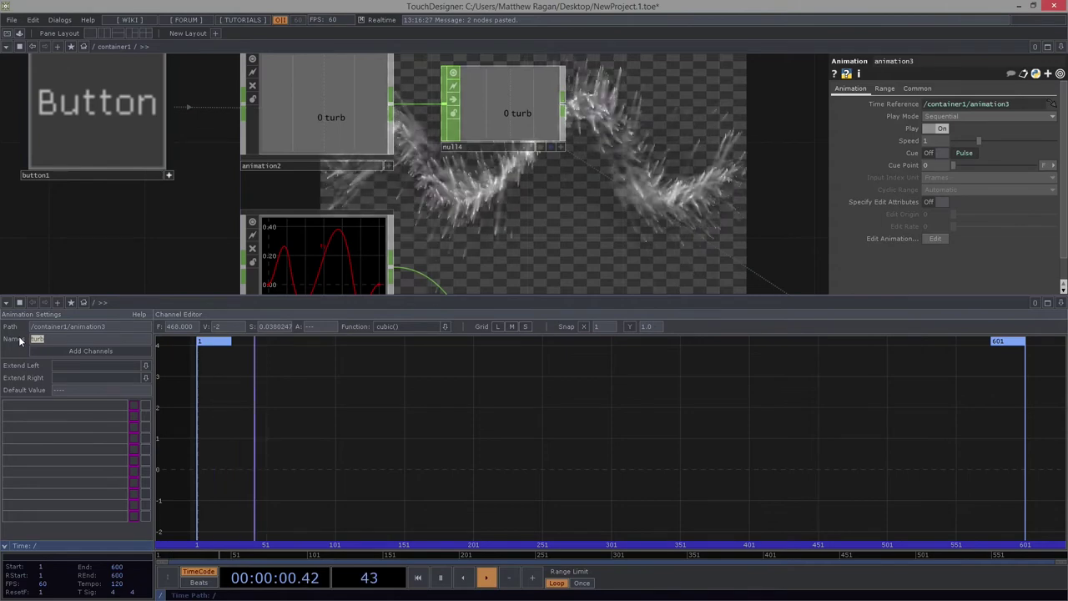
type("[")
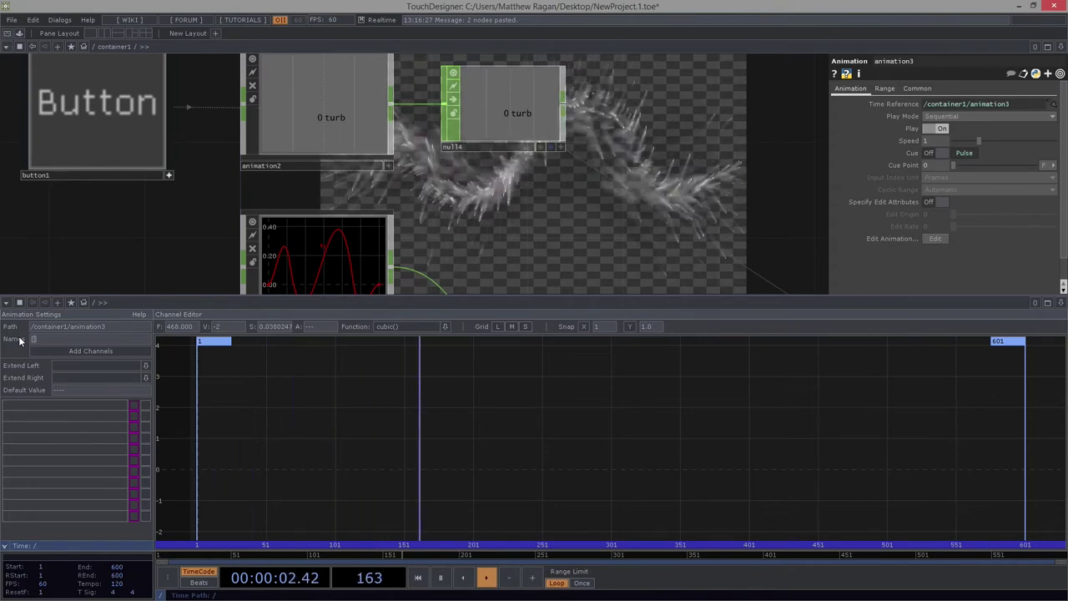
type("rgb]a")
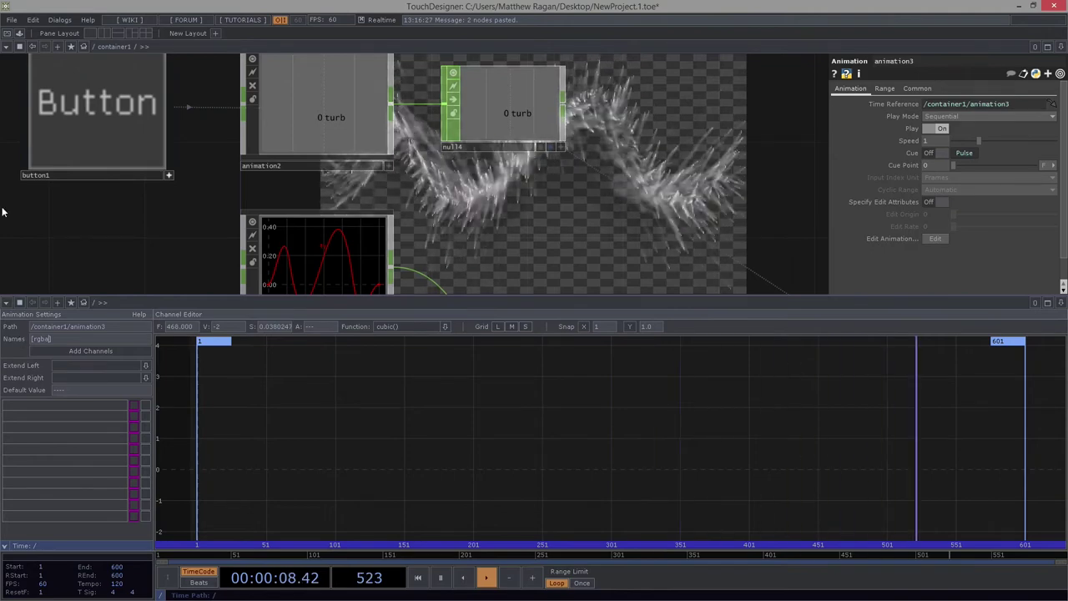
left_click(77, 352)
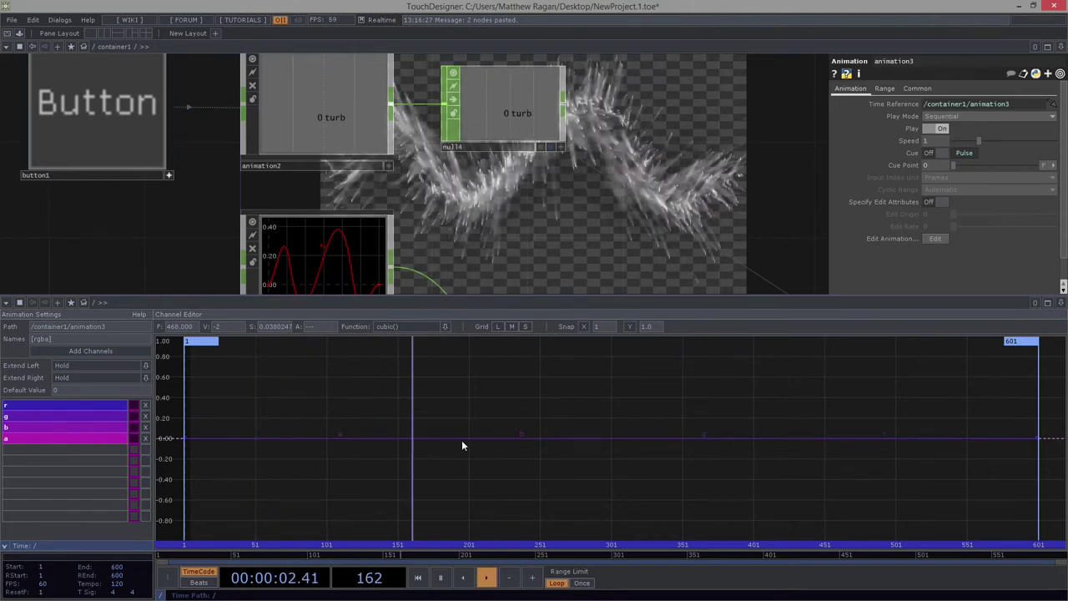
Step: Set the first and last keyframes of animation3's a channel to a value of 1
left_click_drag(181, 218, 164, 326)
left_click_drag(434, 183, 403, 303)
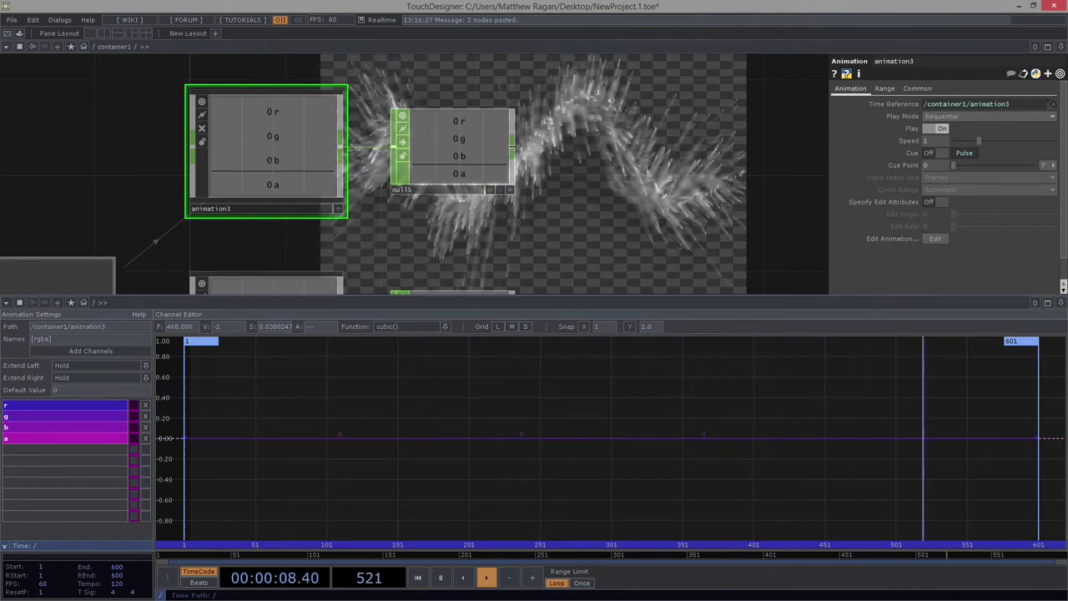
left_click(54, 438)
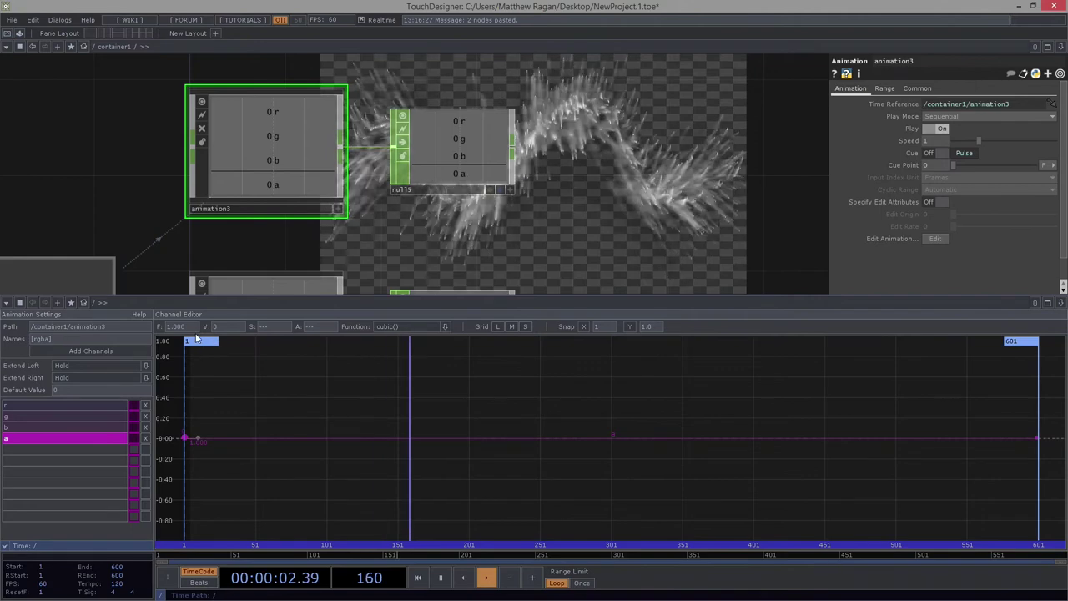
key("Return")
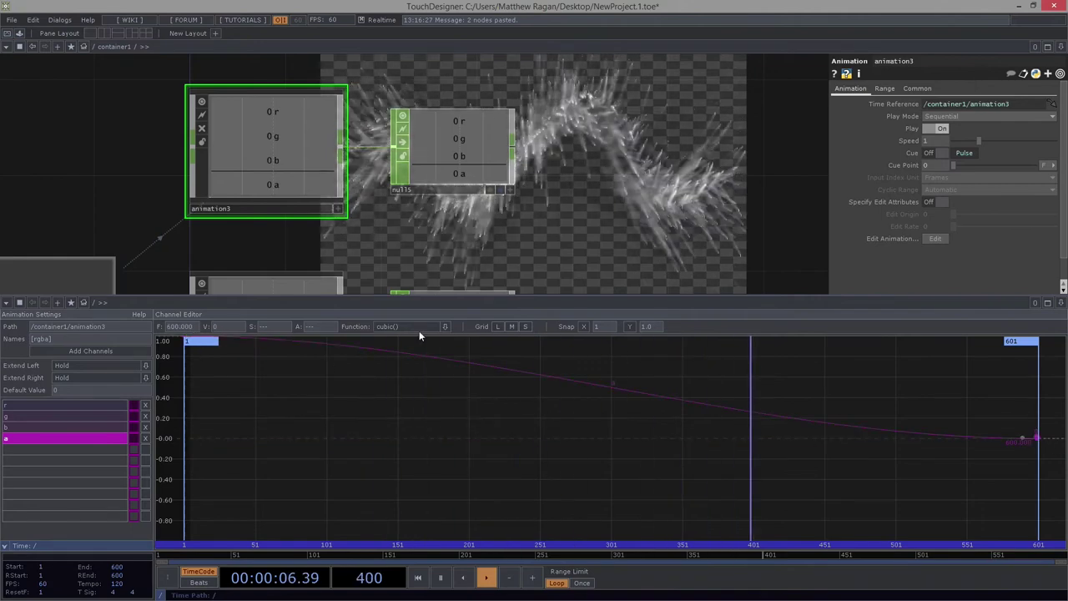
left_click_drag(238, 328, 166, 328)
type("1")
key("Return")
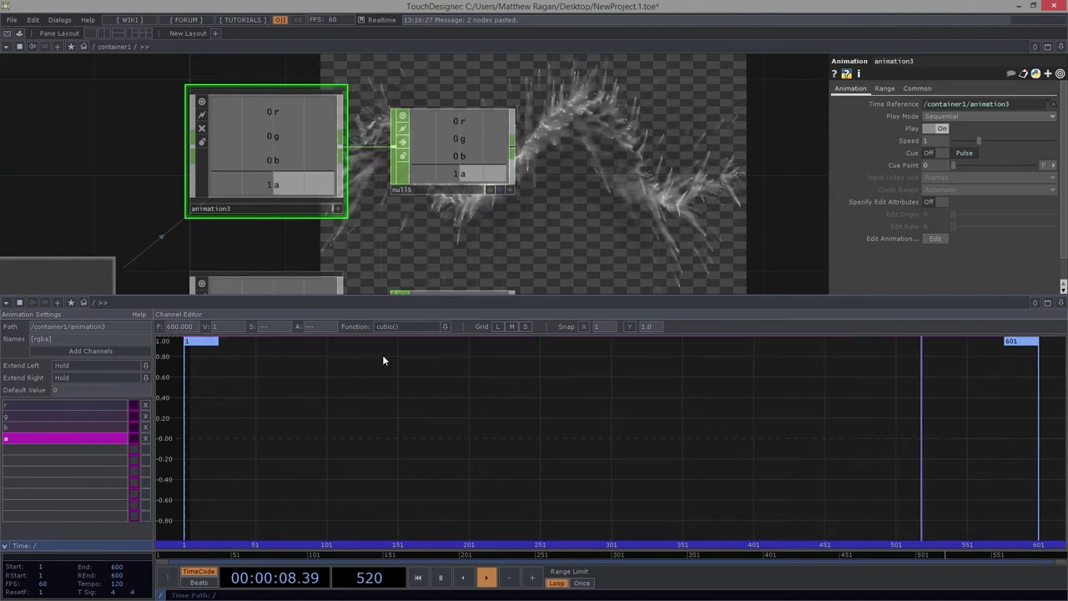
Step: Add three keyframes to the a curve and shape them to about 0.76 at frame 70, 0.94 at frame 261 and 0.70 at frame 416
key("h")
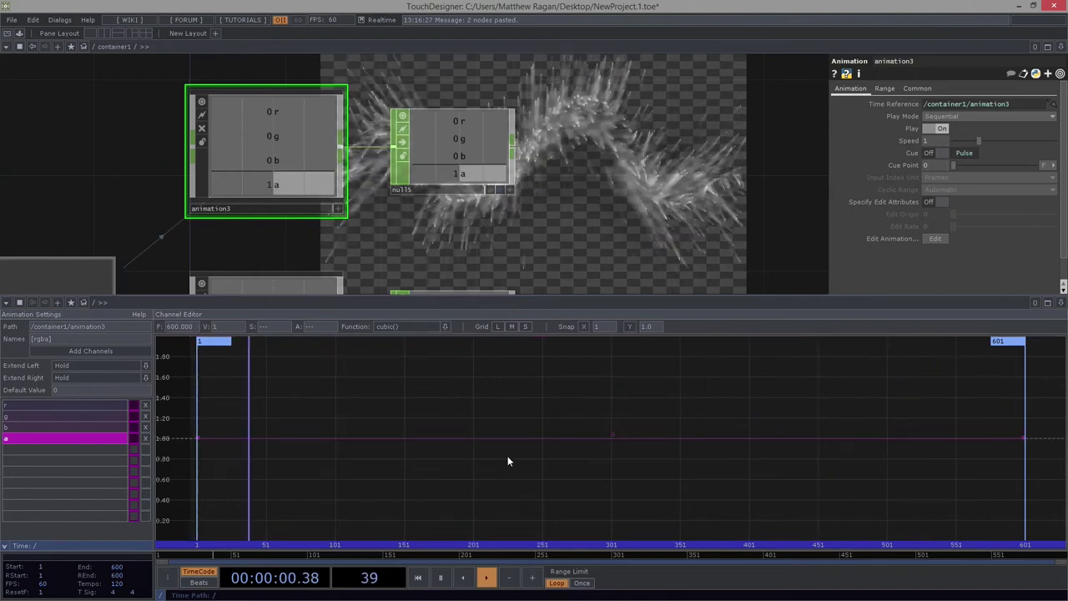
left_click(291, 439, "ctrl")
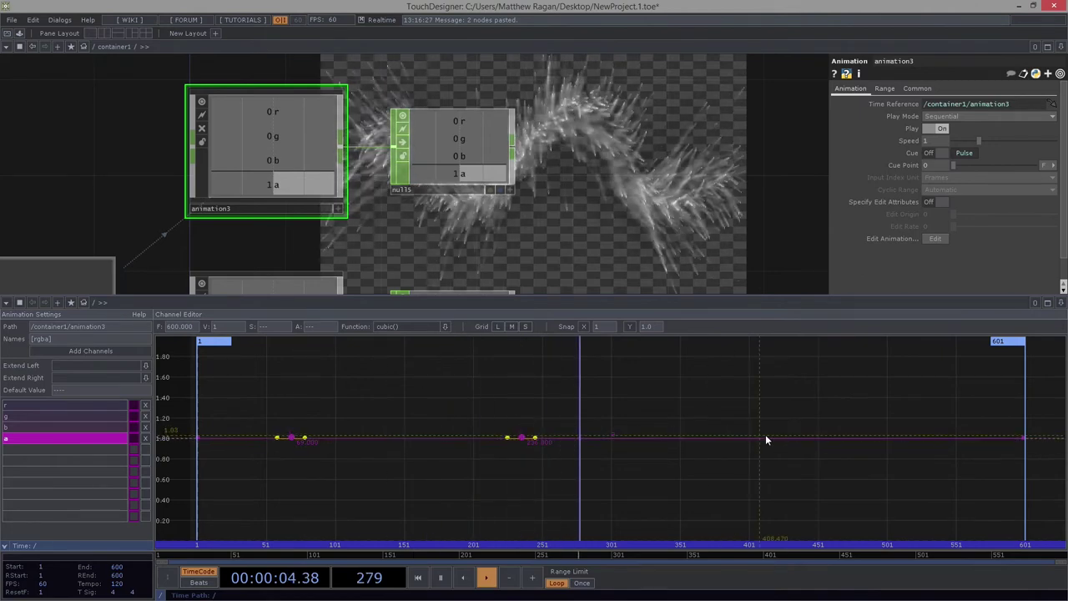
left_click_drag(292, 444, 295, 452)
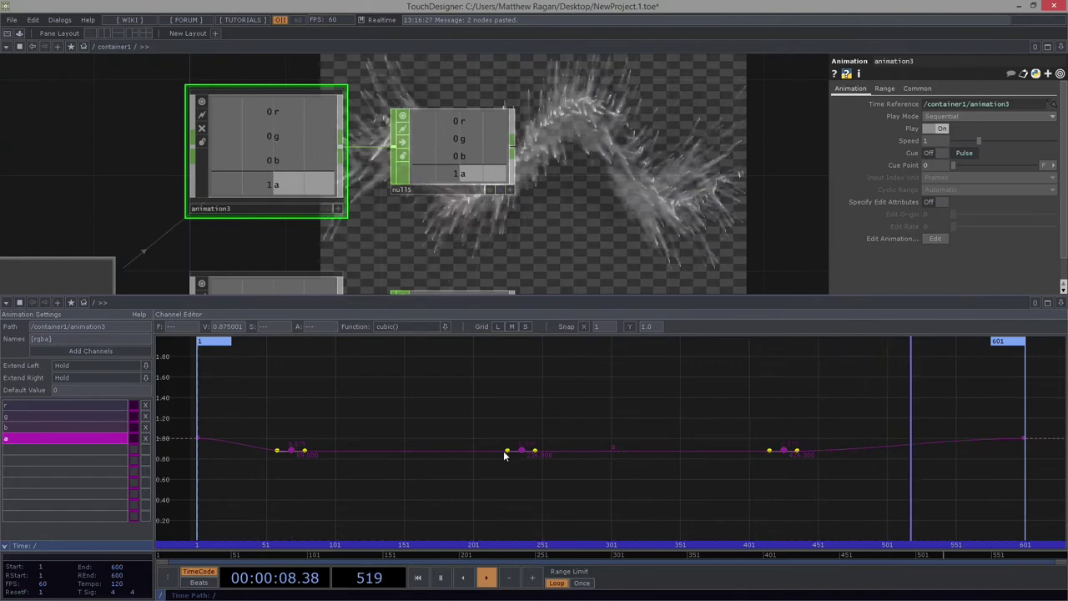
left_click_drag(524, 450, 522, 443)
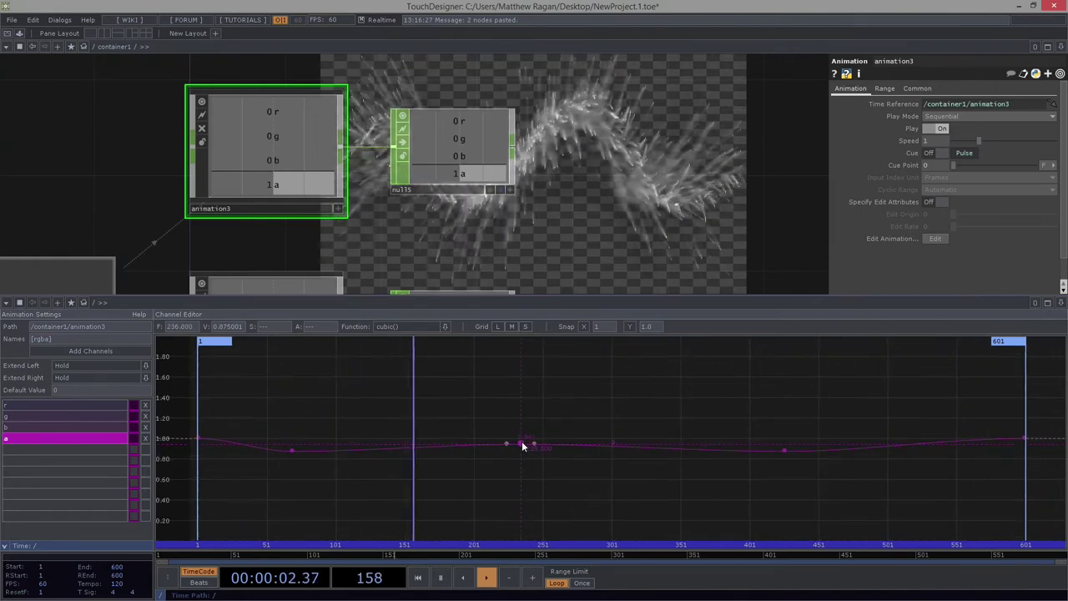
left_click_drag(782, 452, 770, 472)
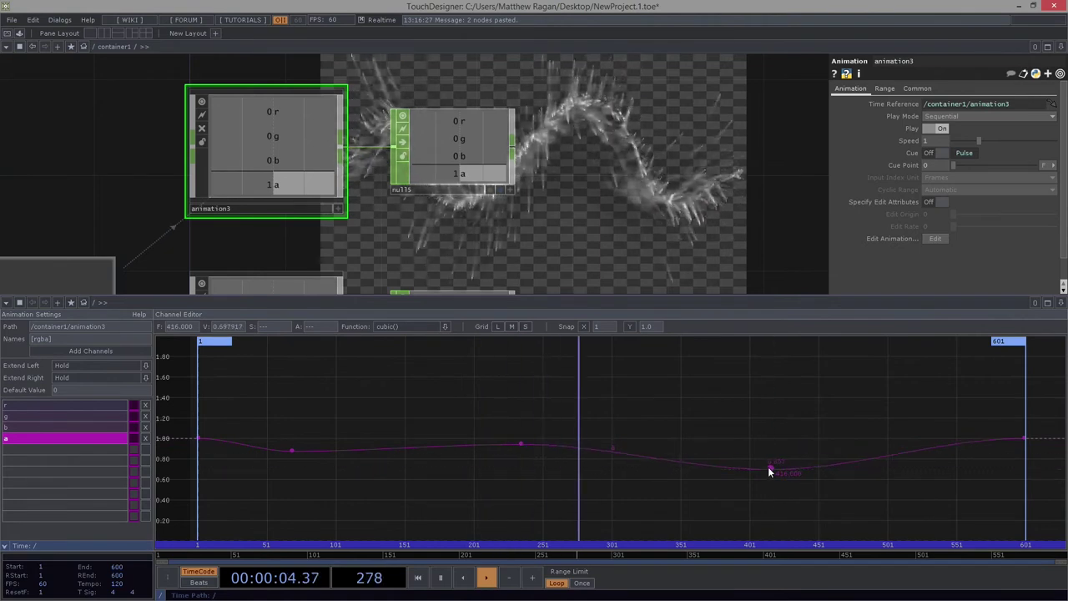
left_click_drag(527, 440, 590, 436)
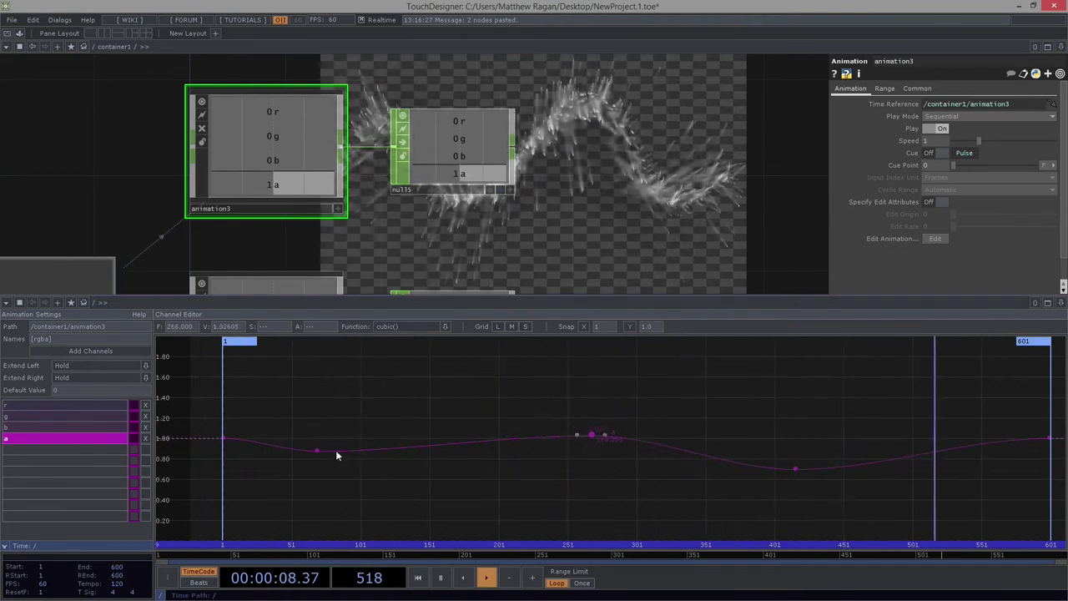
left_click_drag(318, 452, 318, 461)
left_click_drag(596, 436, 584, 444)
key("h")
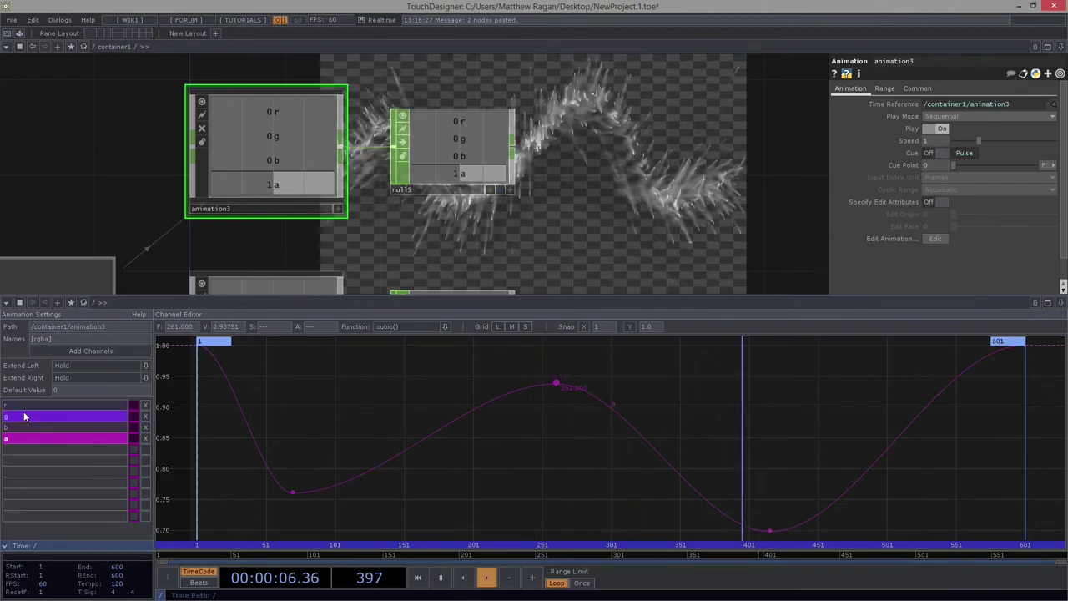
Step: Set the first and last keyframes of the r channel to a value of 1
left_click(57, 403)
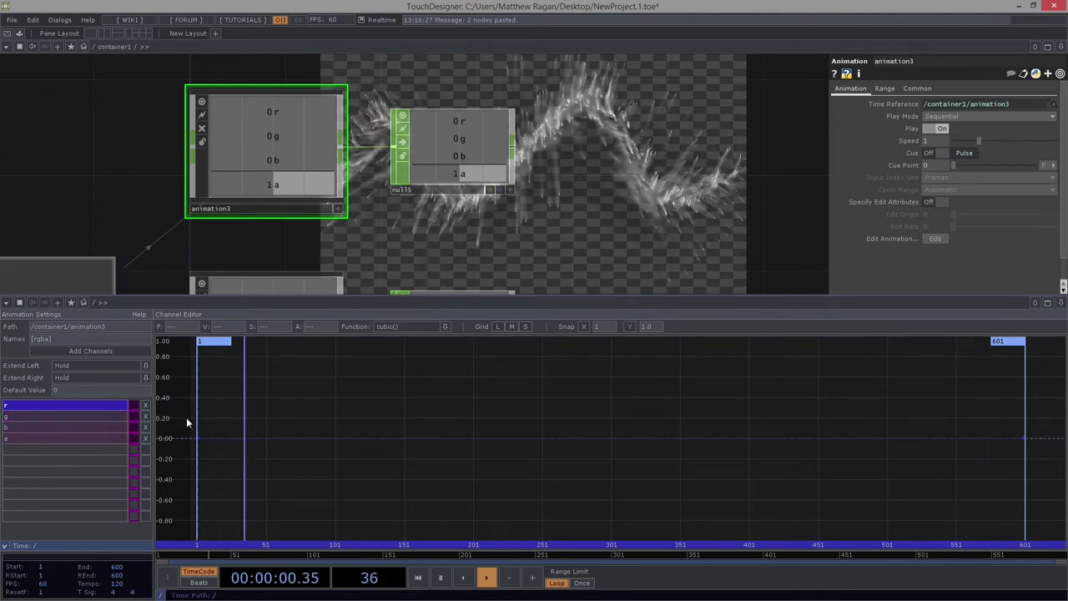
left_click(199, 439)
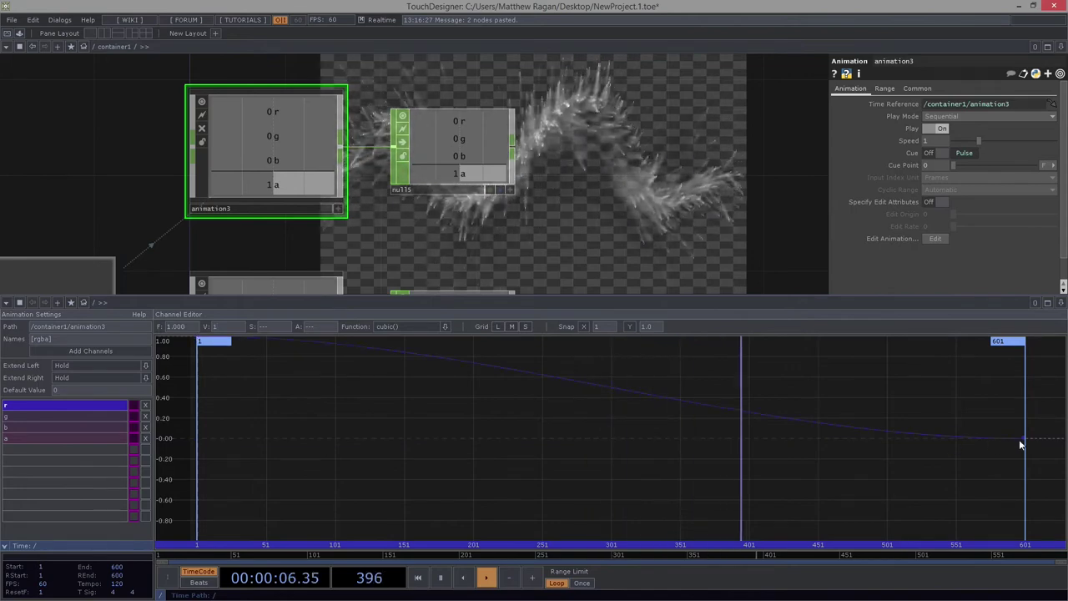
left_click_drag(218, 327, 190, 327)
type("1")
key("Return")
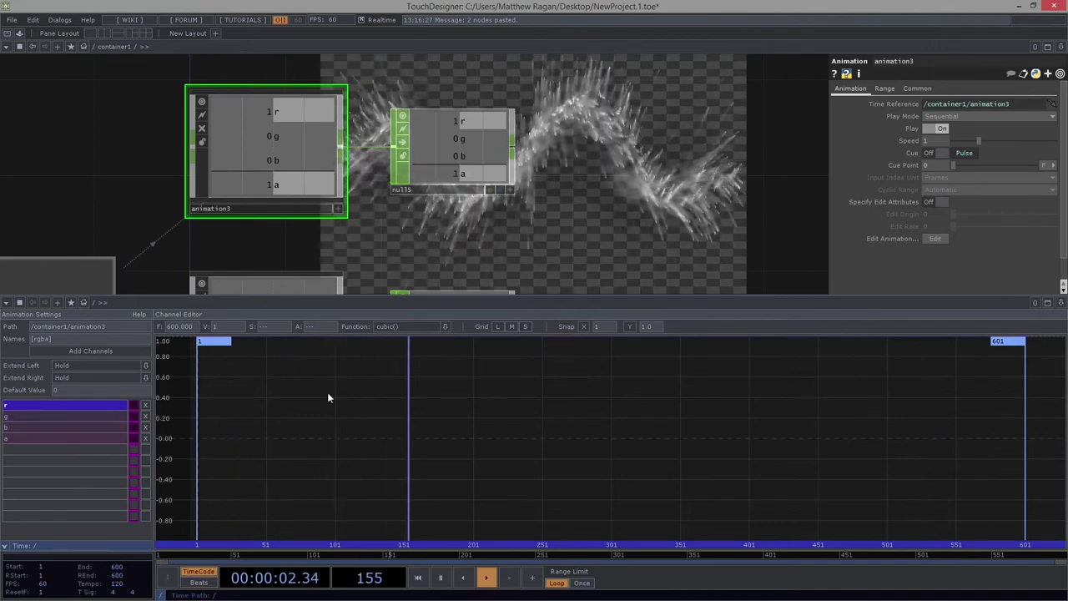
Step: Add four keyframes along the r curve between its ends and lower them together to about 0.75
key("h")
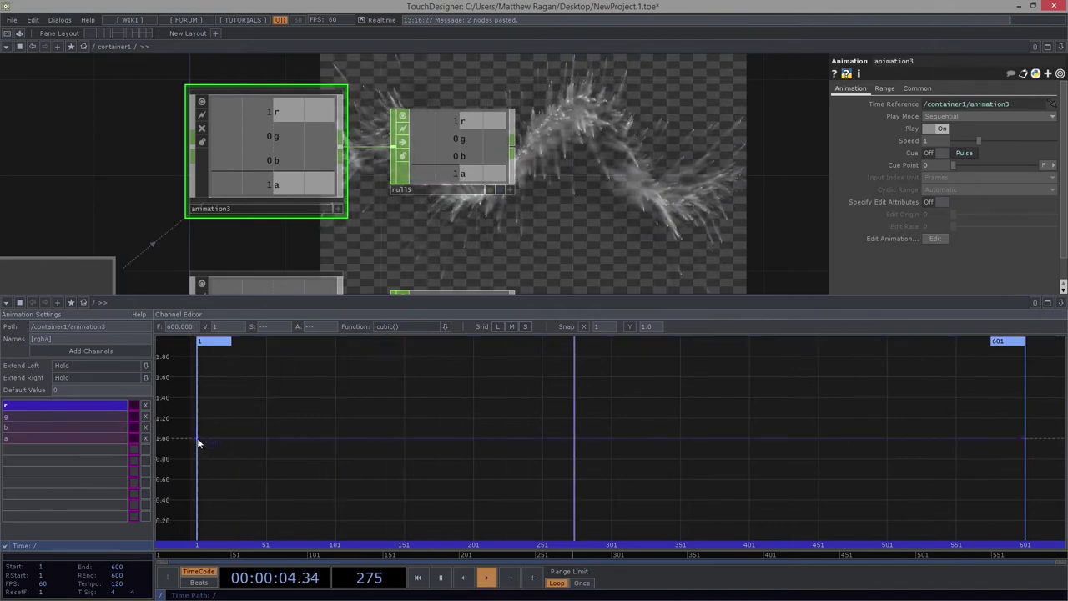
left_click(289, 438, "ctrl")
left_click(406, 439, "ctrl")
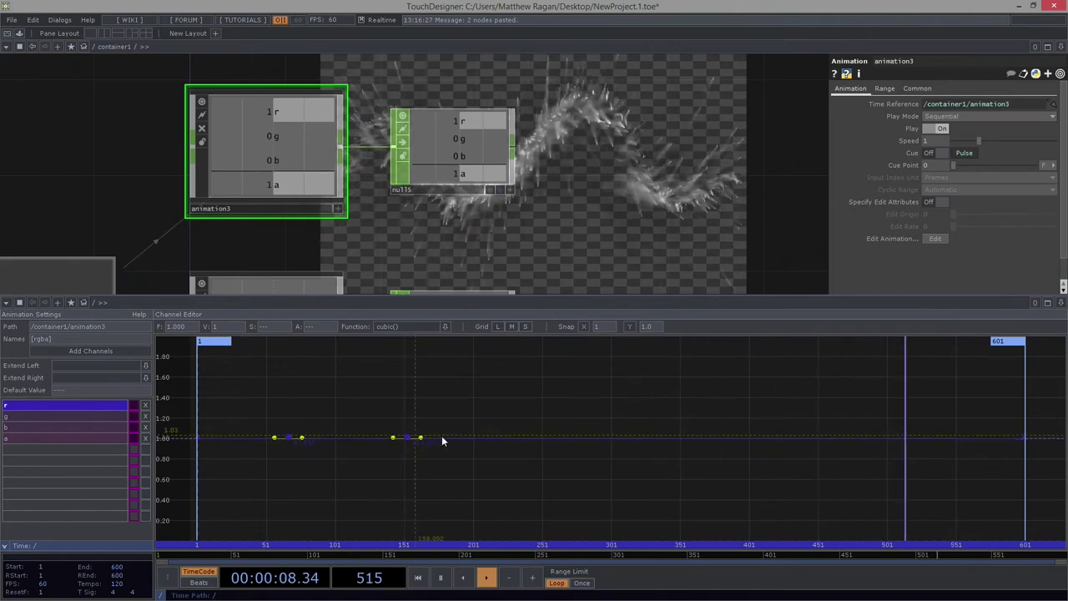
left_click(760, 438, "ctrl")
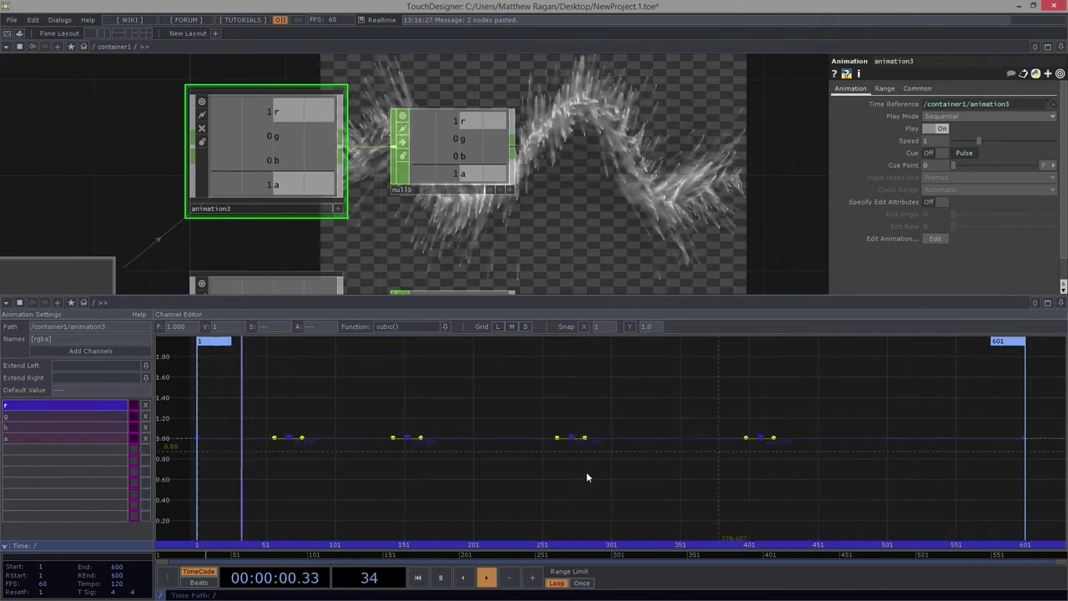
left_click_drag(289, 444, 289, 469)
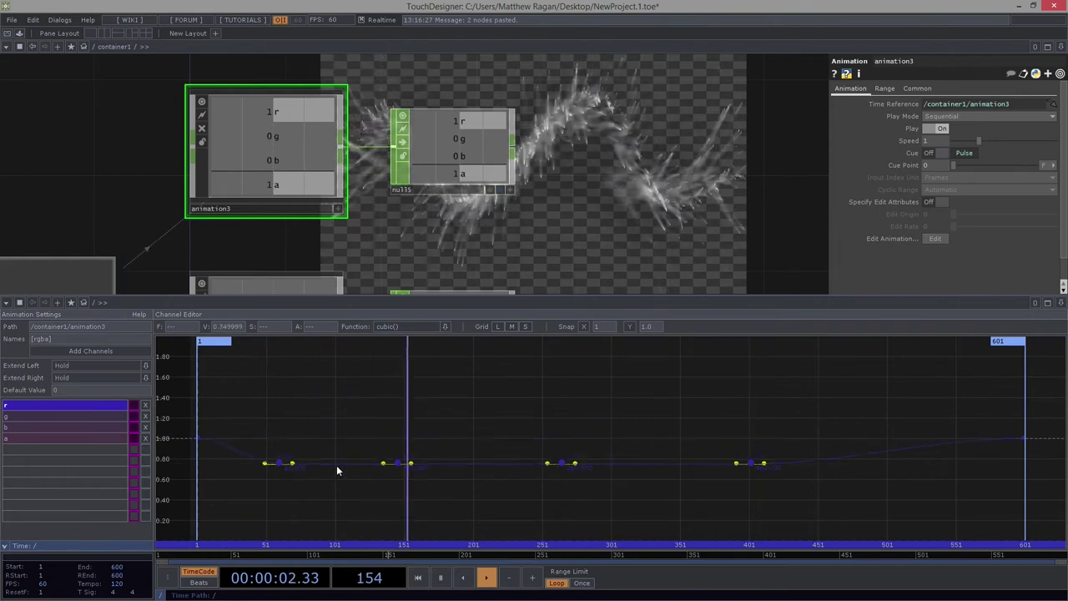
Step: Reshape the r curve with a peak near frame 206, a low of about 0.38 near frame 323 and a keyframe near frame 498
left_click_drag(399, 465, 401, 453)
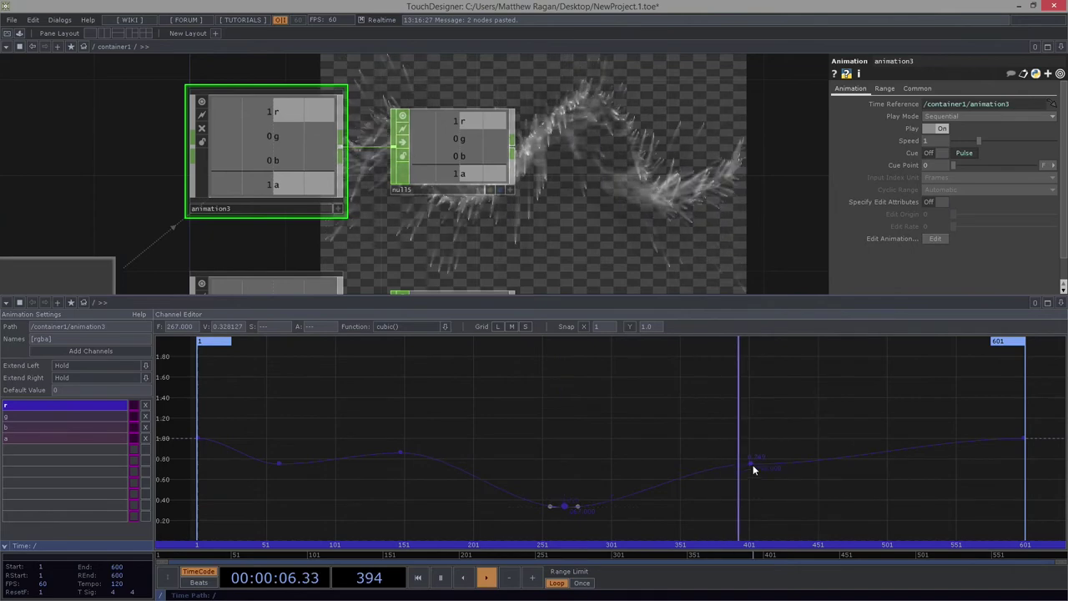
left_click_drag(886, 473, 888, 470)
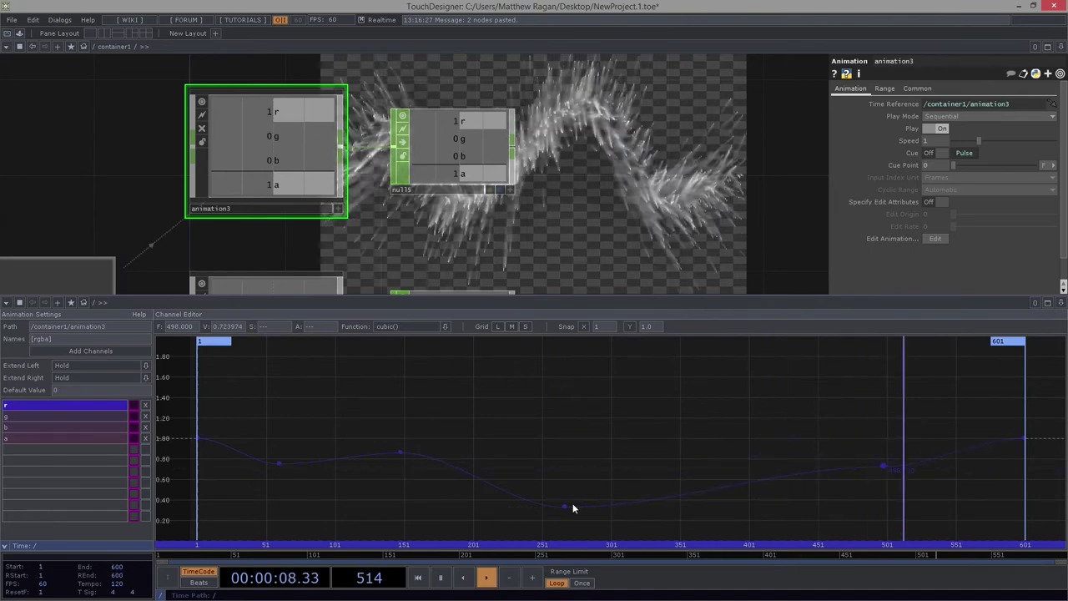
left_click_drag(568, 508, 631, 484)
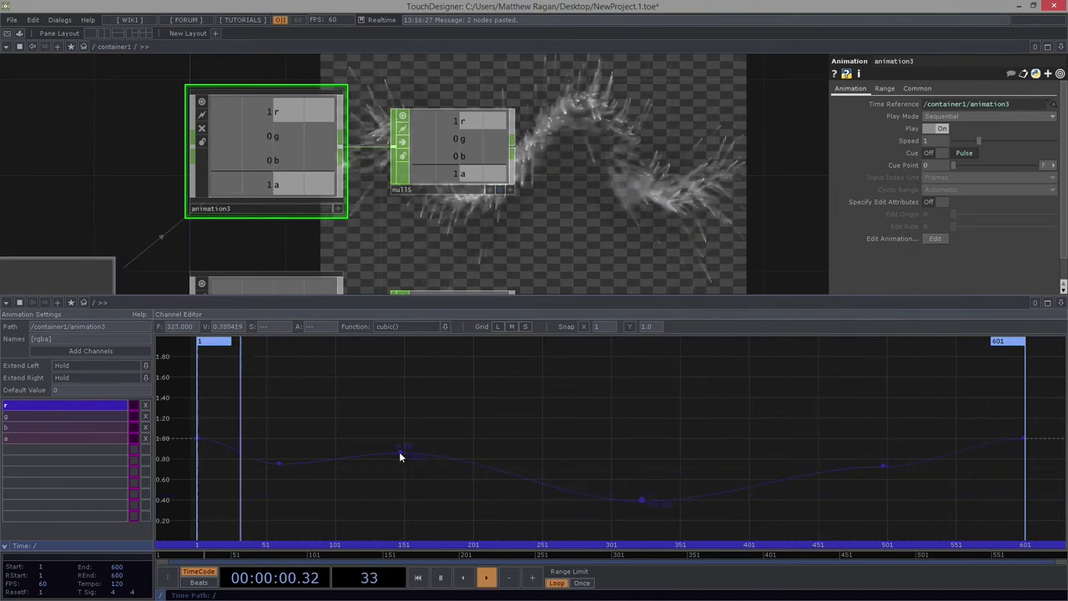
left_click(280, 462)
left_click_drag(294, 464, 293, 467)
Step: Set the first and last keyframes of the g channel to a value of 1
left_click(85, 416)
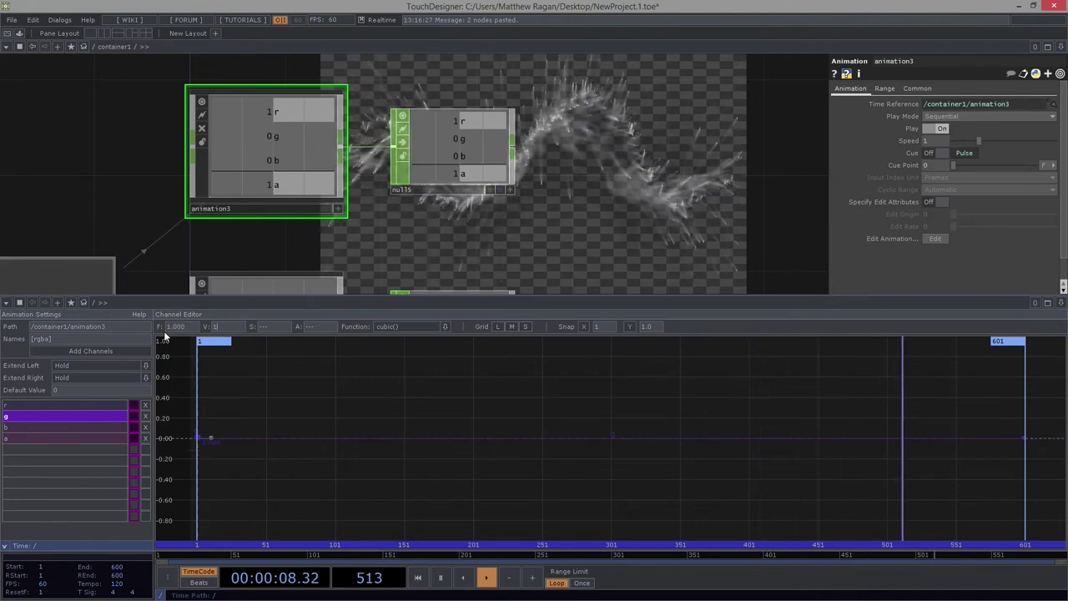
key("Return")
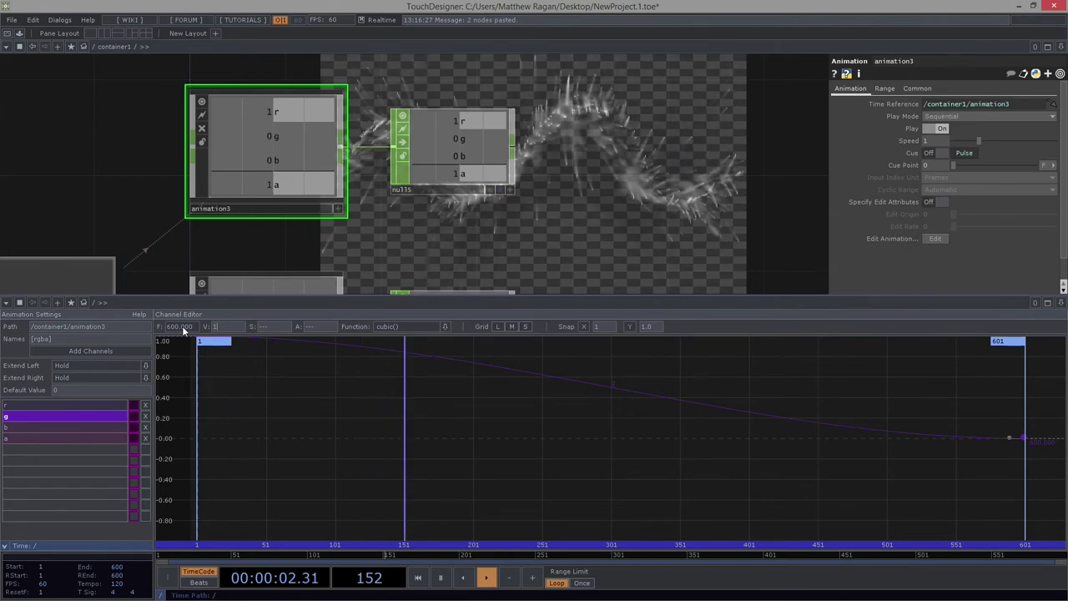
key("Return")
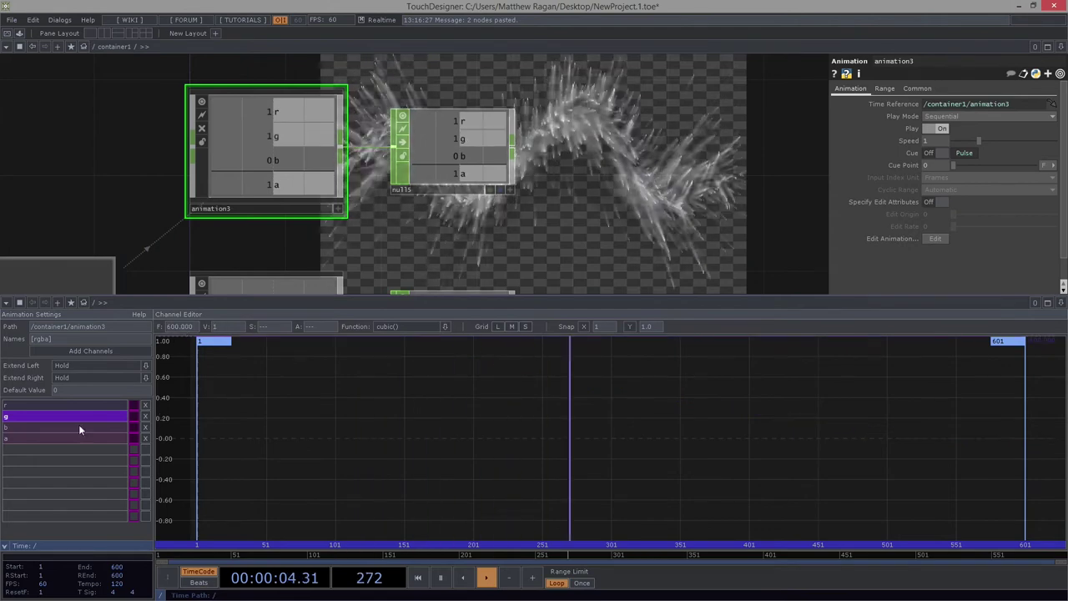
Step: Show the r and g curves together and add four keyframes along the g curve near frames 87, 217, 333 and 447
left_click(92, 404, "ctrl")
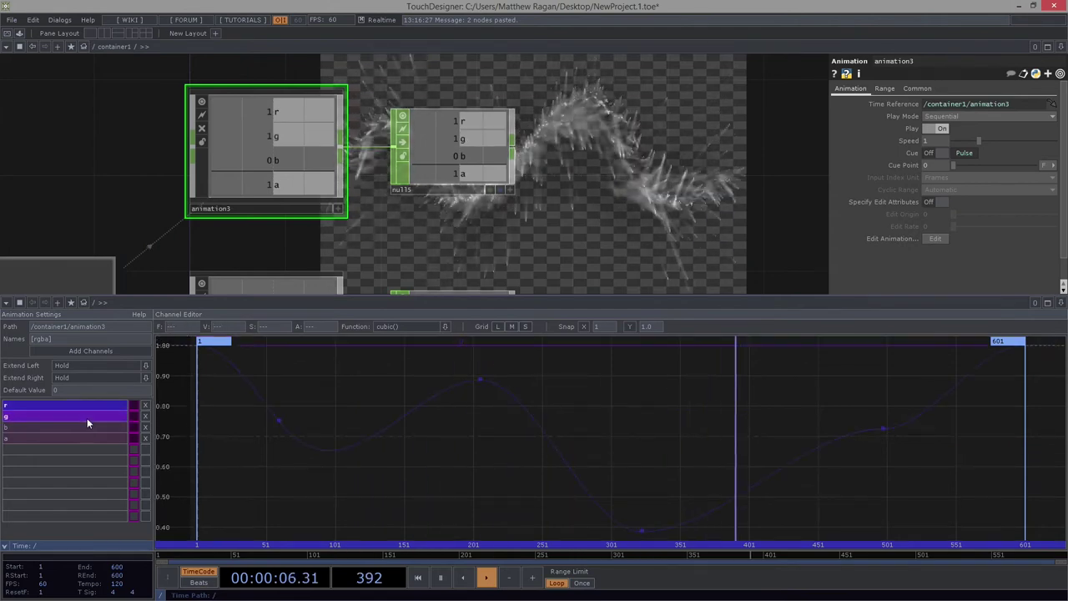
left_click(92, 438)
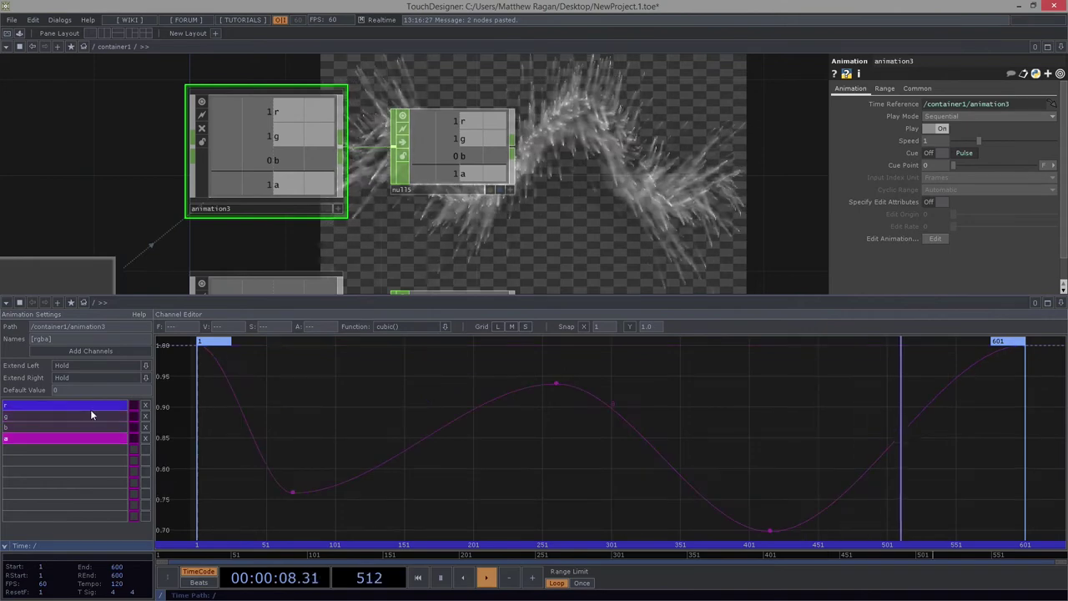
left_click(90, 408)
left_click(88, 417, "ctrl")
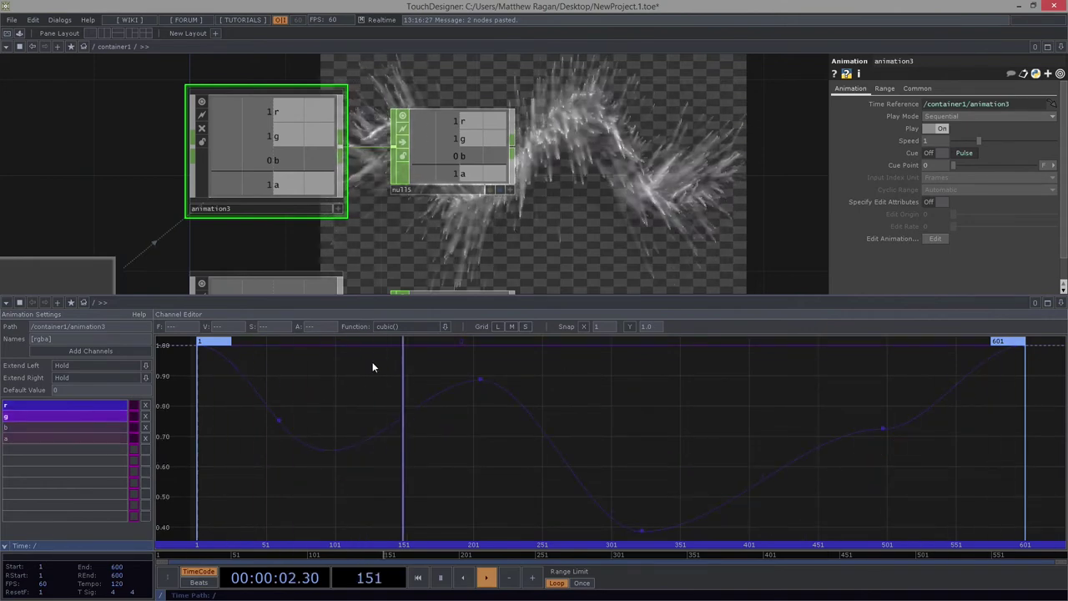
left_click(316, 346, "alt")
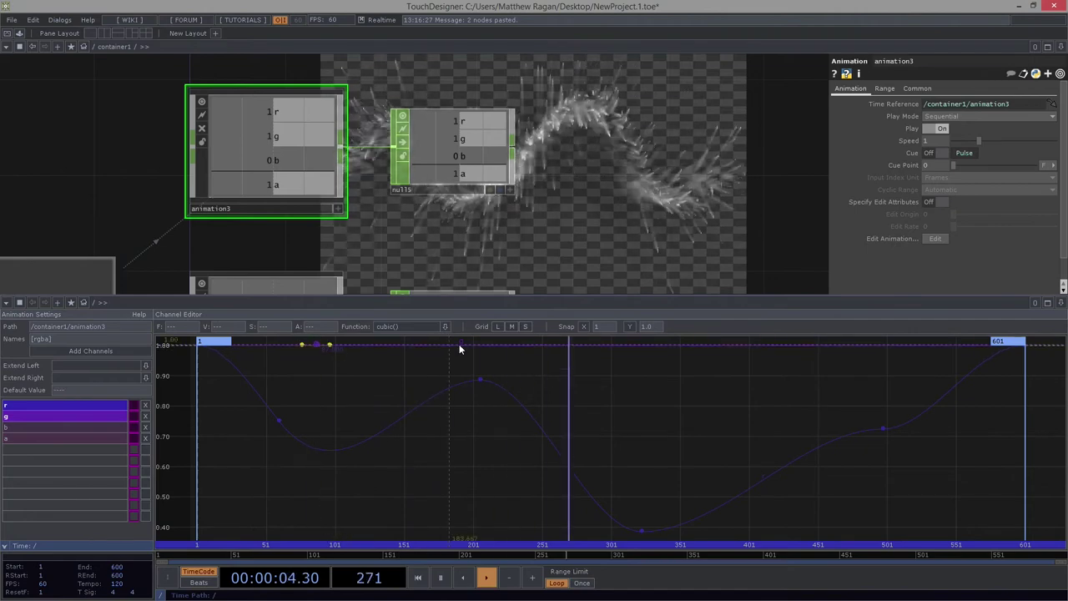
left_click(495, 346)
left_click(655, 346)
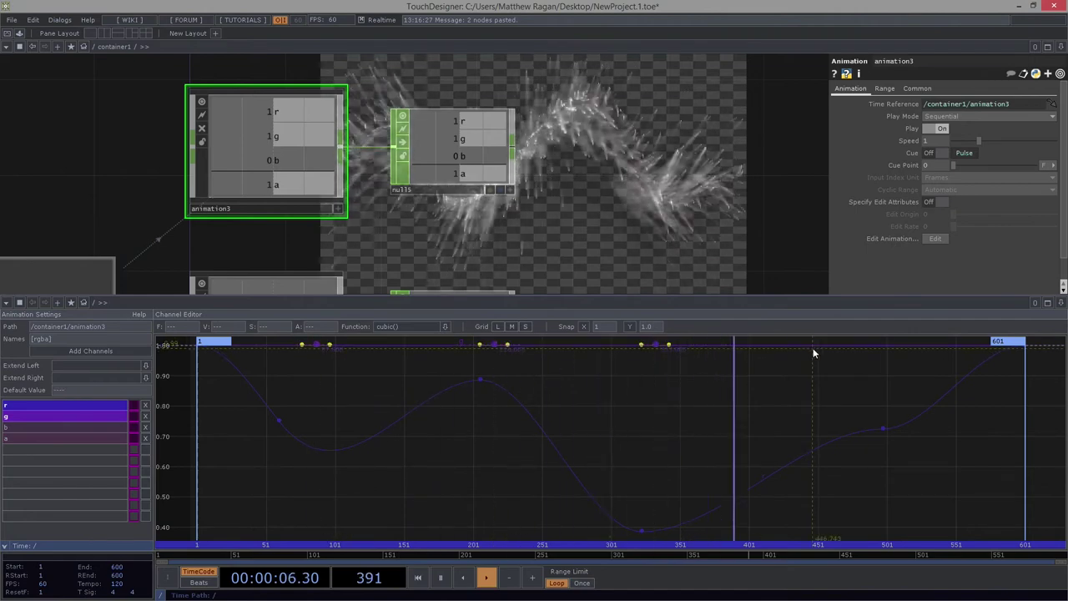
left_click(814, 346)
Step: Reshape the g curve with keyframes near frame 111 at about 0.92, 198 at 0.5, 324 at 0.92 and 396 at 0.76
left_click_drag(320, 349, 317, 408)
left_click_drag(499, 409, 466, 496)
left_click_drag(319, 406, 321, 367)
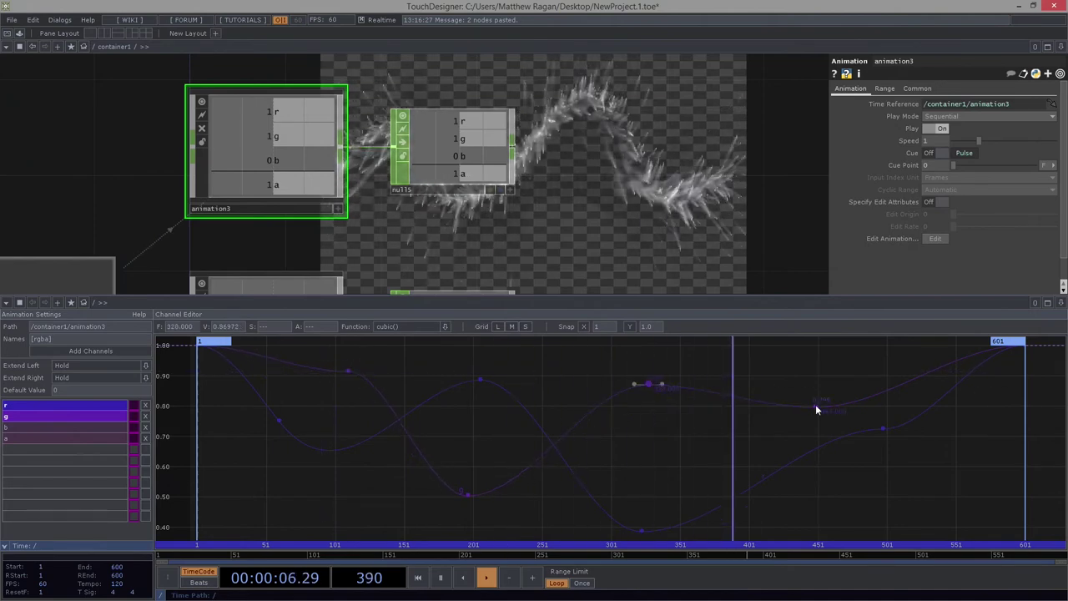
left_click_drag(827, 499, 730, 378)
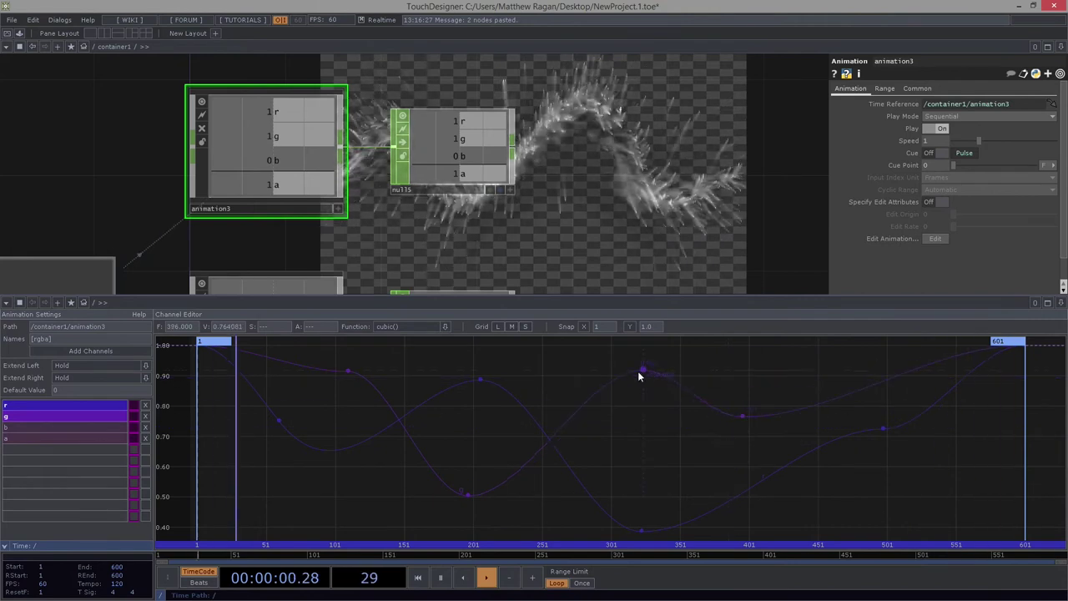
Step: Set the first and last keyframes of the b channel to a value of 1
left_click(48, 428)
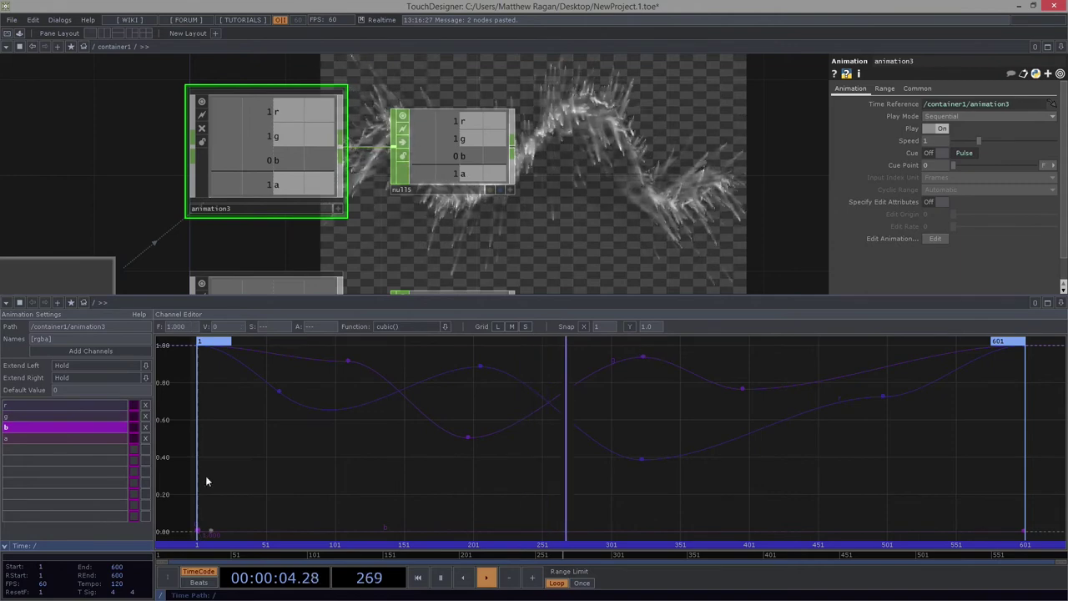
left_click(197, 530)
type("1")
key("Return")
left_click(1023, 532)
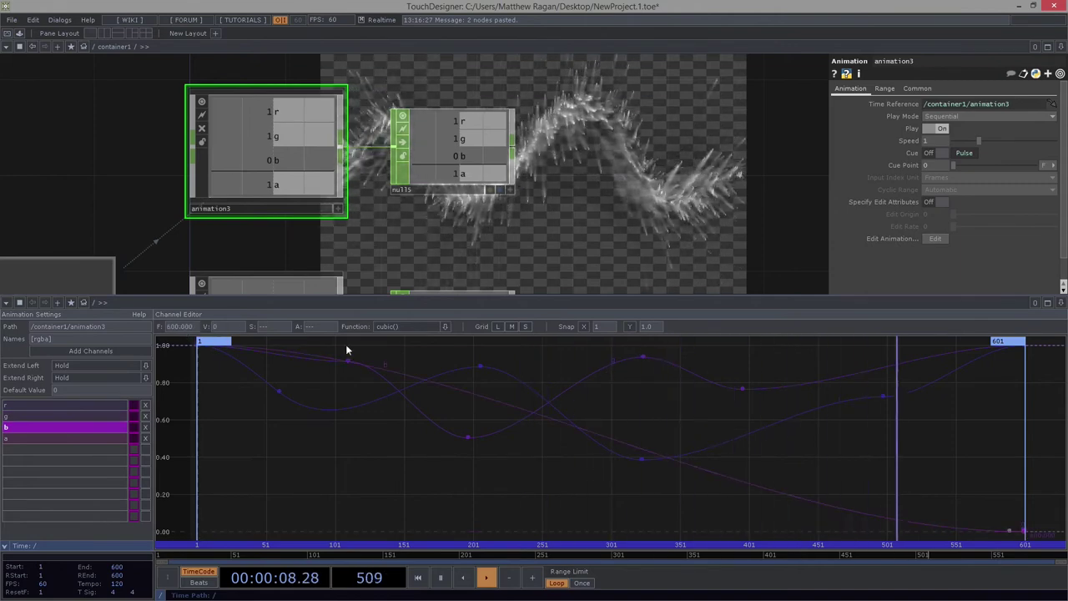
type("1")
key("Return")
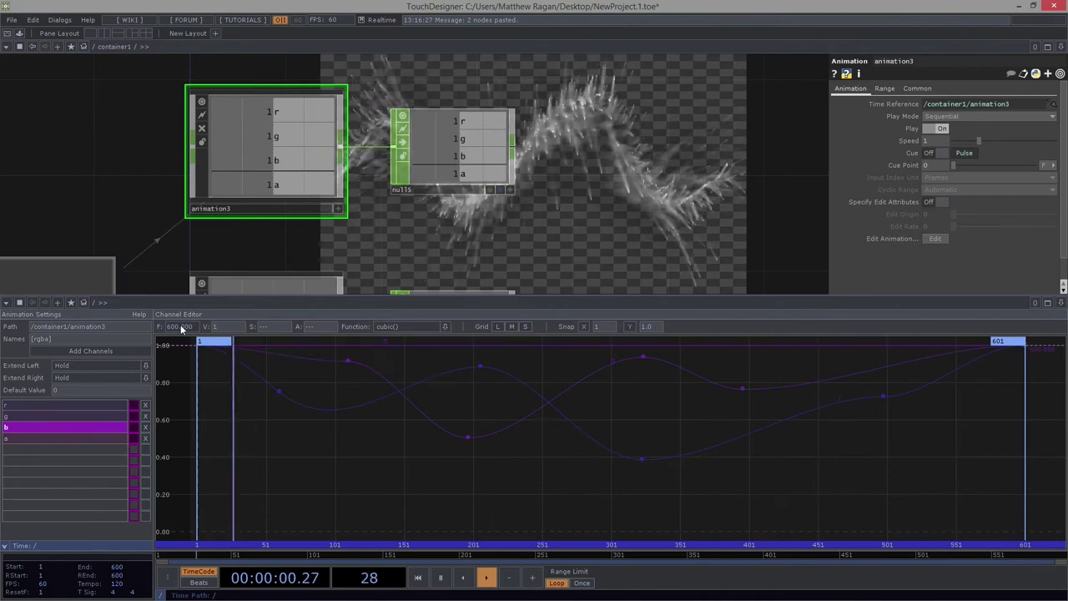
Step: Add a keyframe midway along the b curve, placing it at frame 300 with a value of about 0.02
left_click(582, 345, "ctrl")
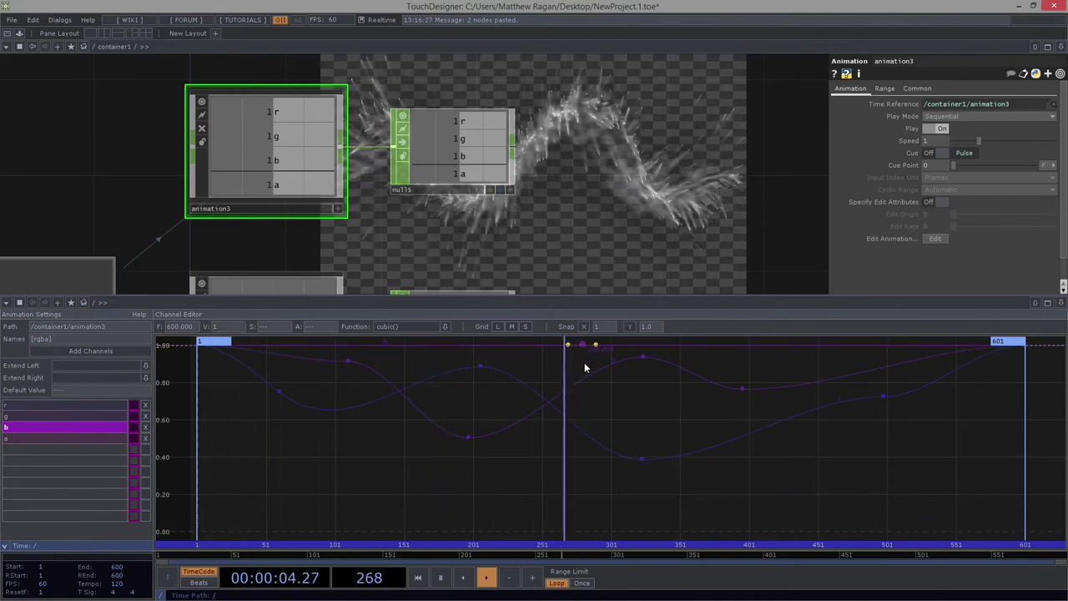
left_click(550, 363)
left_click(582, 343)
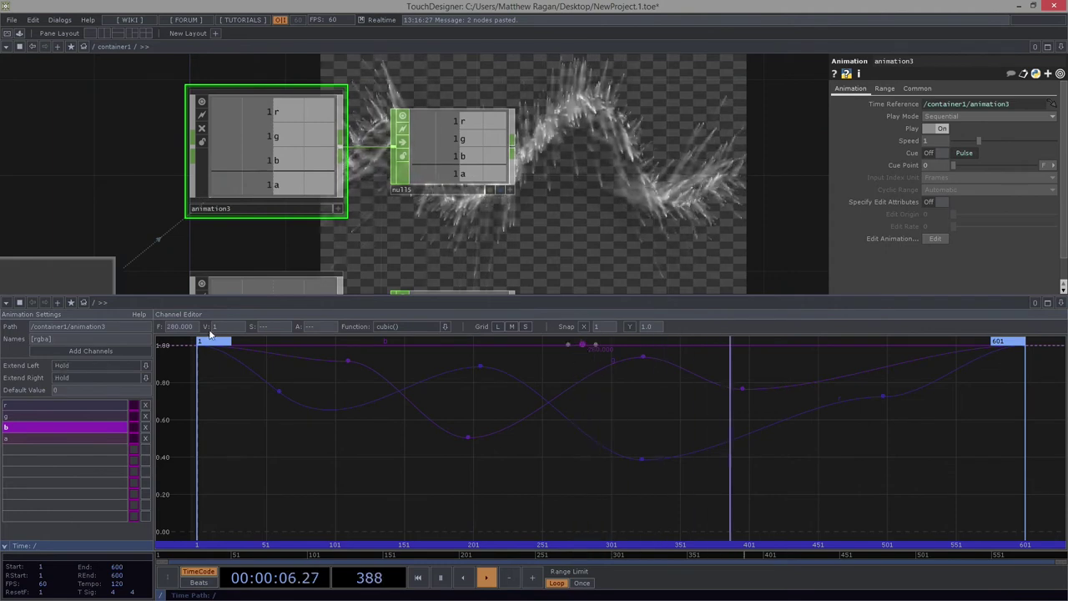
left_click_drag(584, 349, 583, 413)
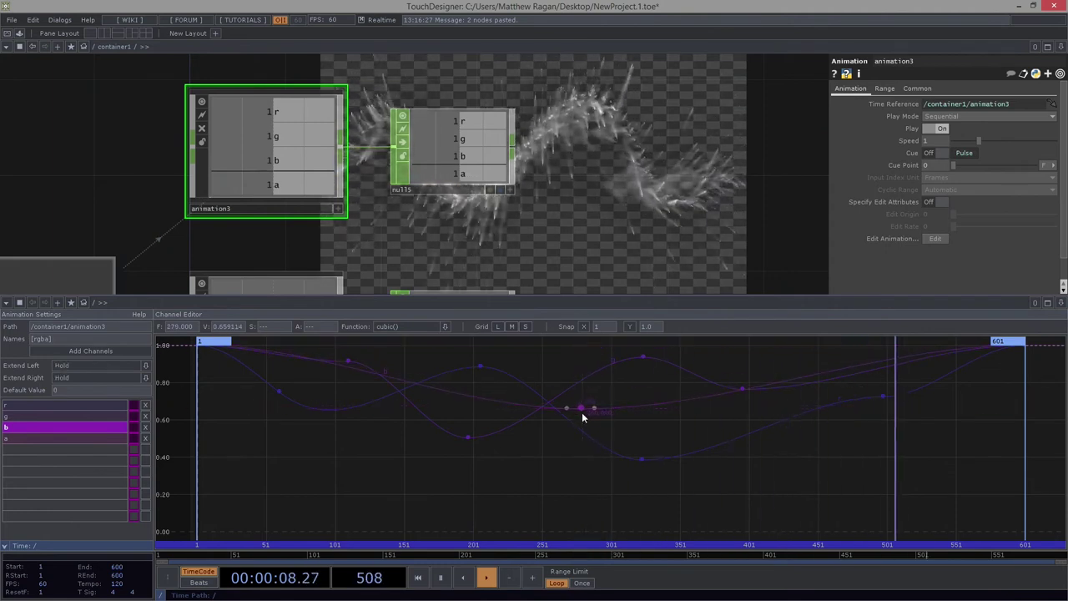
type("300")
key("Return")
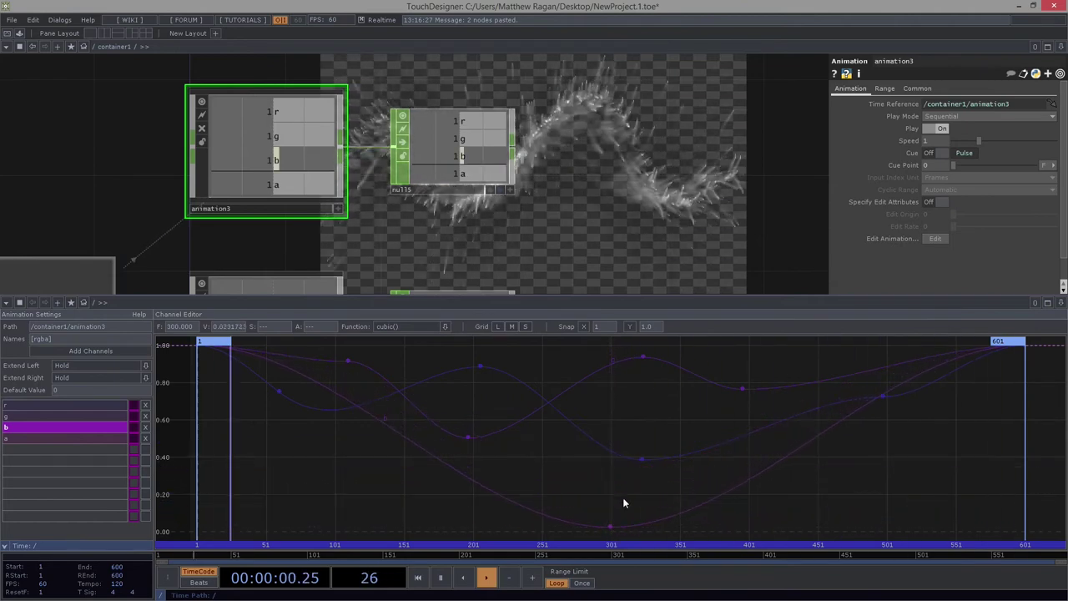
Step: Show the r, g, b and a curves together and examine the channel values of animation3 and null5
left_click(77, 439, "shift")
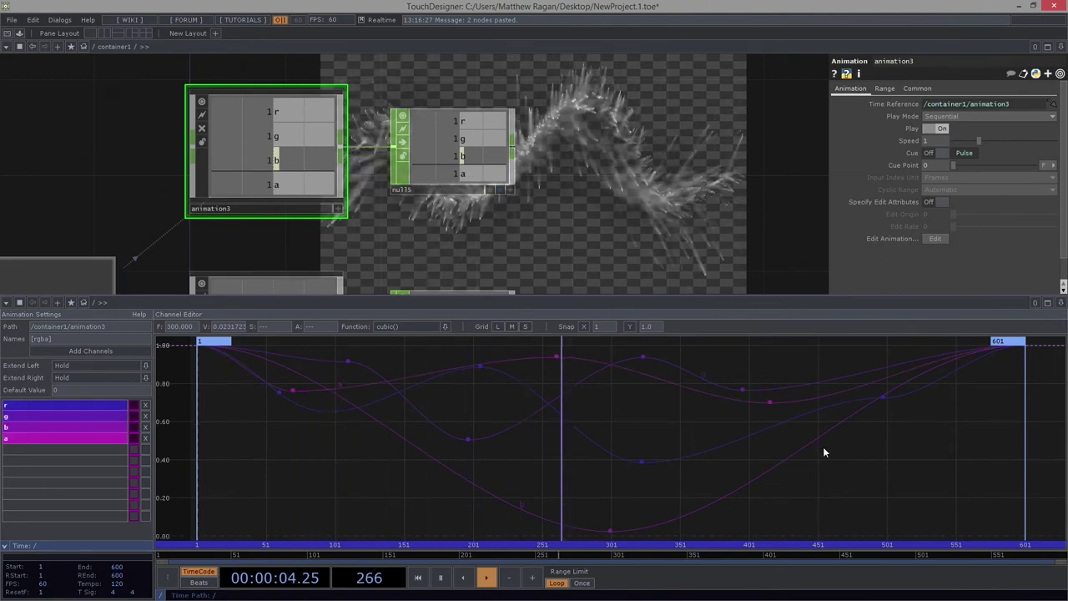
left_click_drag(74, 202, 133, 168)
scroll(132, 169, "down", 3)
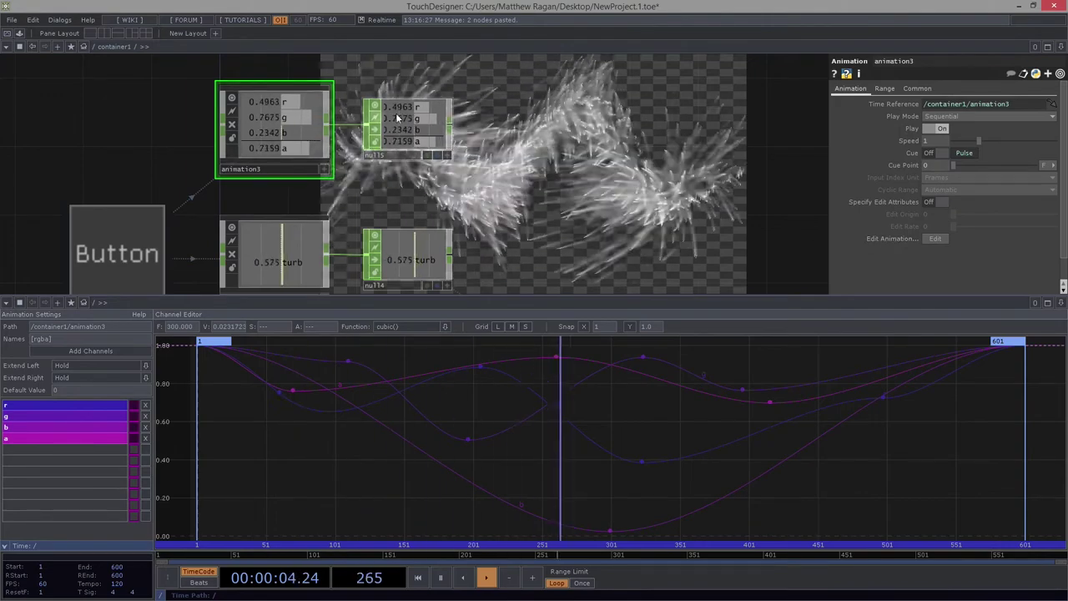
scroll(417, 106, "up", 3)
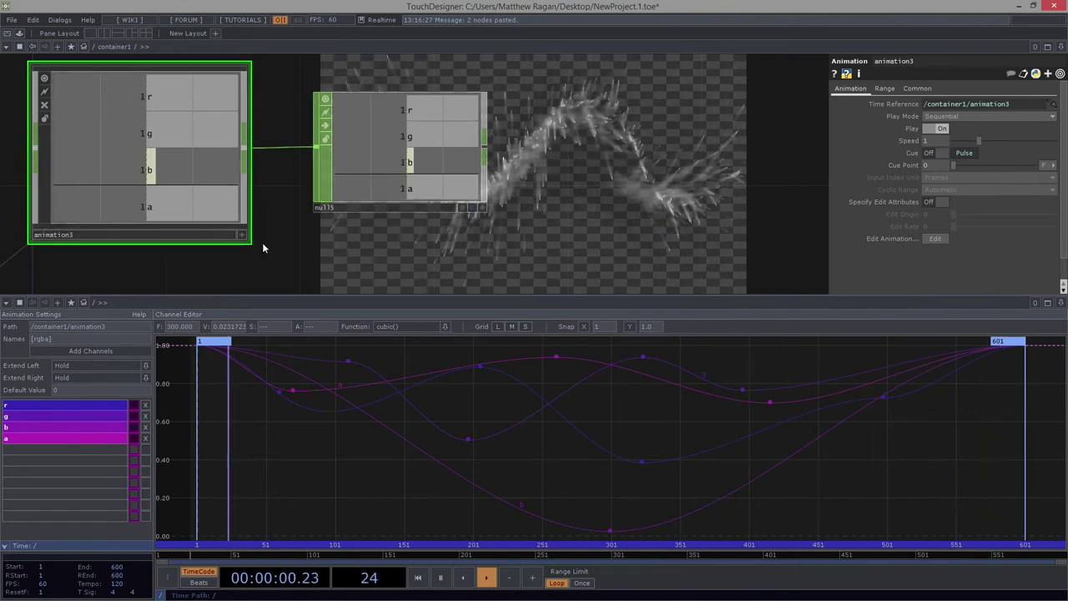
scroll(400, 167, "down", 3)
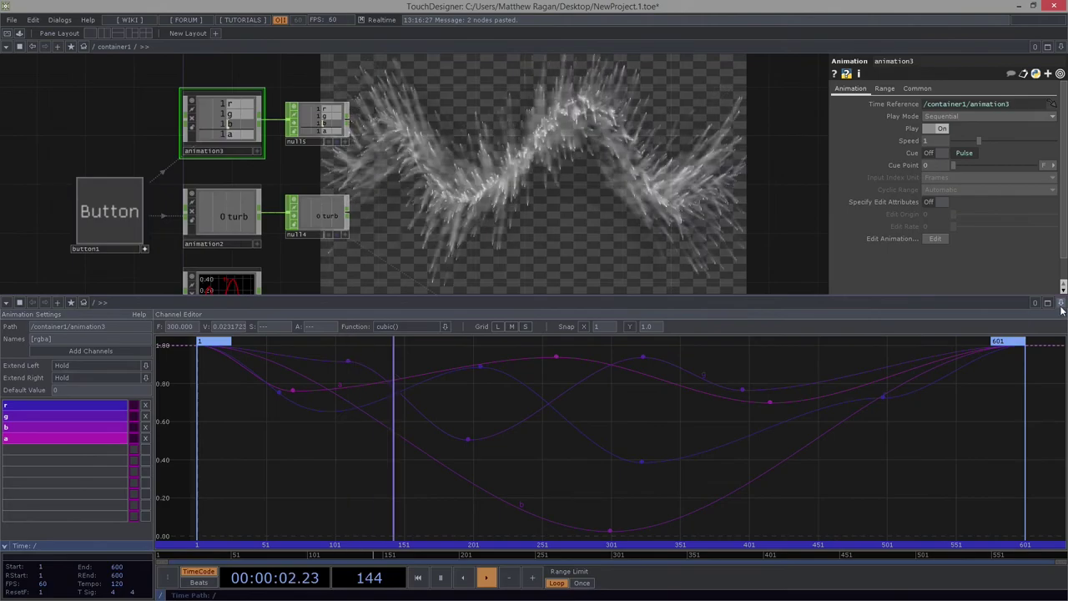
Step: Close the animation editor pane and open the null5 node in a floating viewer window
left_click(1023, 382)
scroll(503, 242, "down", 4)
left_click_drag(515, 251, 405, 92)
left_click(294, 127)
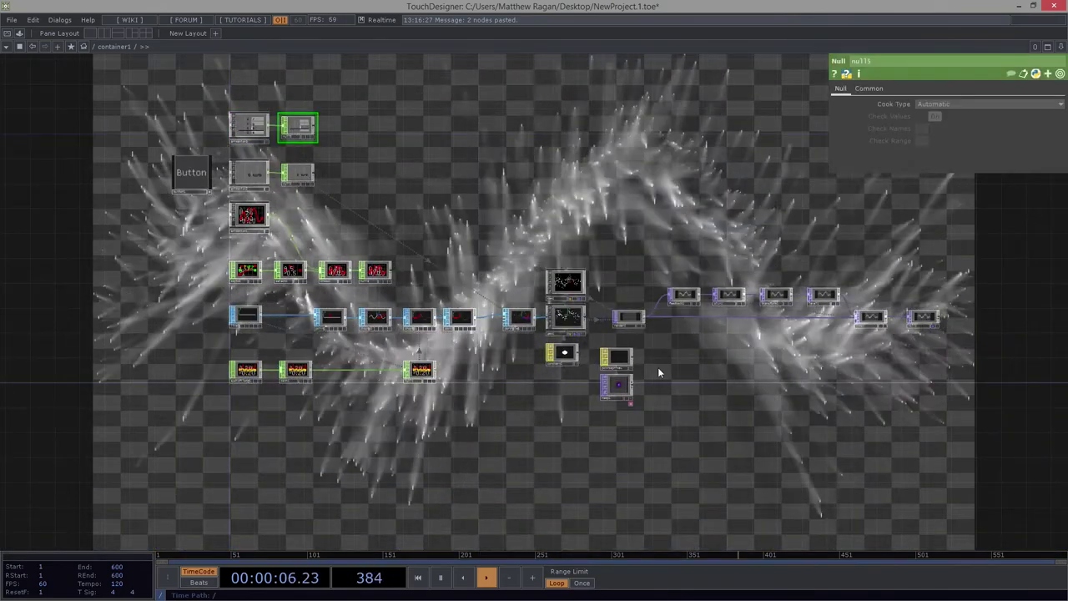
scroll(565, 367, "up", 4)
left_click_drag(523, 265, 664, 422)
scroll(429, 238, "up", 4)
right_click(243, 155)
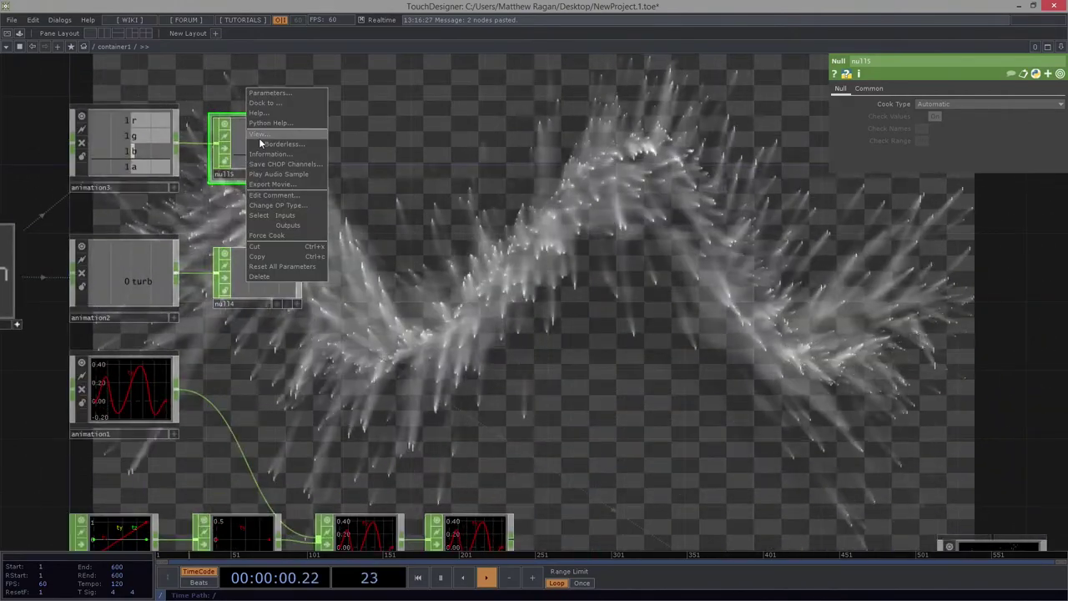
left_click(272, 138)
Step: Expand the color parameter of the constant1 material and link its red component to null5's r channel with a relative CHOP reference
left_click_drag(152, 40, 518, 359)
left_click_drag(705, 482, 284, 60)
left_click(506, 360)
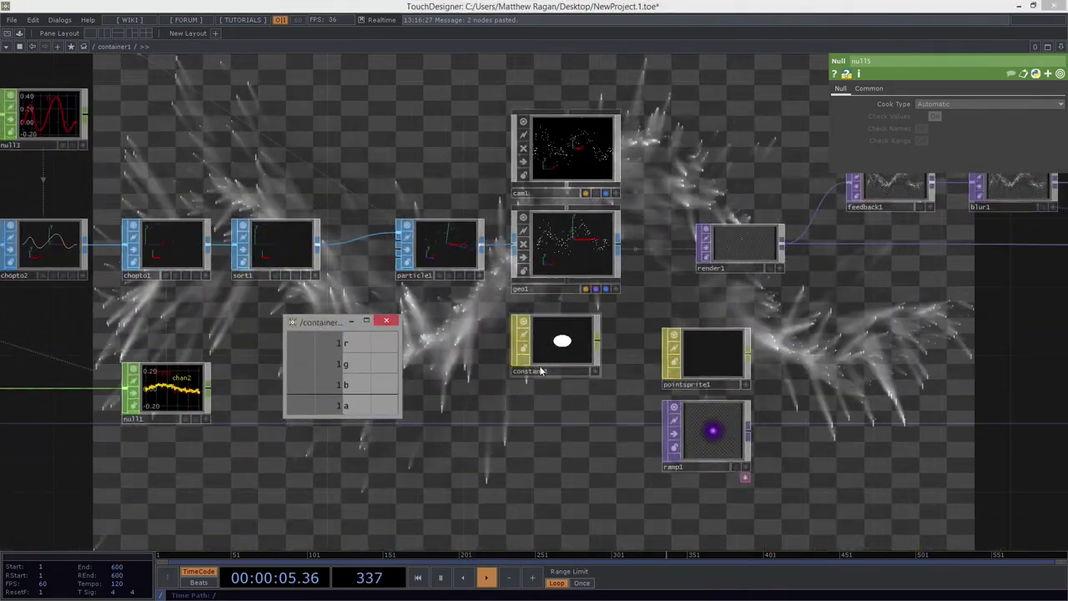
left_click(541, 365)
scroll(584, 380, "up", 3)
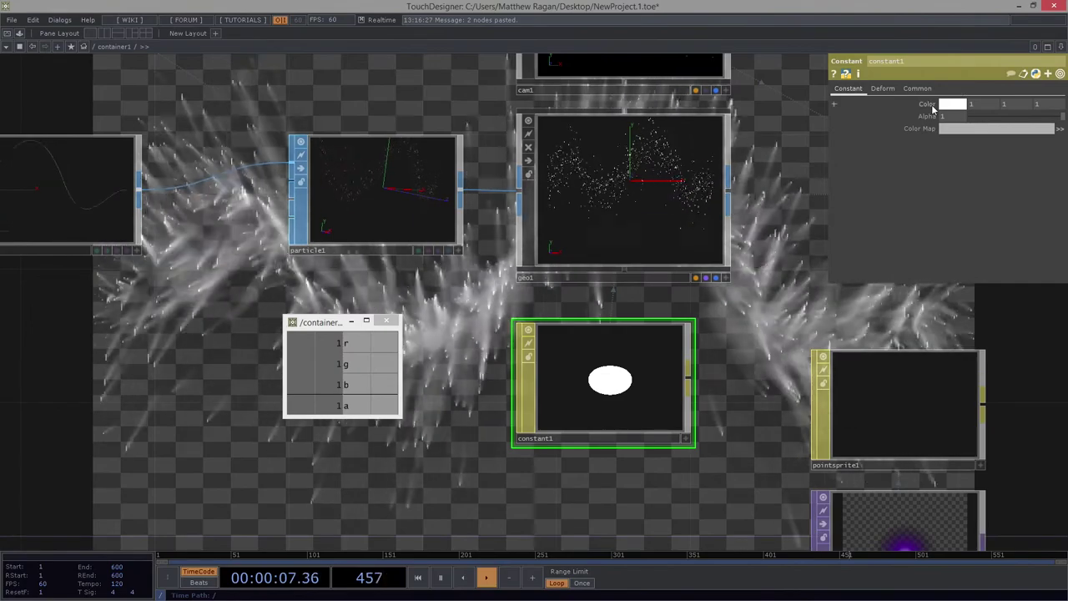
left_click(932, 107)
left_click_drag(350, 344, 636, 255)
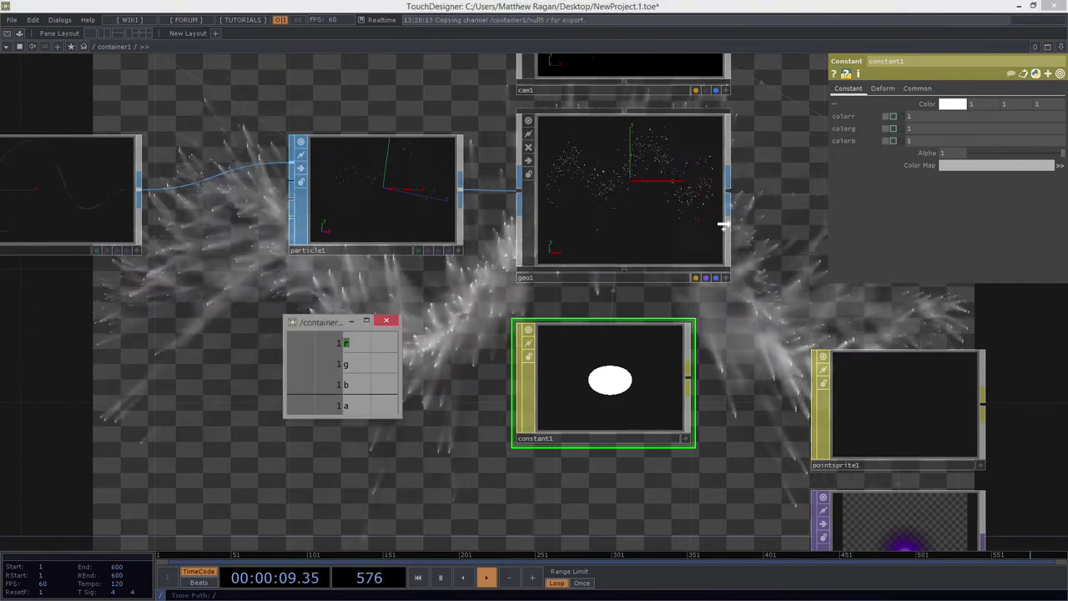
left_click(947, 120)
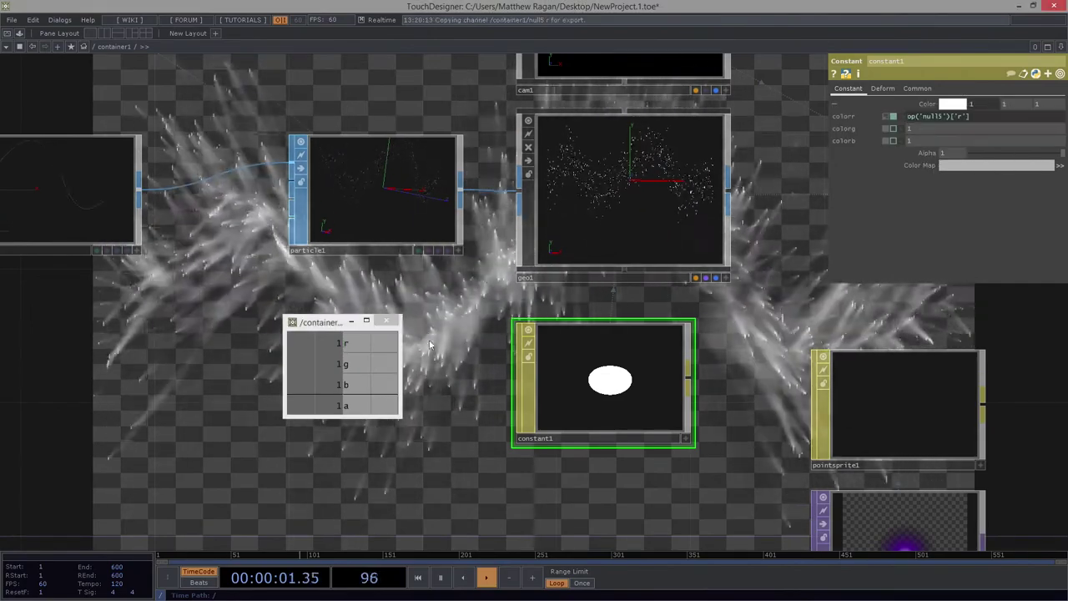
Step: Link constant1's green, blue and alpha parameters to the g, b and a channels of null5 with relative CHOP references
left_click_drag(347, 368, 920, 165)
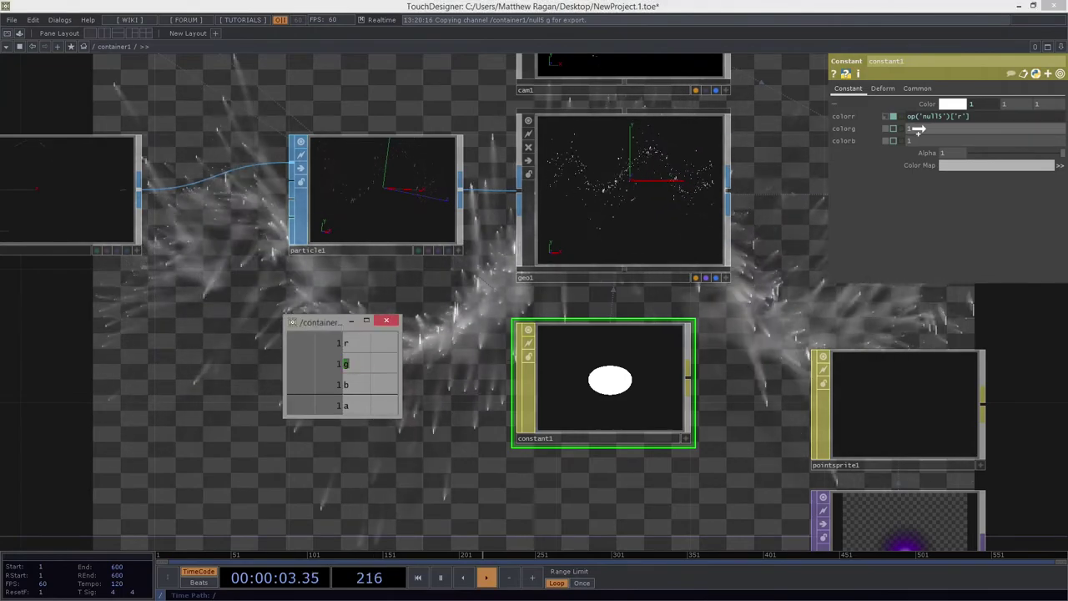
left_click(943, 137)
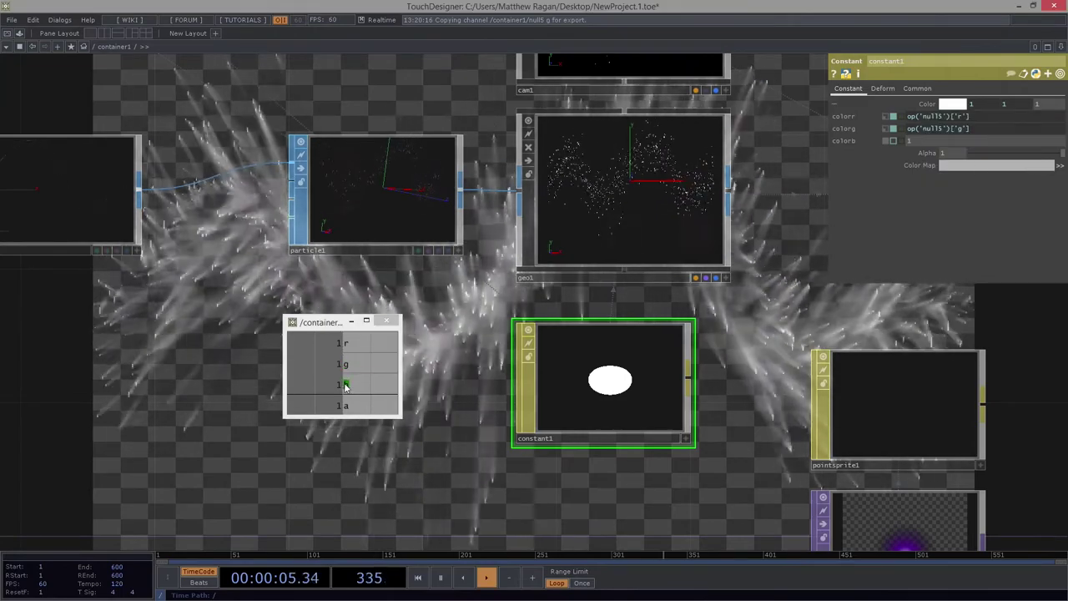
left_click_drag(345, 386, 948, 154)
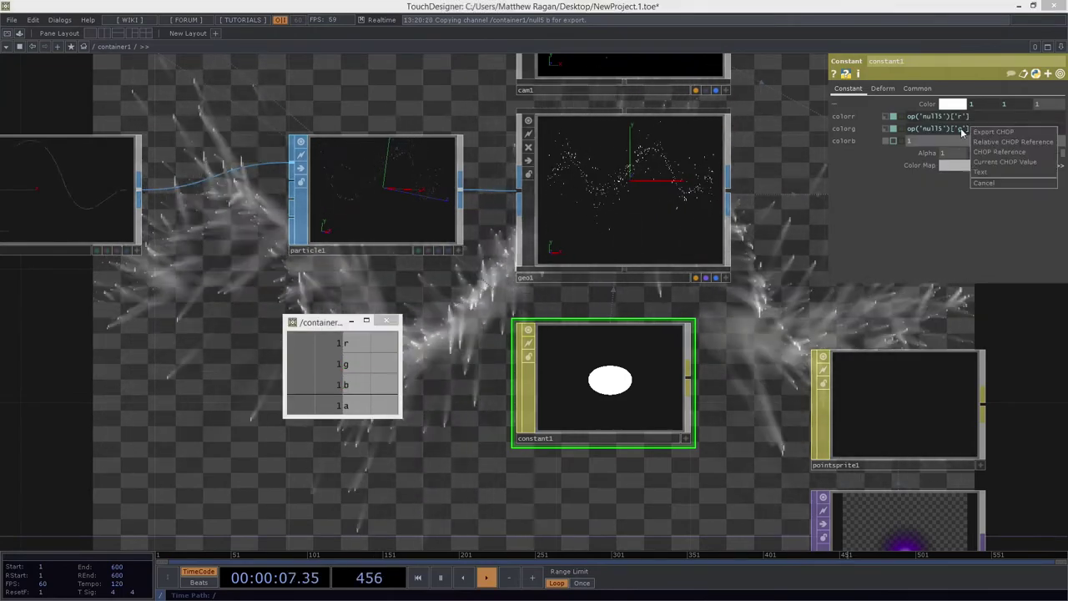
left_click(989, 151)
left_click_drag(347, 406, 919, 157)
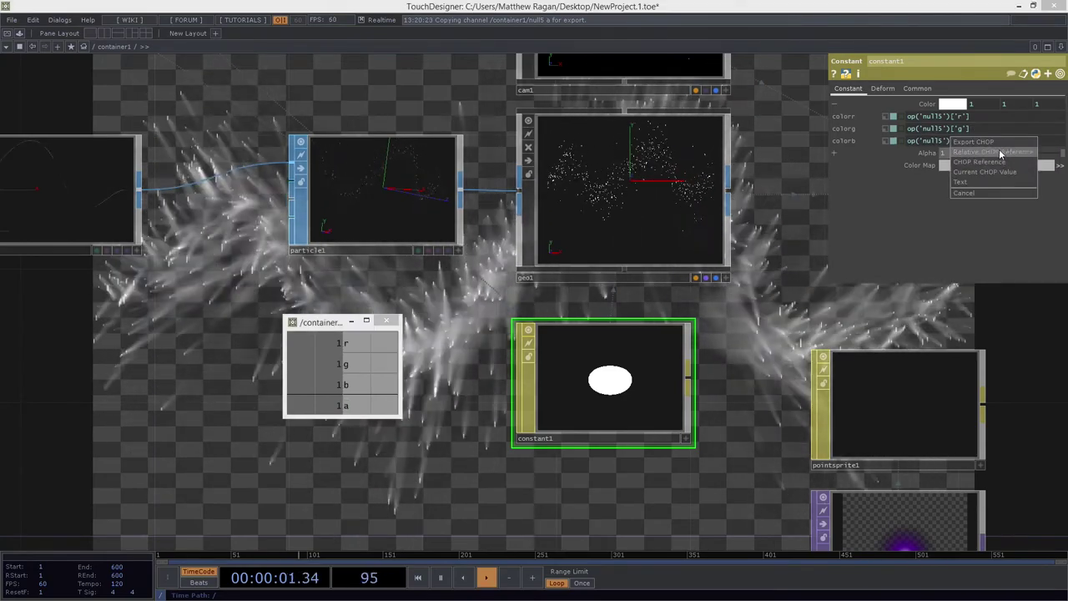
left_click(1001, 154)
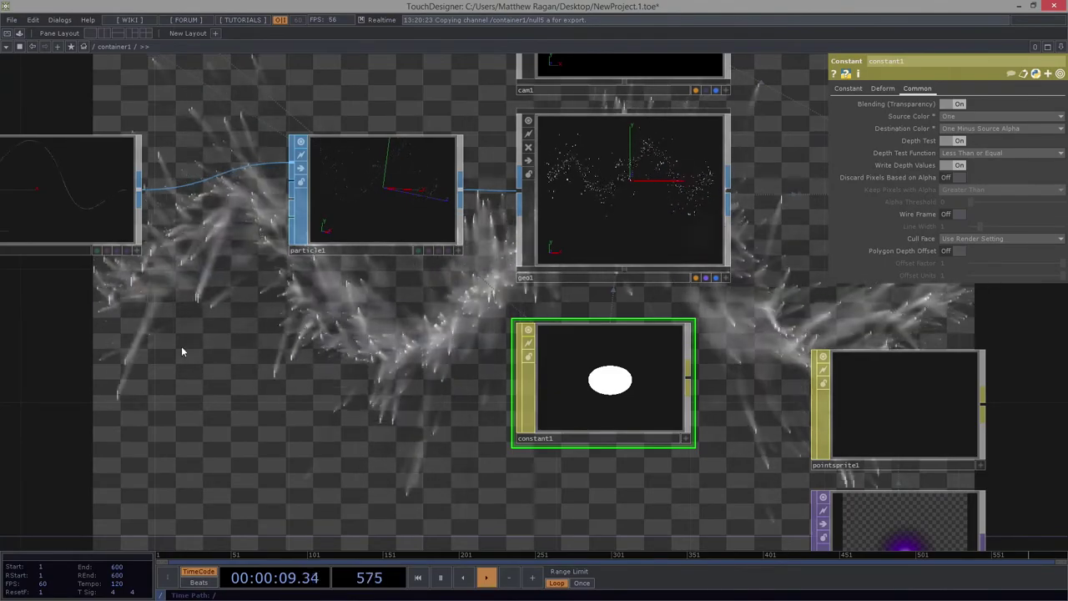
Step: Trigger the button component and watch how the particle line's color and turbulence respond
scroll(250, 284, "down", 10)
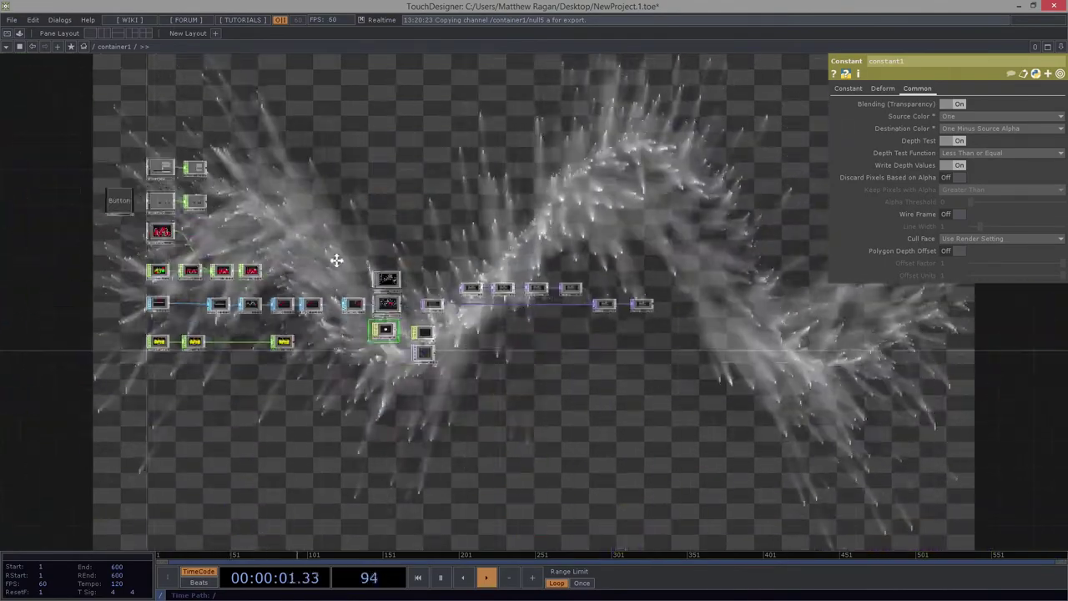
scroll(328, 277, "up", 2)
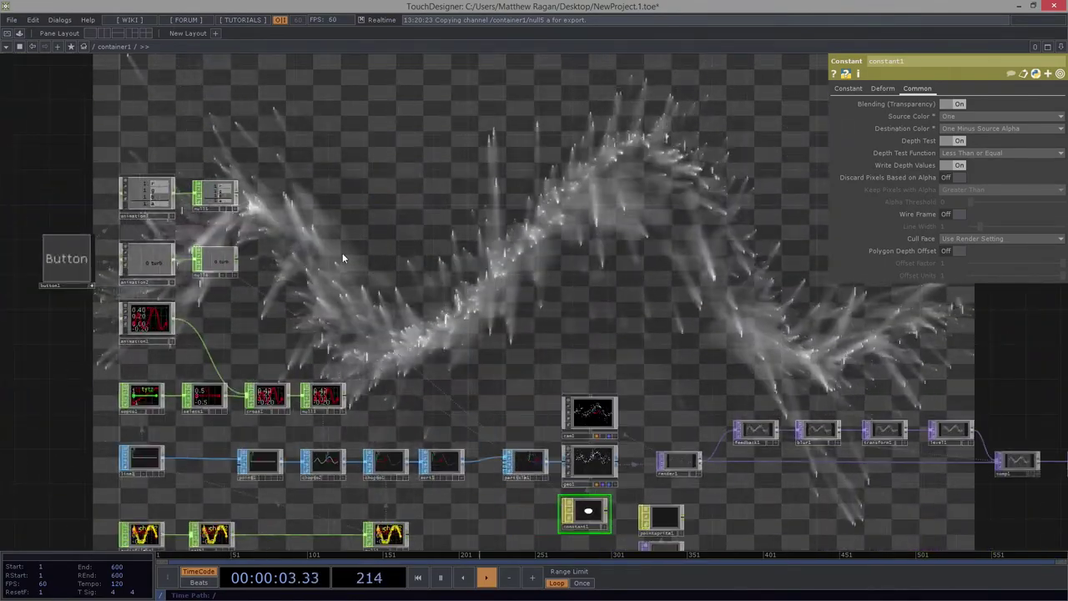
left_click(74, 266)
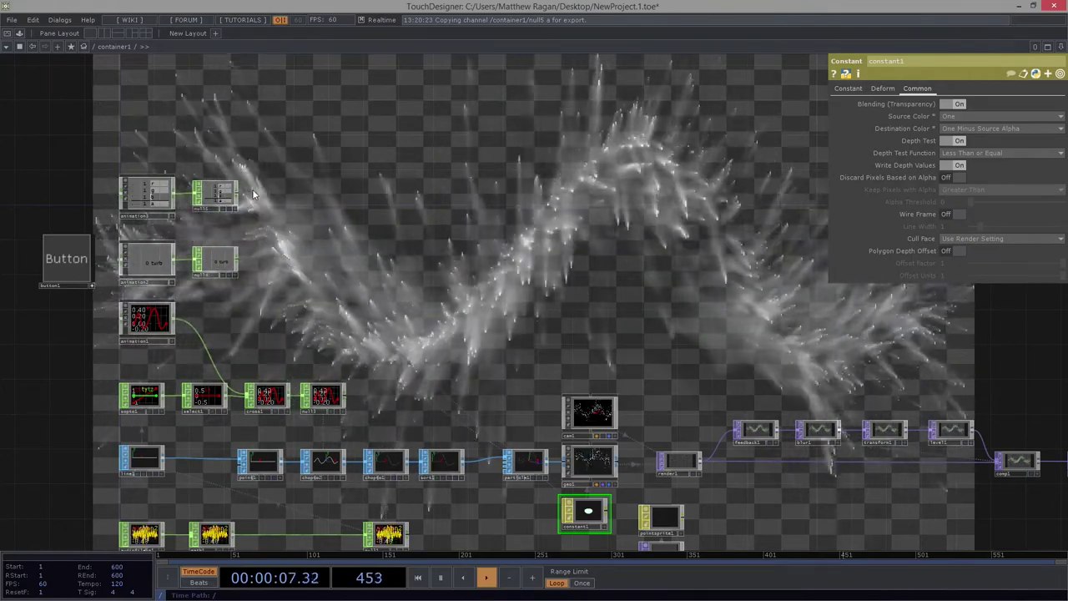
scroll(101, 284, "up", 5)
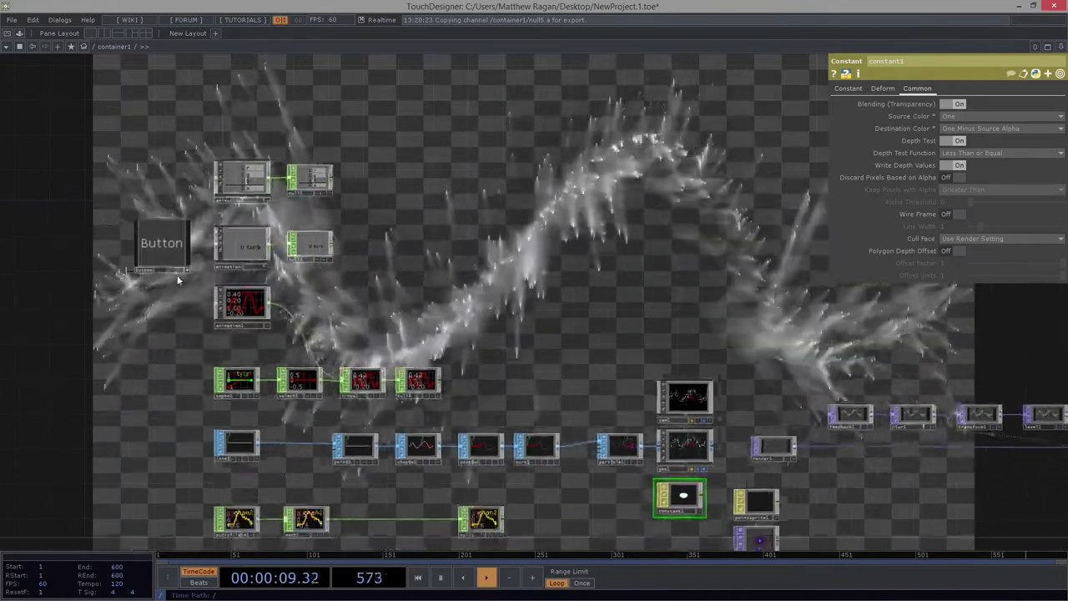
left_click(201, 231)
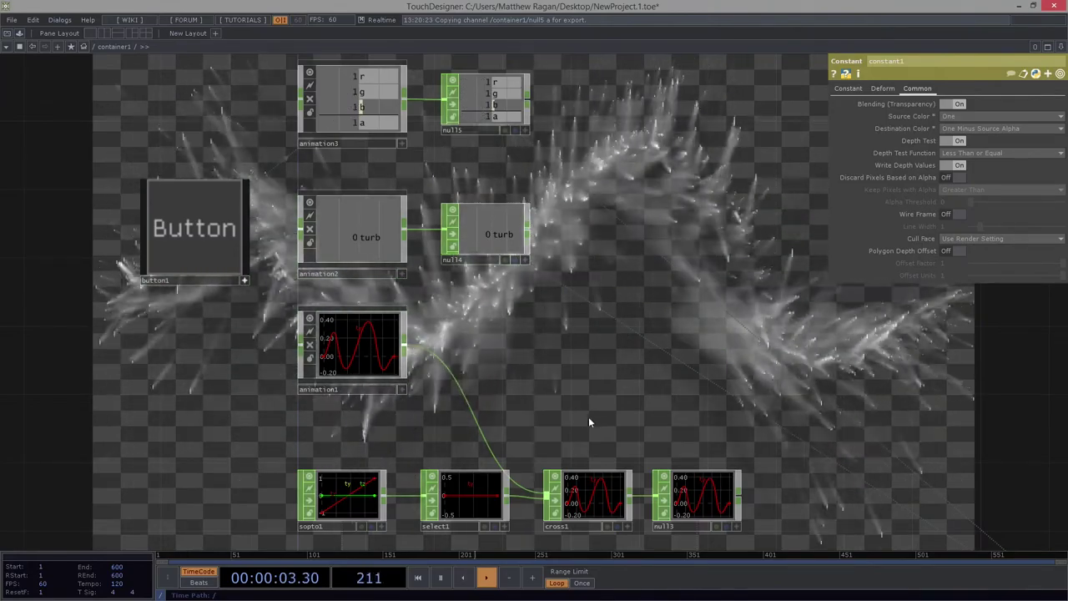
Step: Try the cross1 node with a Cross value of 1 to switch the line's input shape
left_click_drag(564, 356, 415, 312)
scroll(409, 309, "down", 5)
left_click_drag(633, 325, 520, 238)
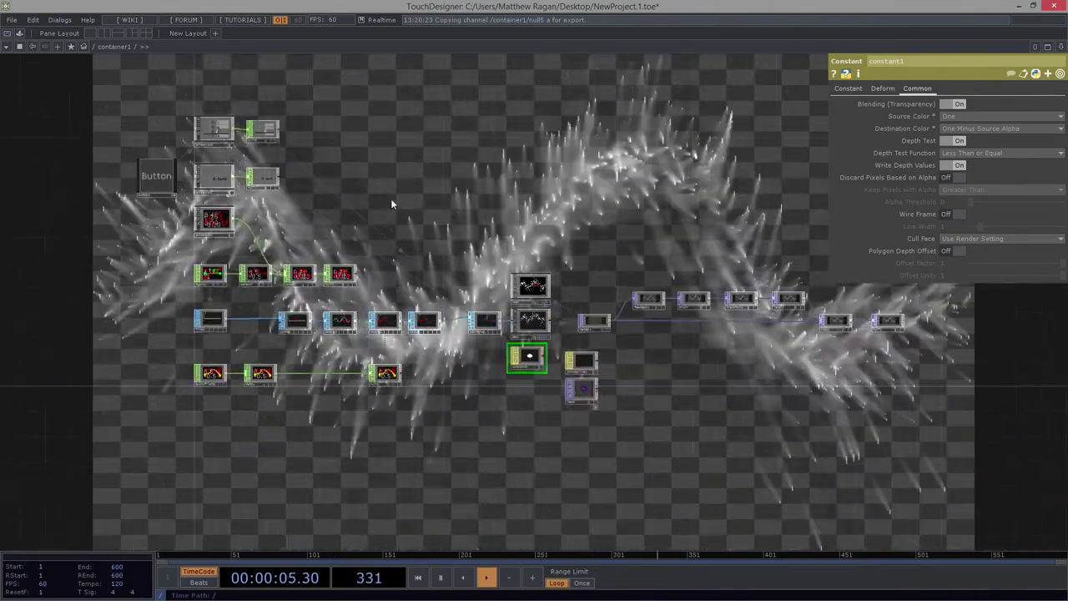
scroll(250, 204, "up", 8)
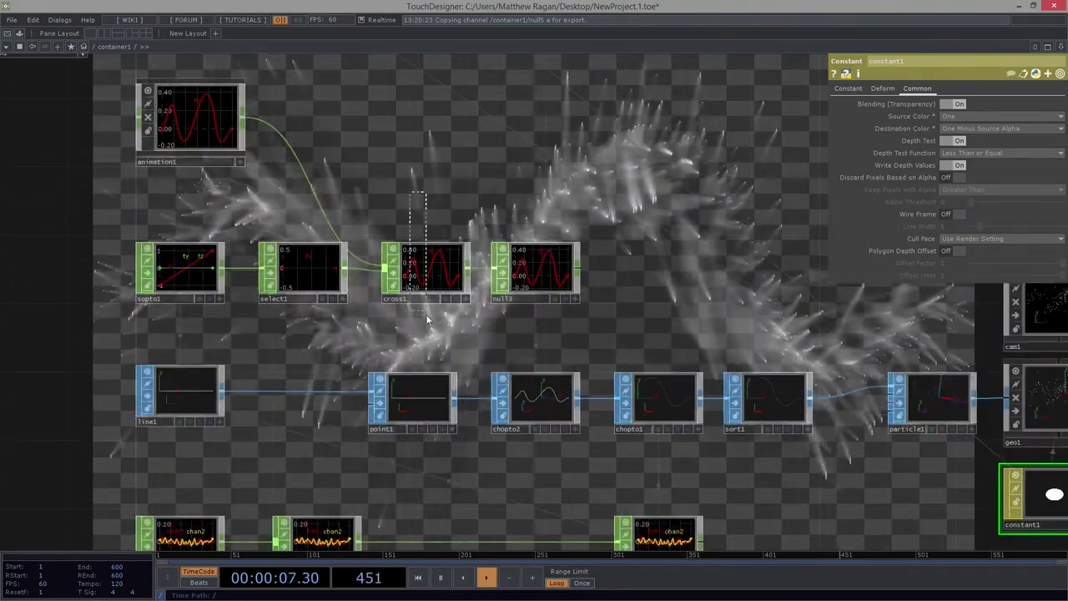
left_click(425, 269)
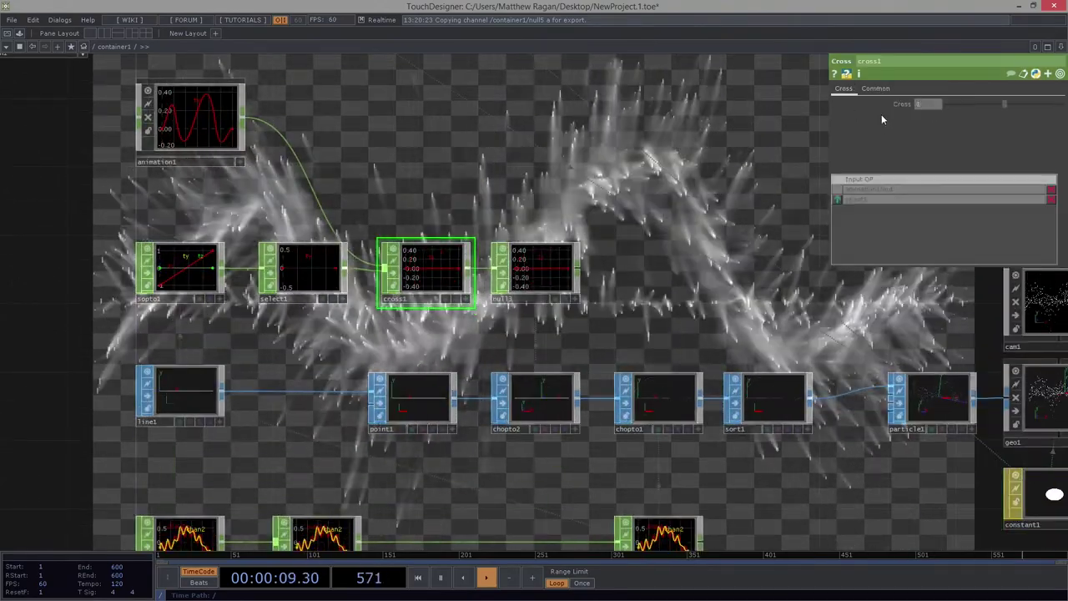
Step: Trigger the button again and review the particle effect across the whole network
scroll(455, 70, "down", 2)
mouse_move(451, 67)
left_mouse_down()
mouse_move(530, 216)
mouse_move(436, 279)
left_mouse_up()
scroll(534, 213, "down", 4)
left_click(206, 278)
left_click(205, 278)
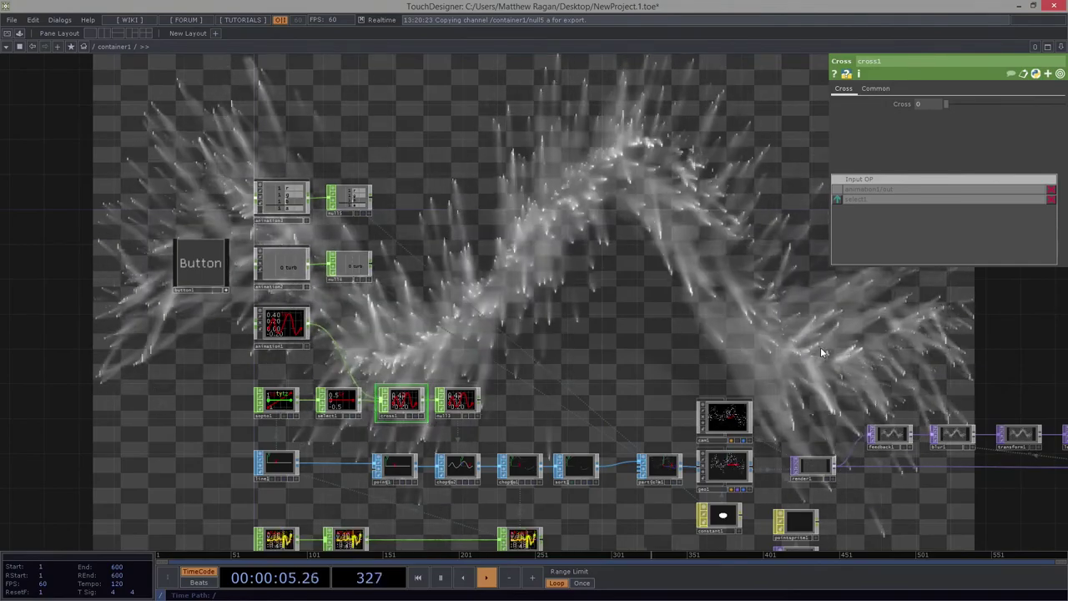
left_click_drag(821, 353, 556, 238)
scroll(555, 238, "down", 3)
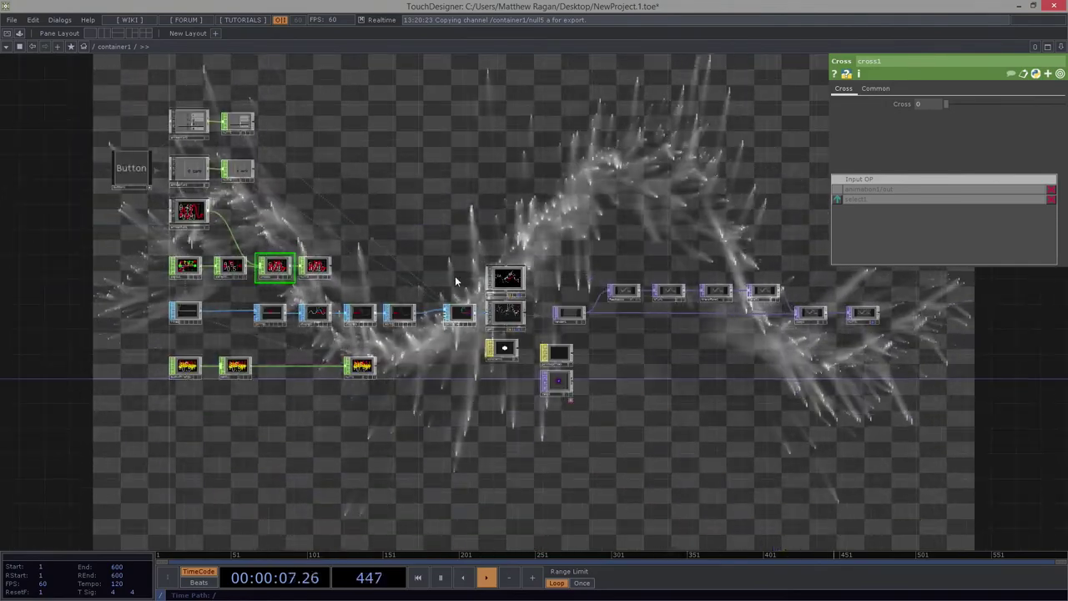